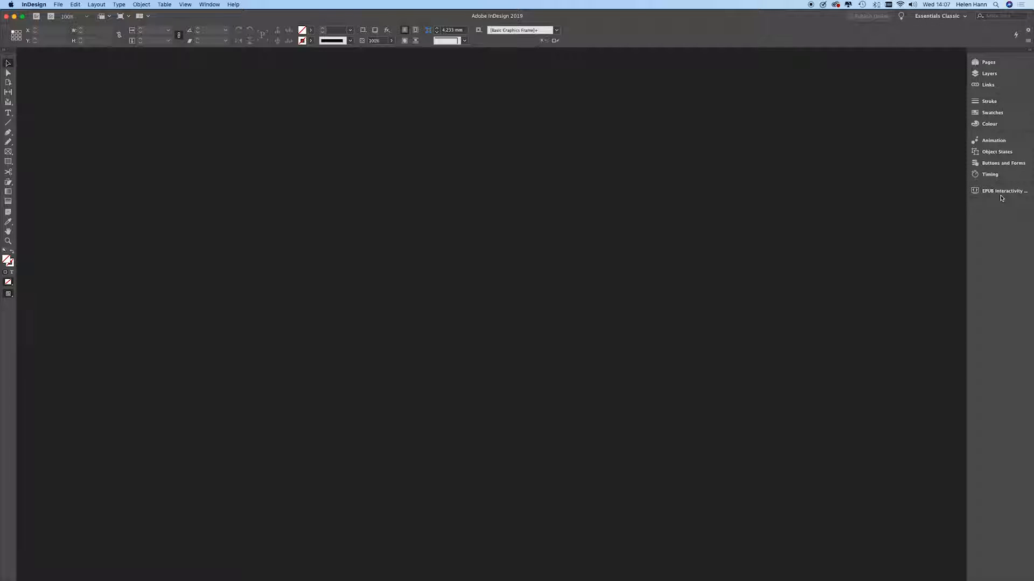
left_click(209, 4)
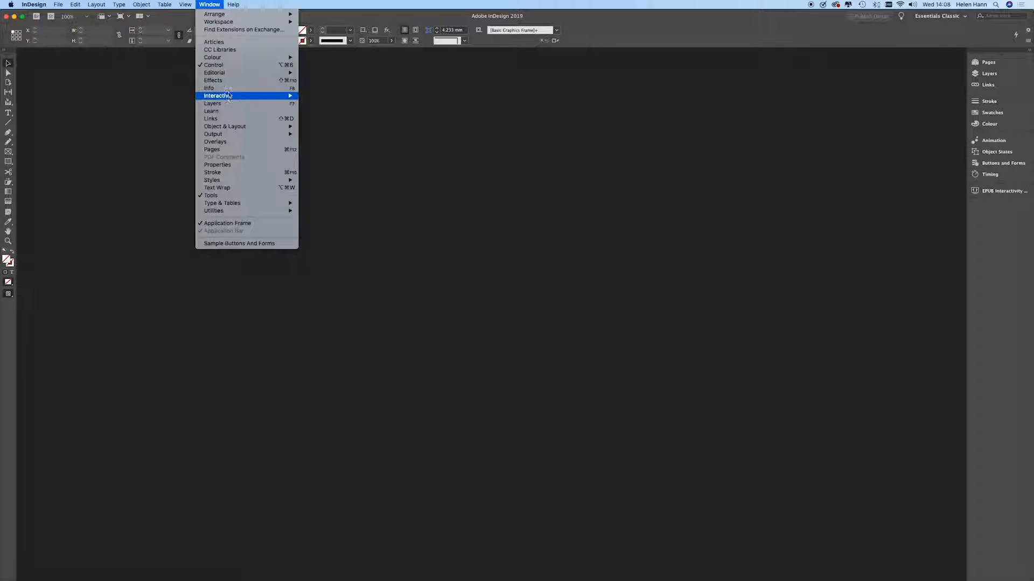
mouse_move(229, 99)
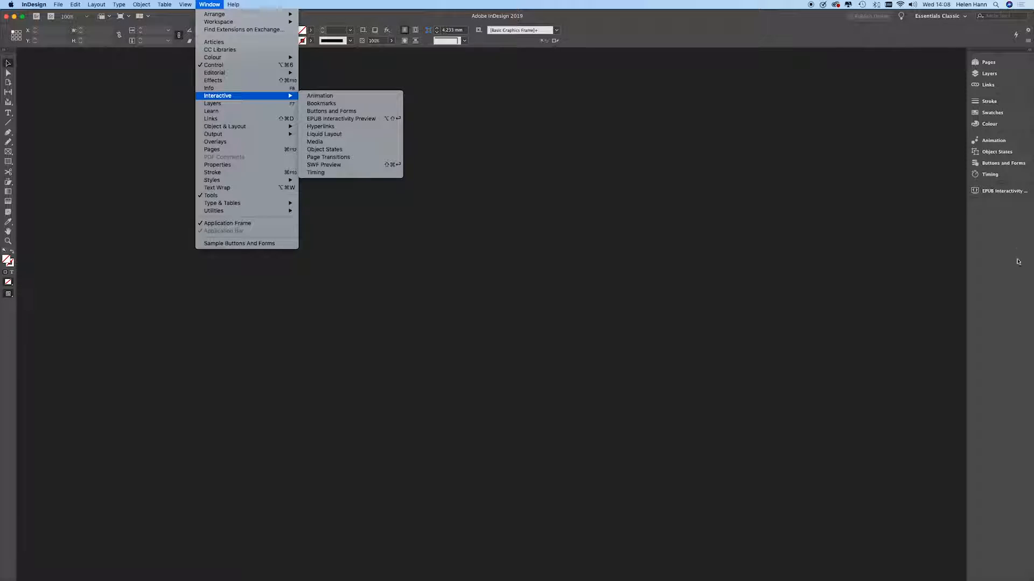
left_click(939, 238)
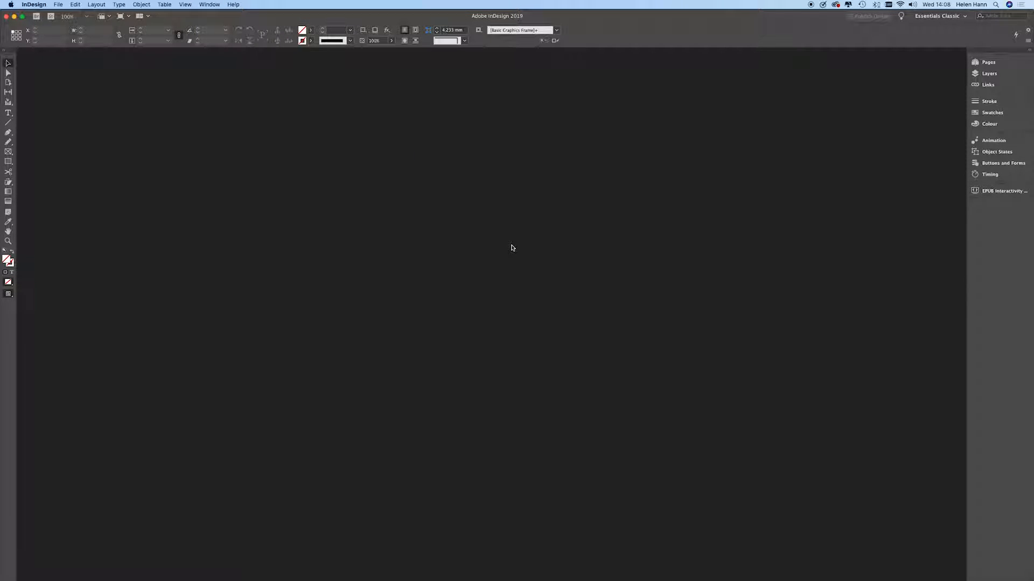
Start a new A4 print document in landscape orientation with facing pages turned off.
left_click(59, 4)
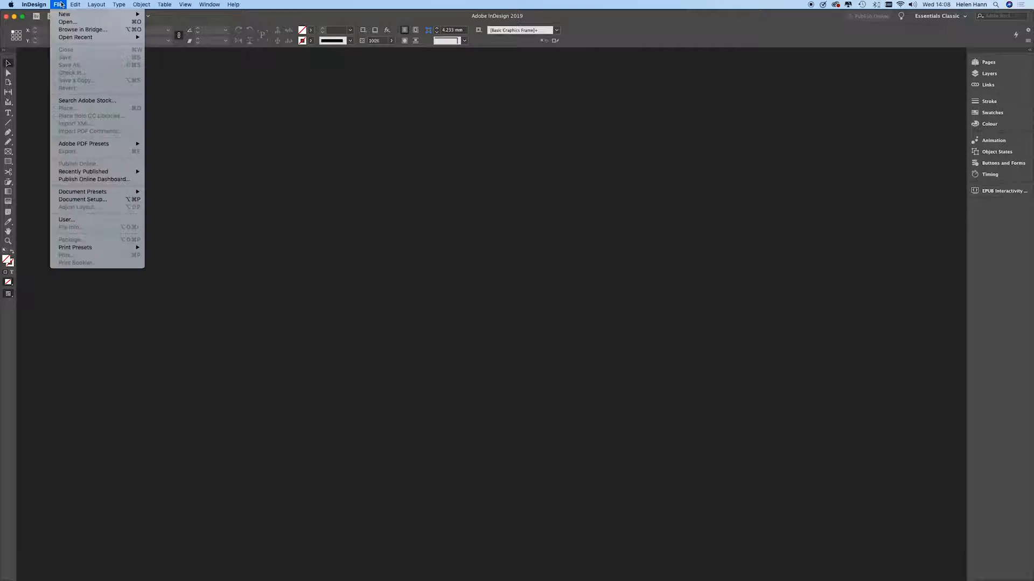
mouse_move(70, 14)
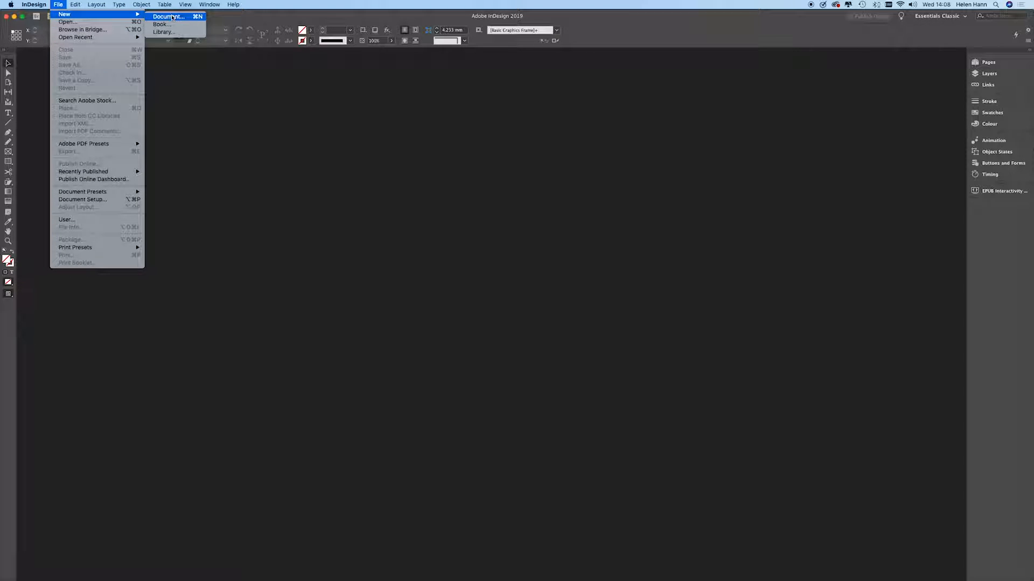
left_click(172, 16)
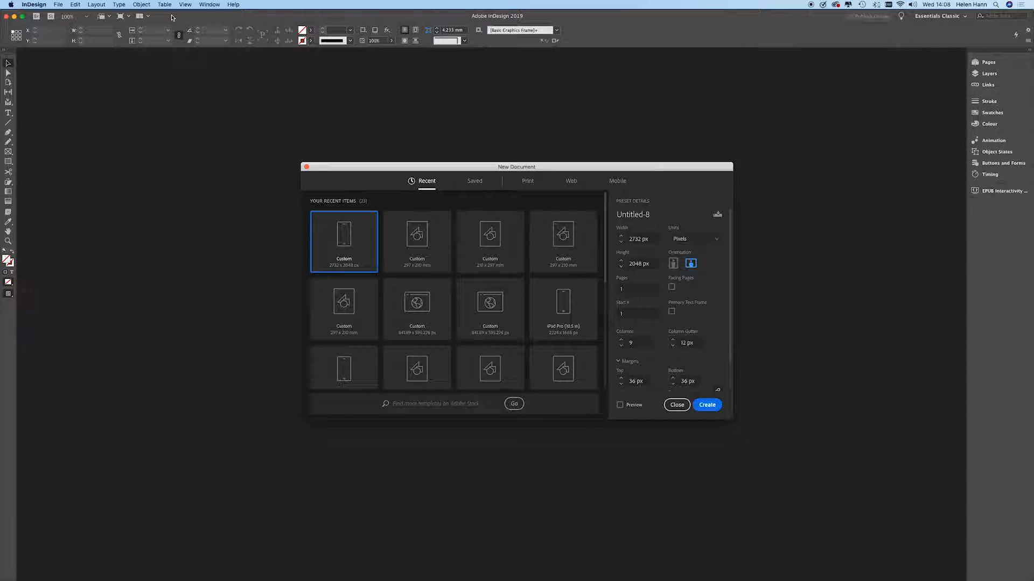
left_click(529, 182)
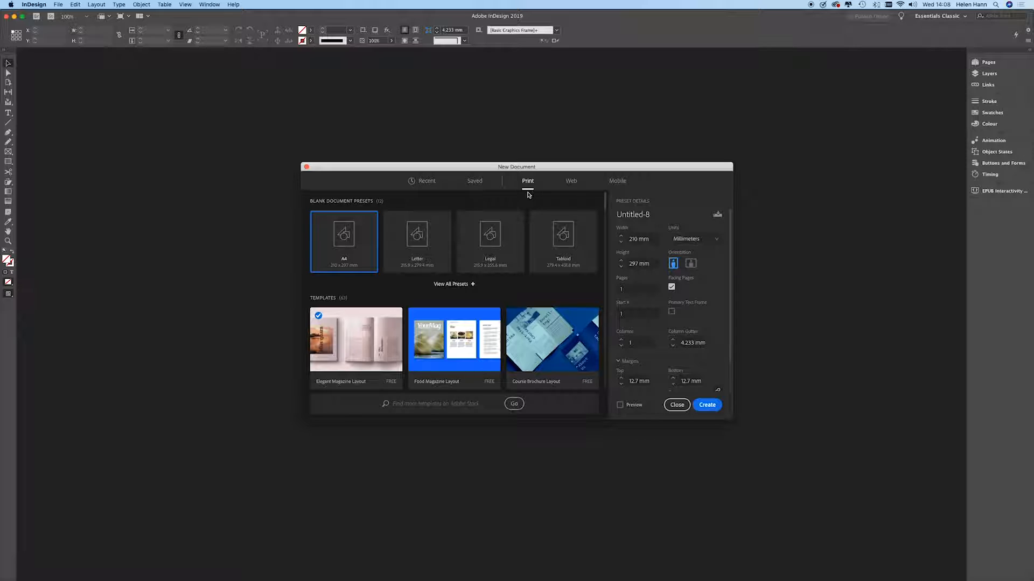
left_click(672, 287)
left_click(690, 264)
Set 9 columns, a 4 mm column gutter and 15 mm margins, preview the layout, and create the document.
left_click(622, 340)
left_click(673, 347)
left_click(621, 379)
scroll(664, 383, "down", 2)
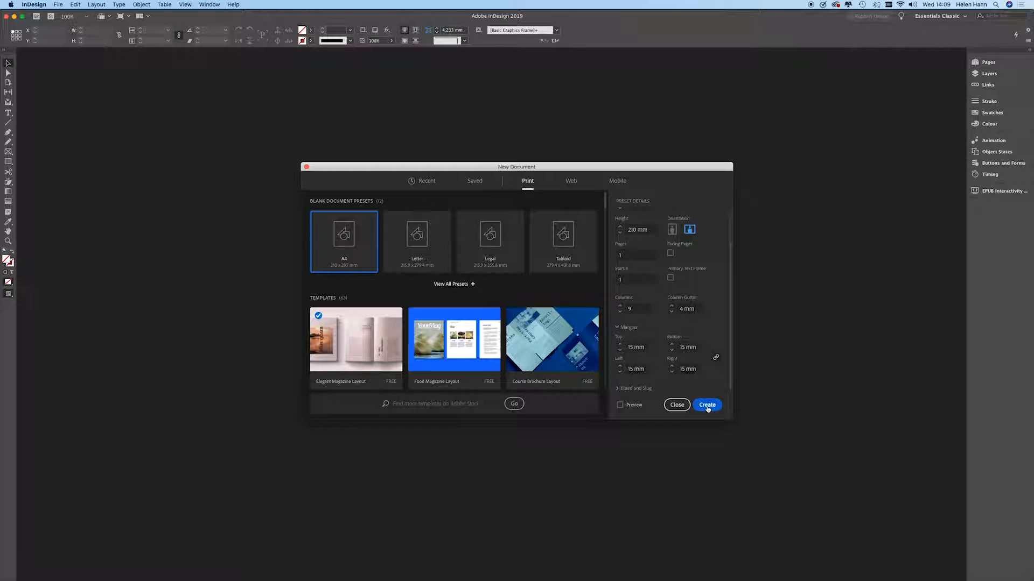
left_click(620, 405)
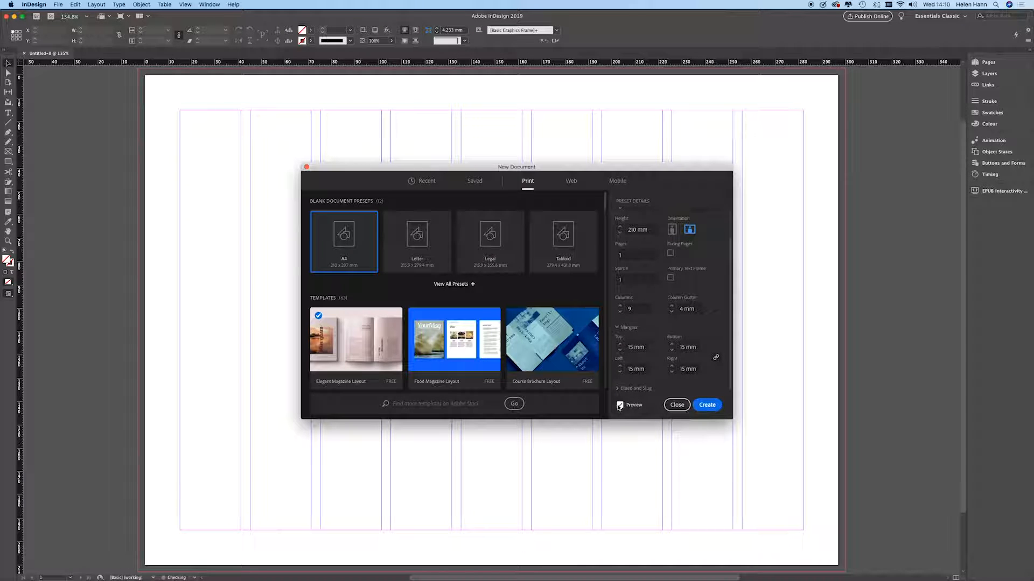
left_click(715, 410)
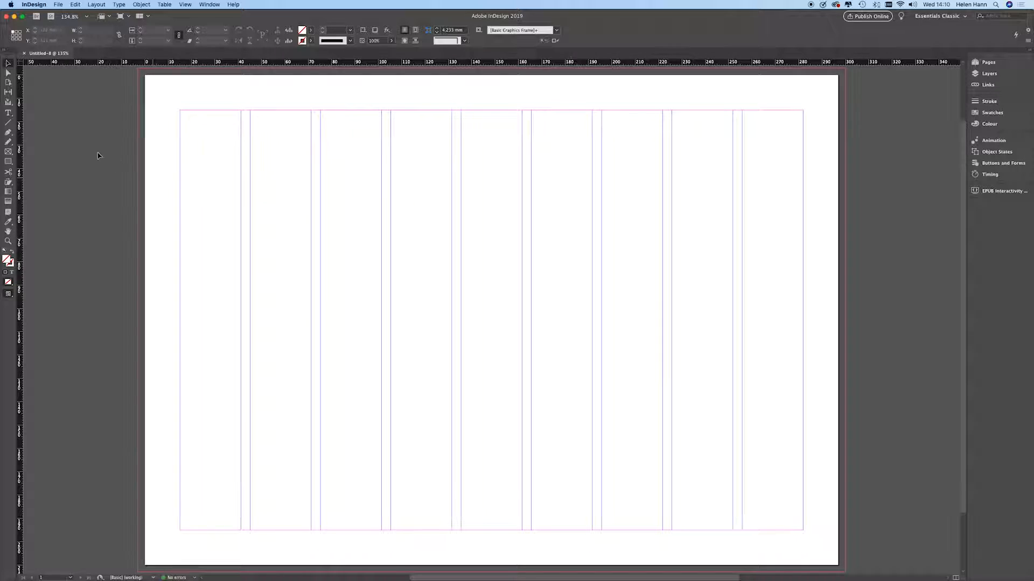
Place Polymer Adventures.ai from the advanced workshop folder's Links subfolder so it fills the area inside the page margins.
left_click(59, 4)
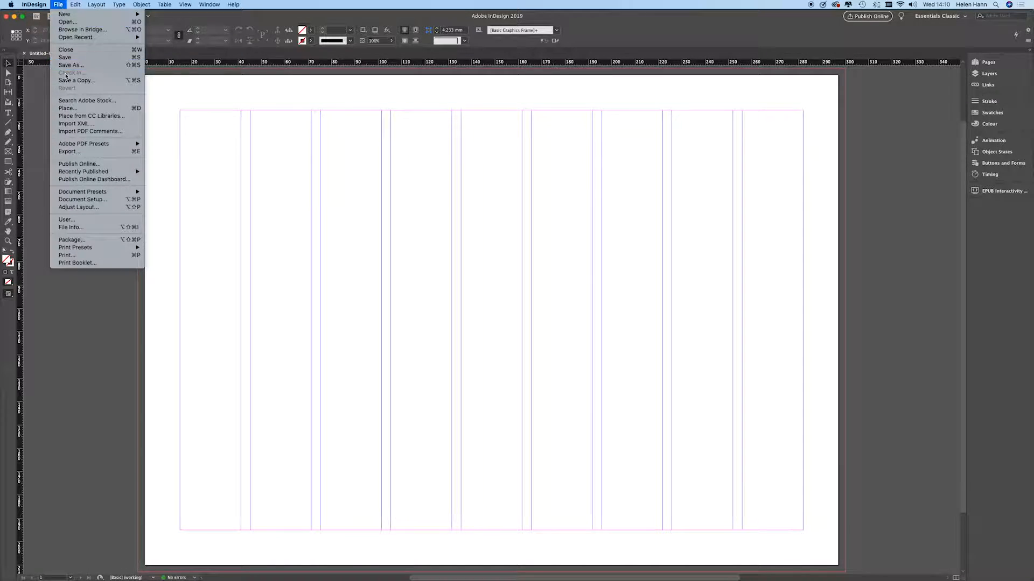
left_click(69, 110)
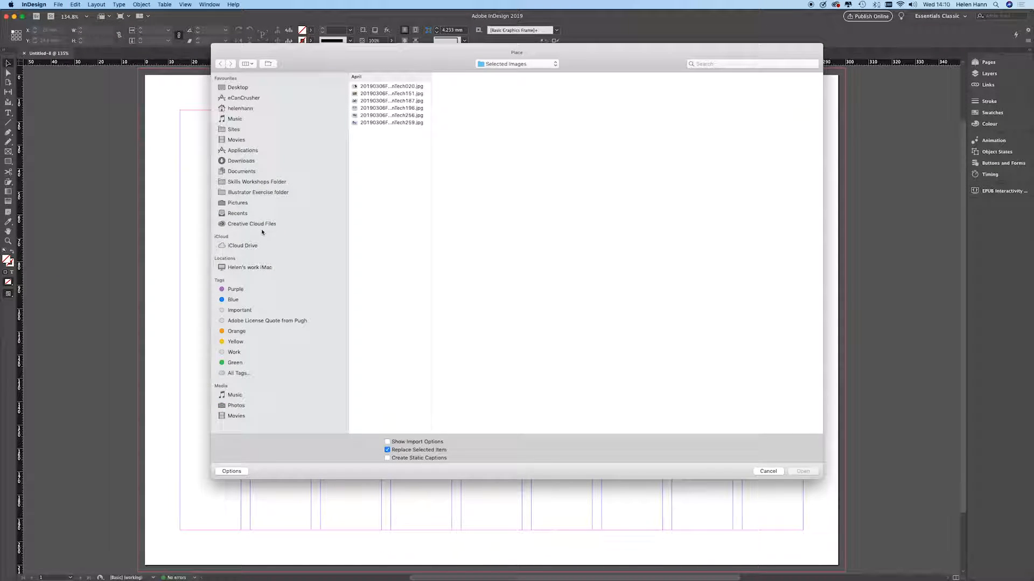
left_click(241, 183)
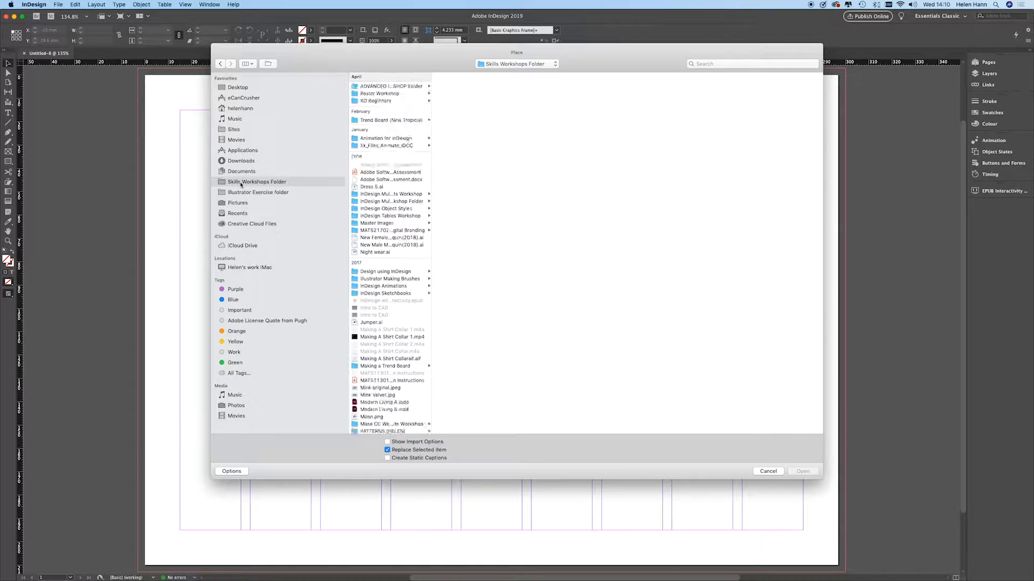
left_click(380, 86)
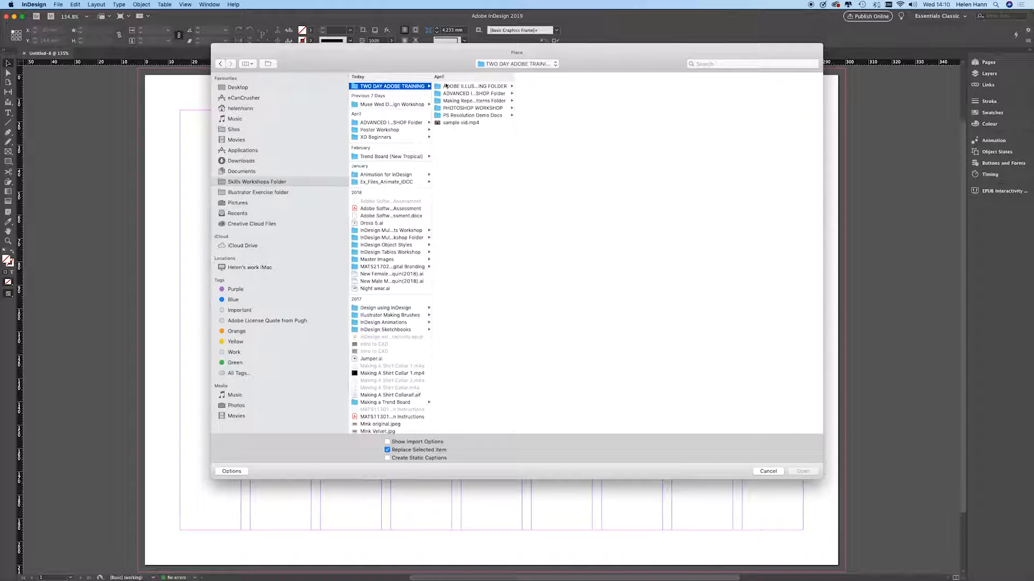
left_click(495, 94)
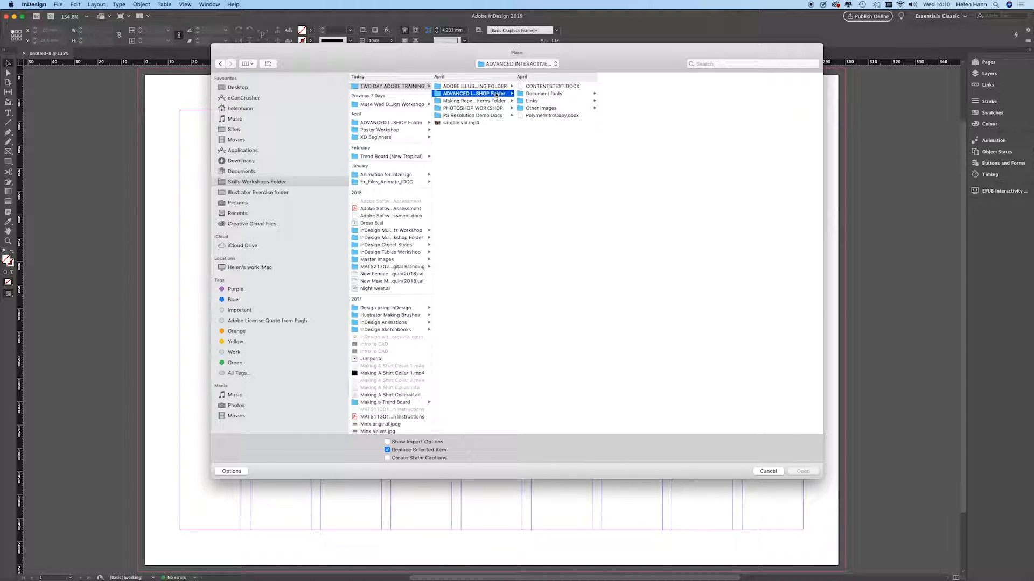
left_click(540, 102)
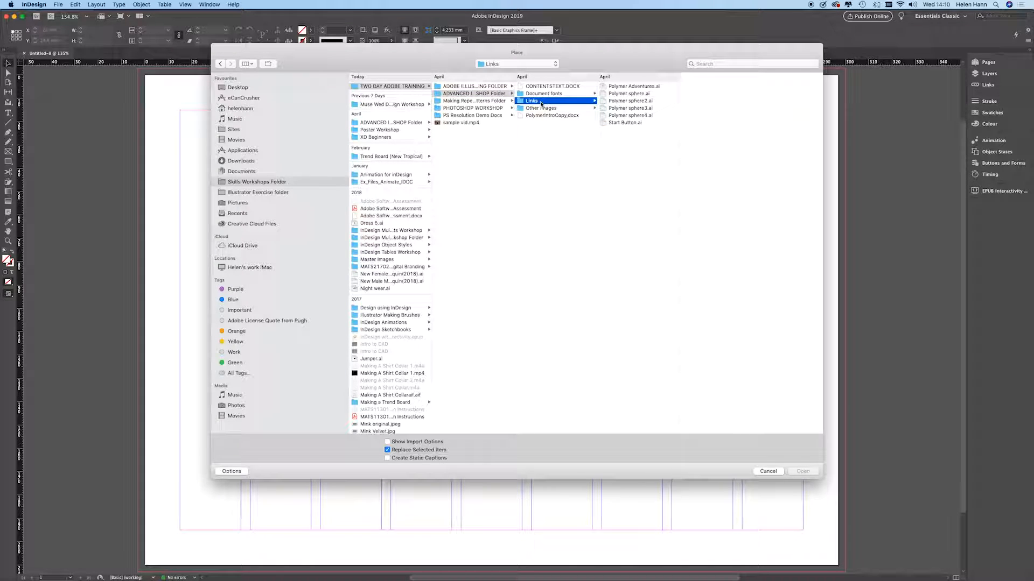
left_click(646, 87)
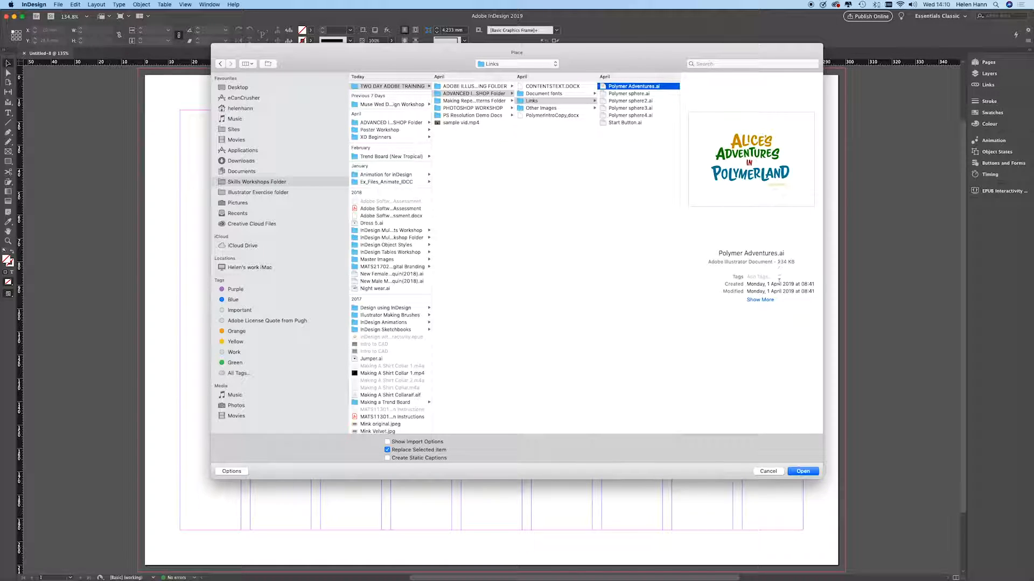
left_click(804, 472)
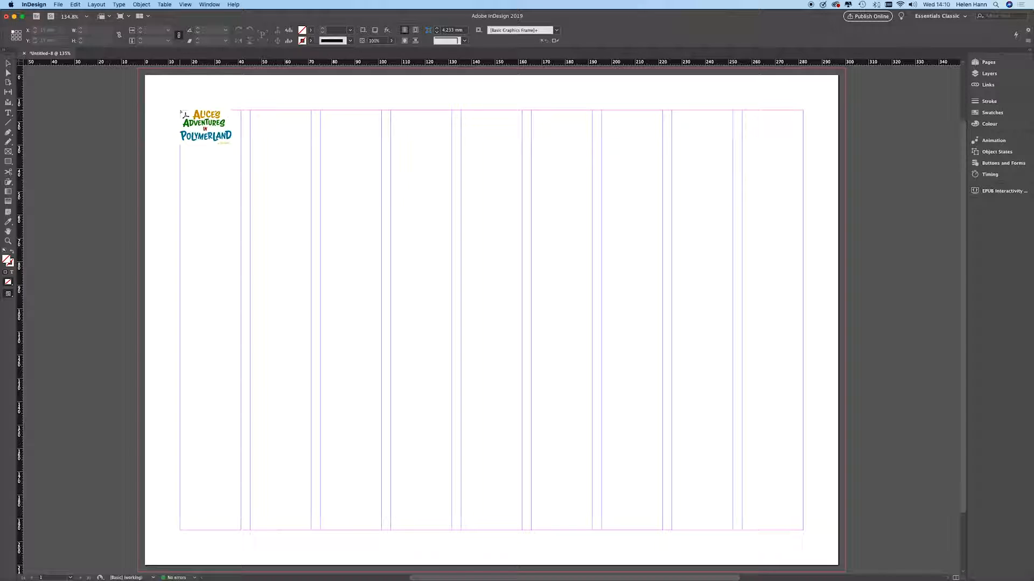
left_click_drag(181, 111, 803, 531)
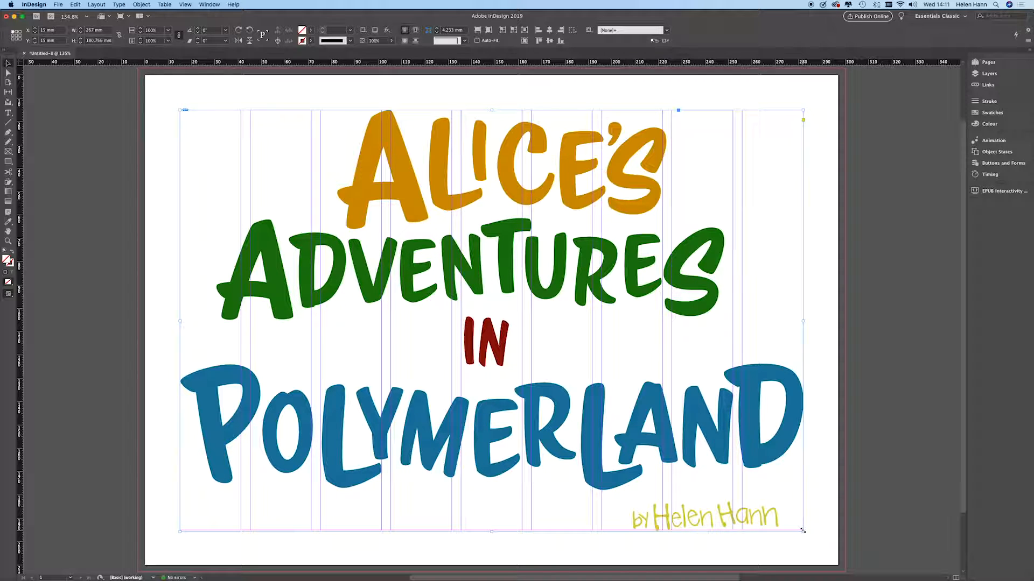
Draw a 303 × 216 mm rectangle covering the whole page out to the bleed edges.
left_click(7, 162)
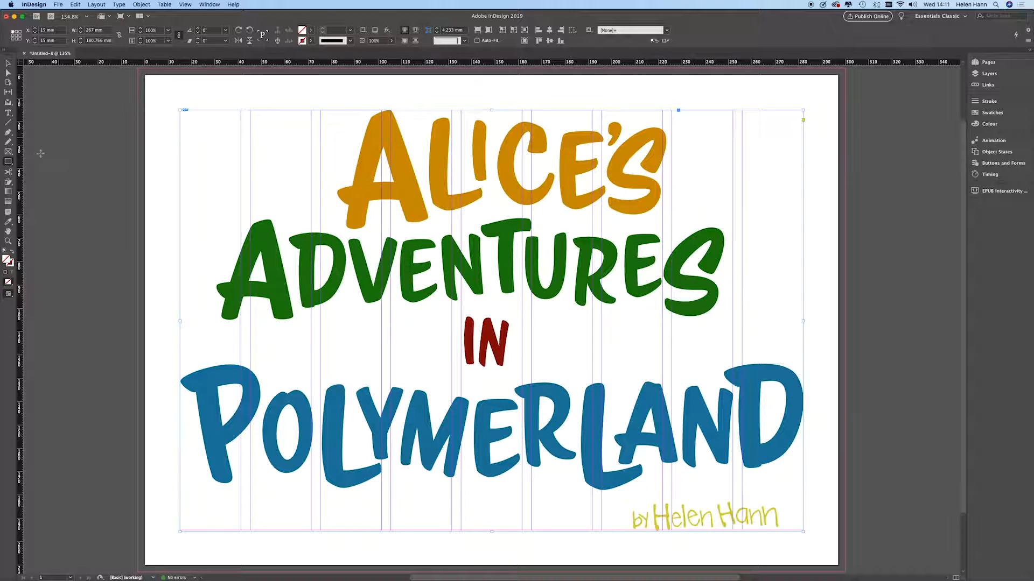
left_click(8, 162)
left_click_drag(138, 70, 846, 572)
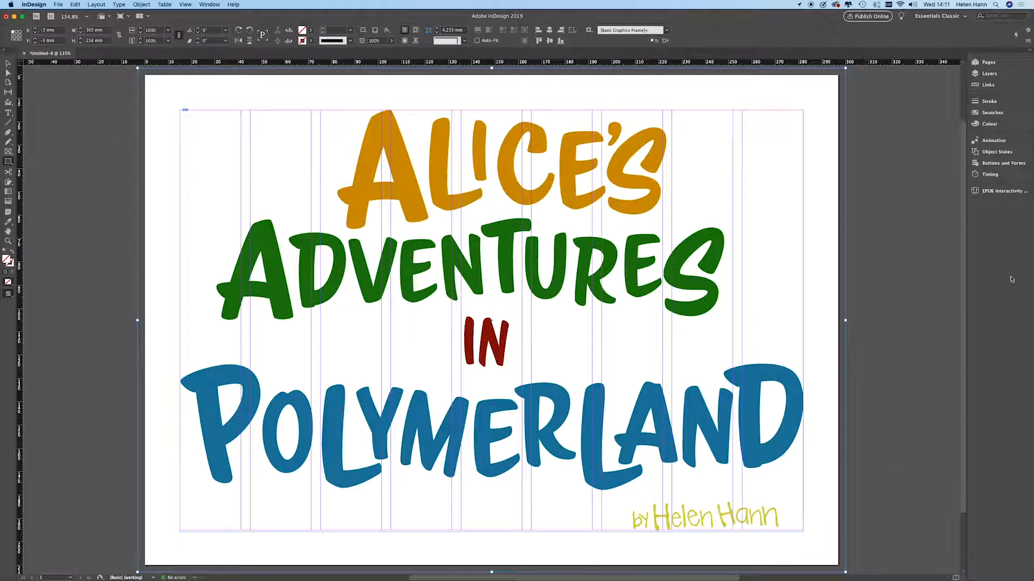
Fill the rectangle with a new CMYK colour swatch named Dark Blue, with cyan 100, magenta 68, yellow 0 and black 52.
left_click(993, 113)
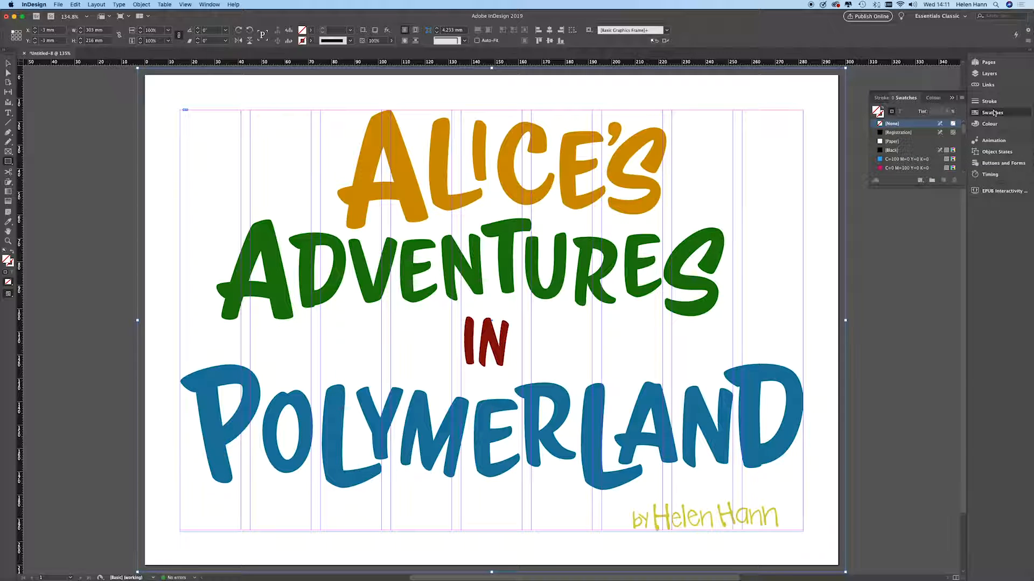
left_click(960, 99)
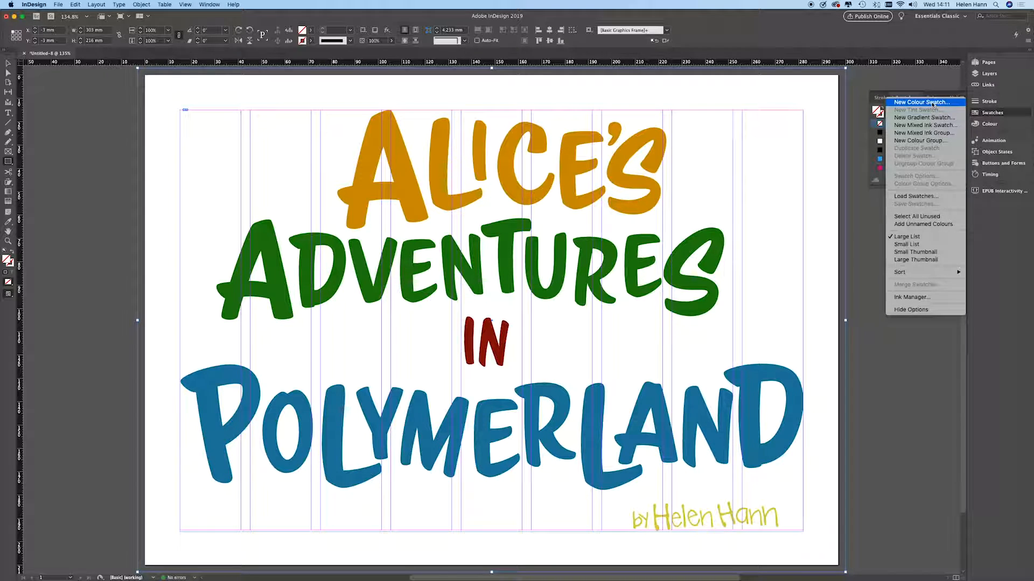
left_click(935, 103)
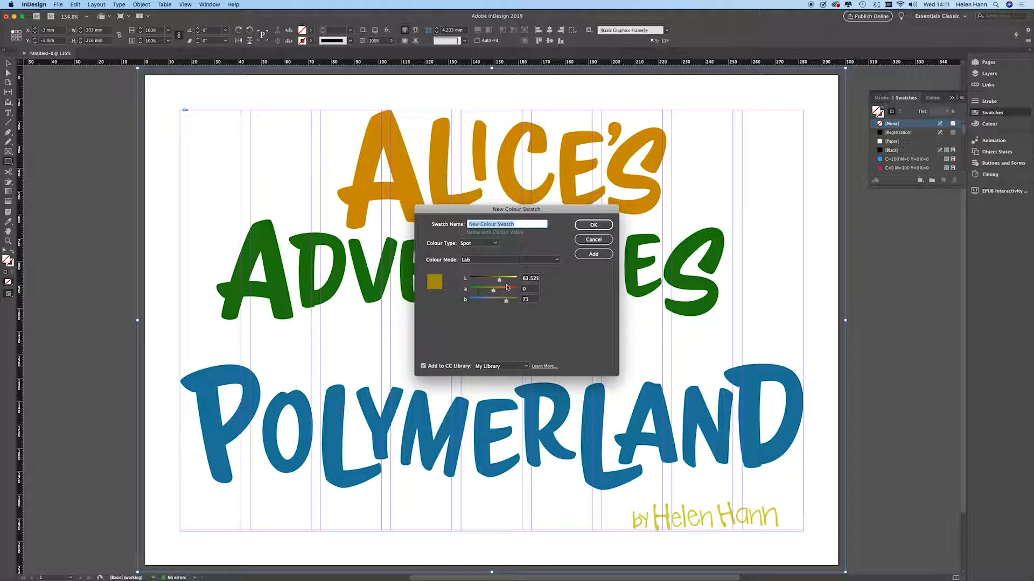
left_click(557, 262)
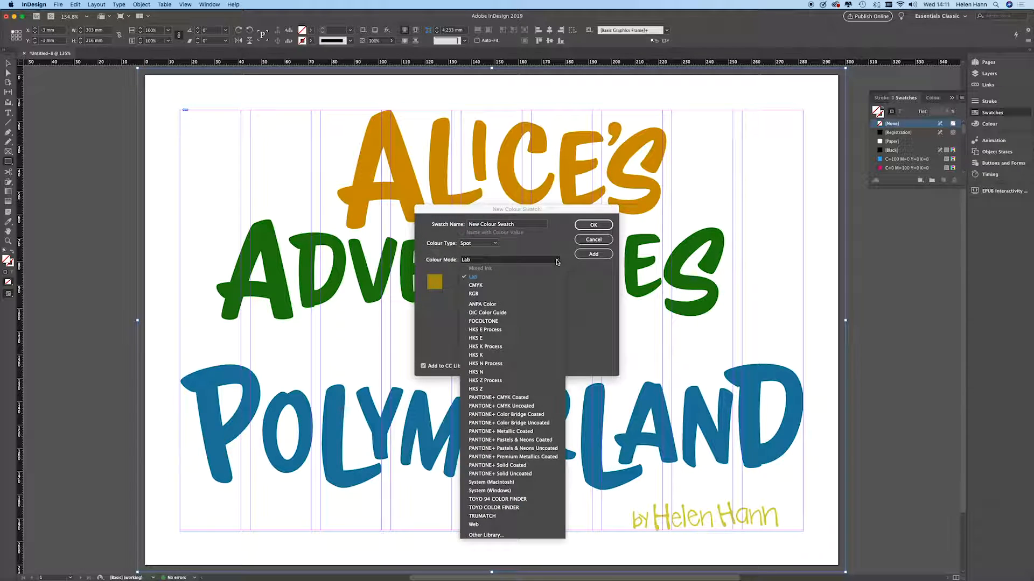
left_click(528, 287)
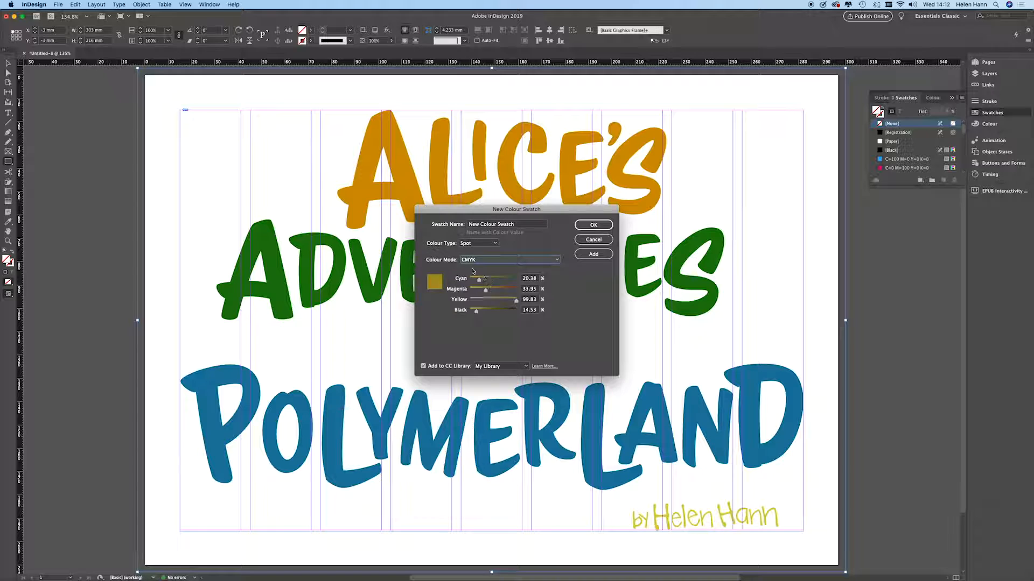
left_click_drag(480, 281, 535, 290)
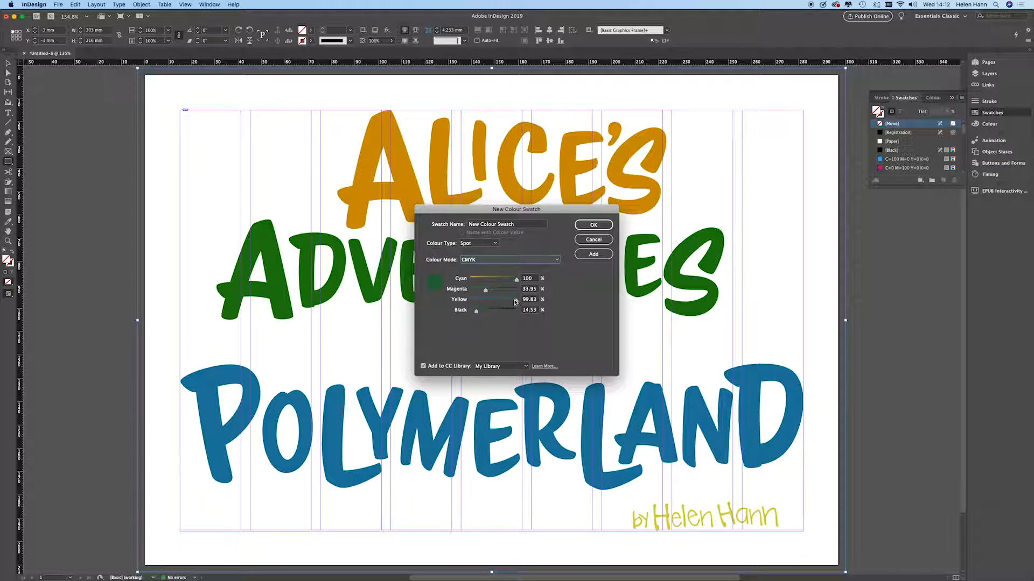
left_click_drag(514, 302, 495, 314)
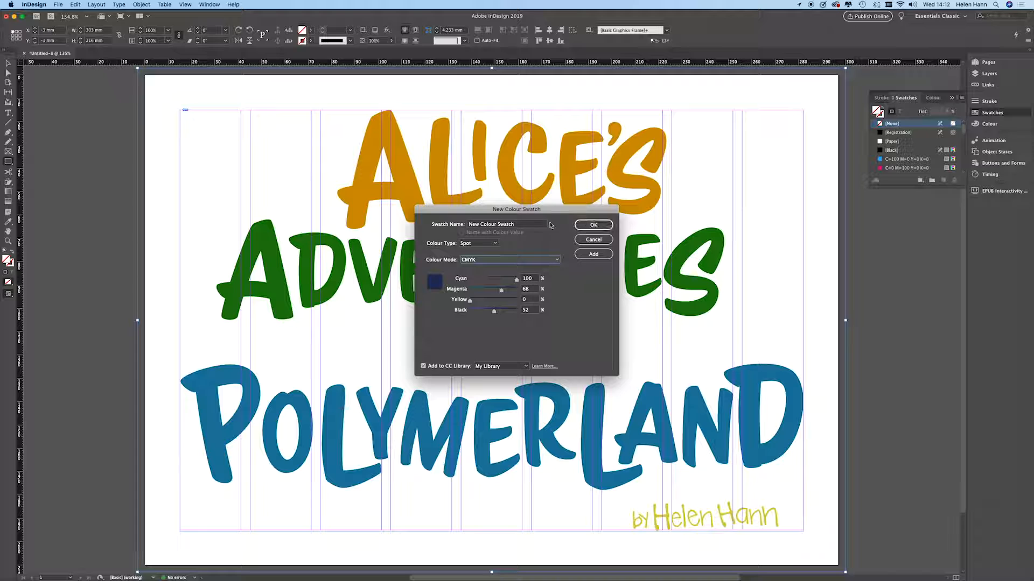
left_click(505, 225)
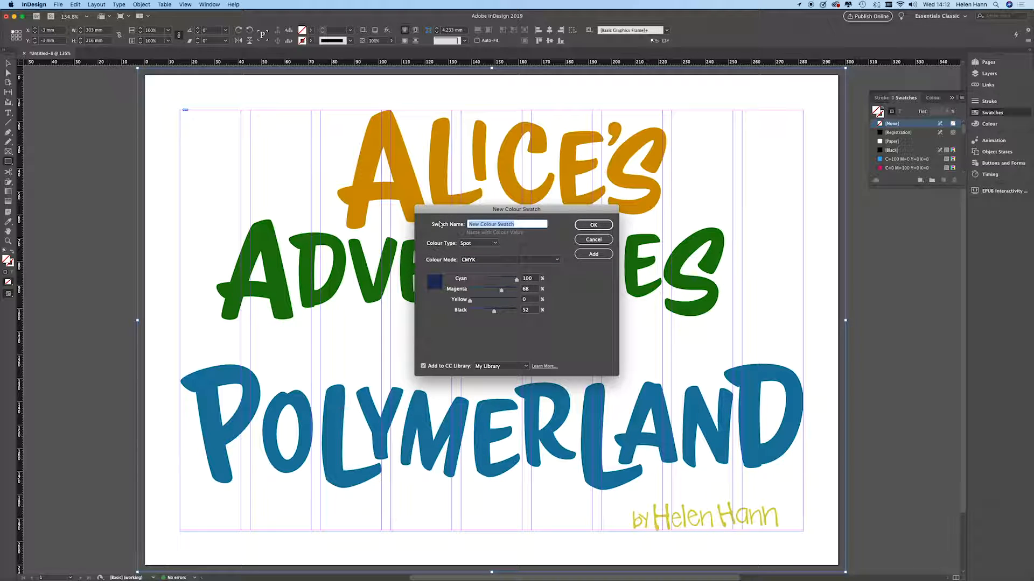
type("Dark Blue")
left_click(596, 228)
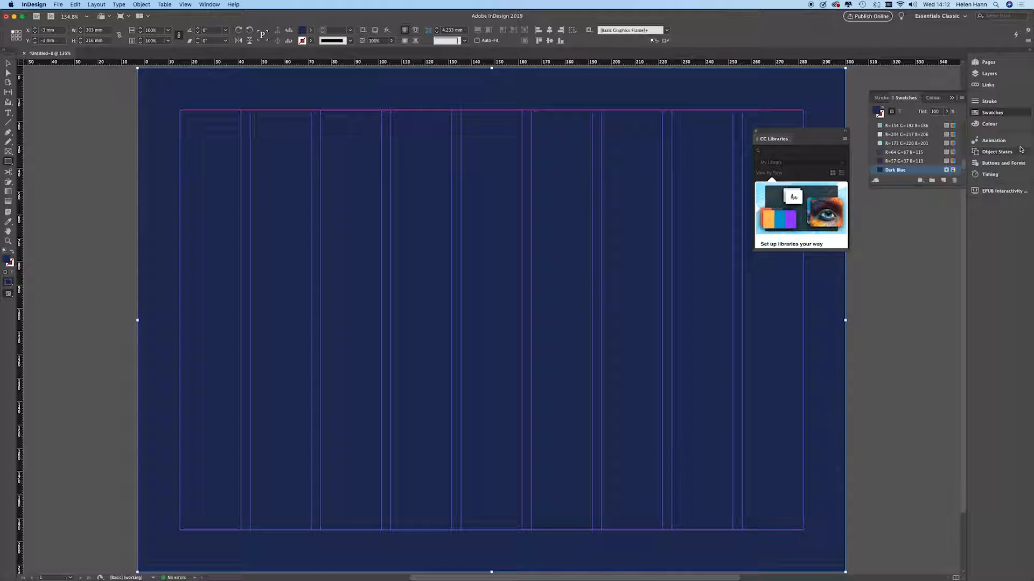
Move the rectangle below the Polymer Adventures artwork in Layer 1 and lock it.
left_click(989, 73)
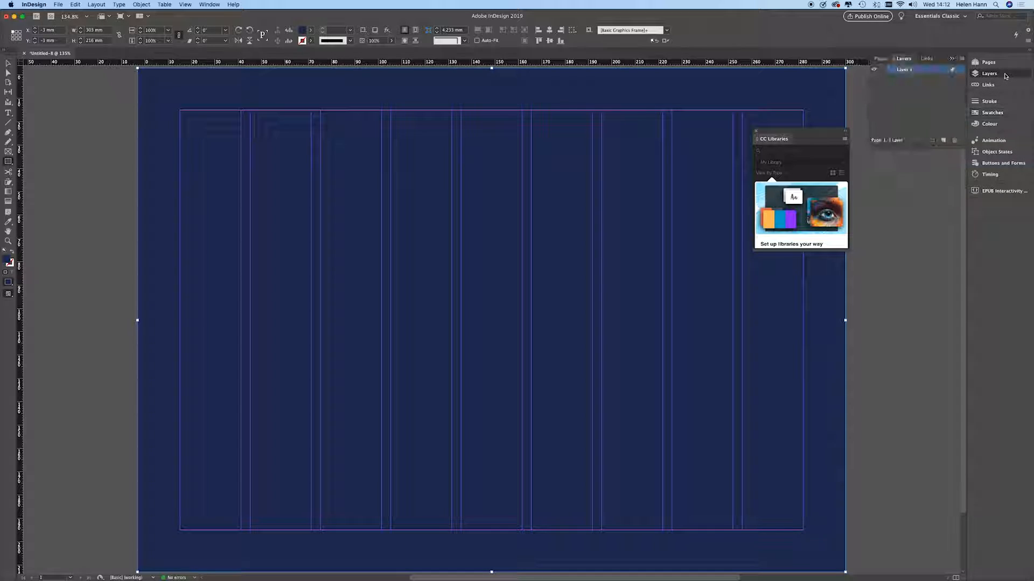
left_click(894, 69)
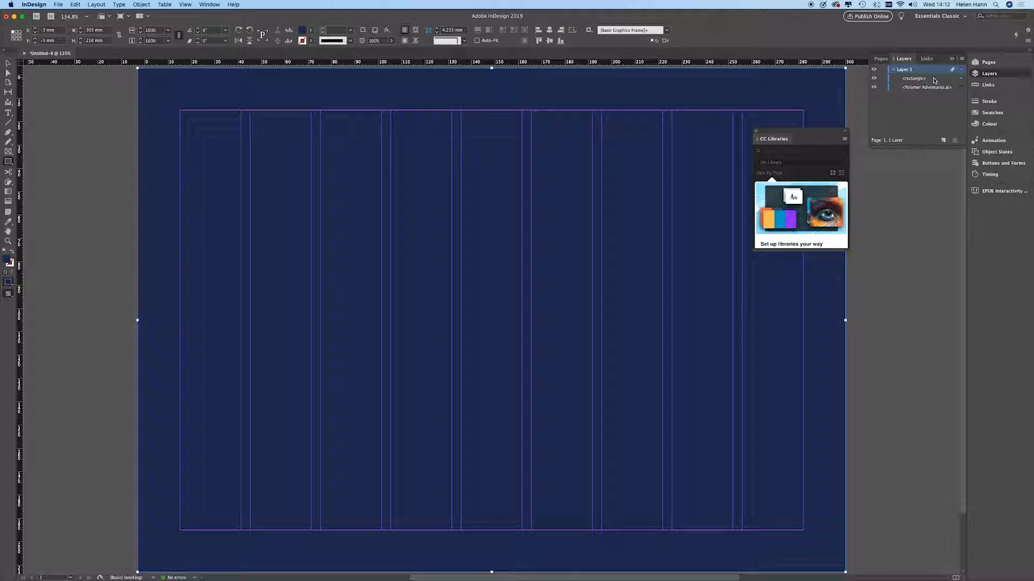
left_click_drag(933, 81, 933, 91)
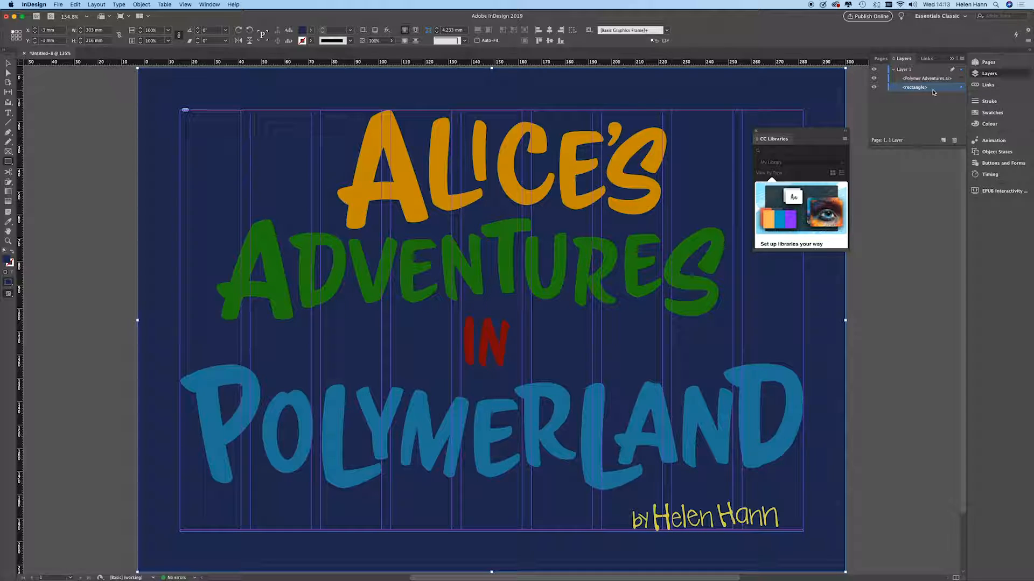
left_click(883, 88)
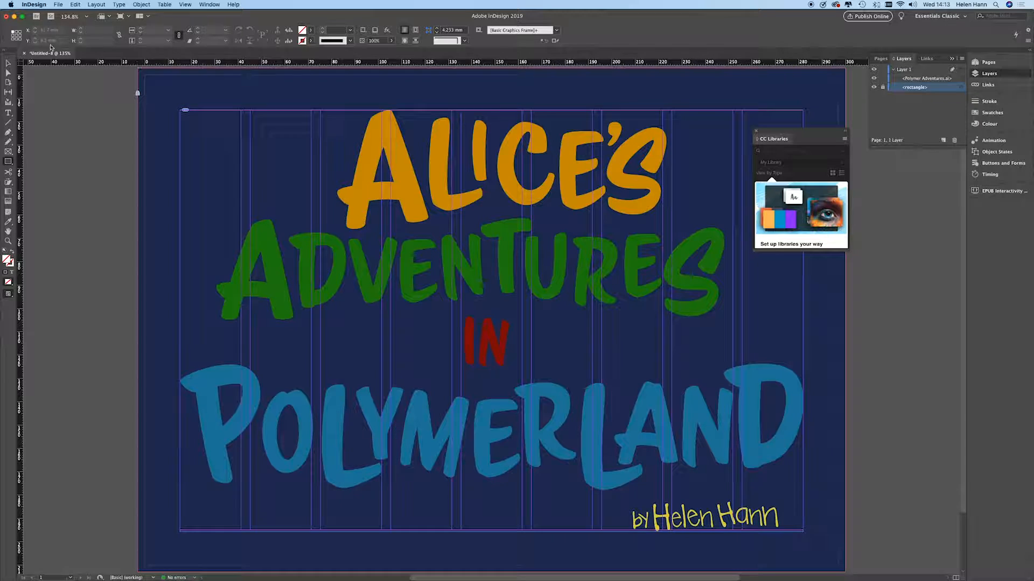
Try to move the locked background rectangle with the Selection tool.
left_click(9, 63)
left_click_drag(199, 84, 145, 81)
left_click(491, 321)
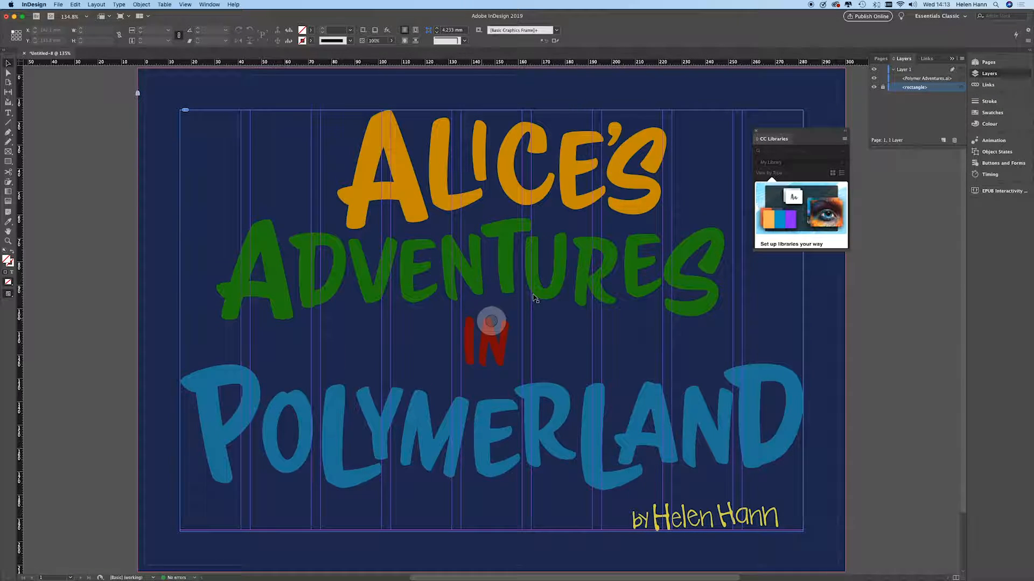
Reduce the Polymer Adventures title frame to about 206 × 140 mm and fit its artwork proportionally inside, closing the CC Libraries.
left_click(494, 259)
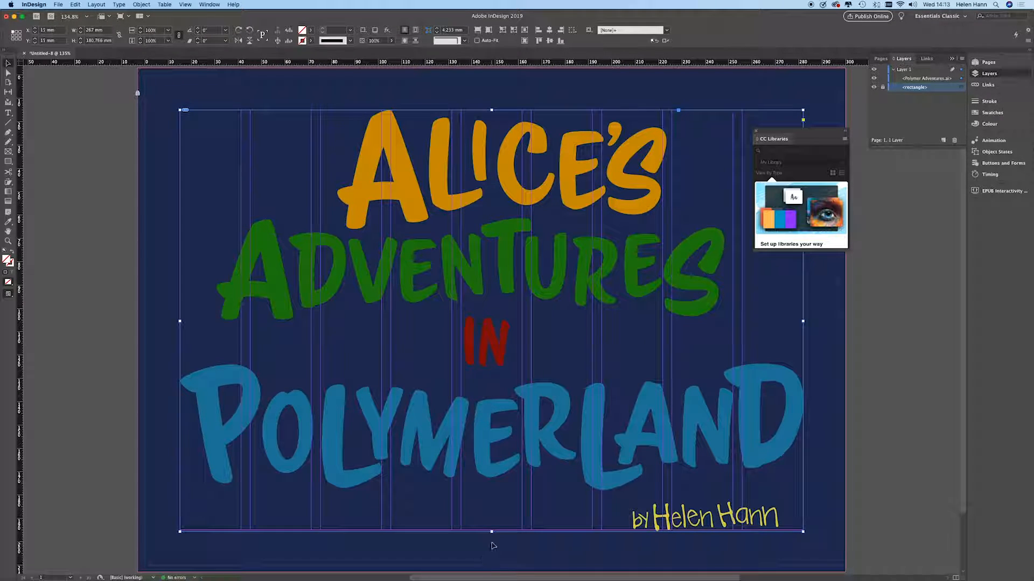
left_click_drag(491, 532, 475, 438)
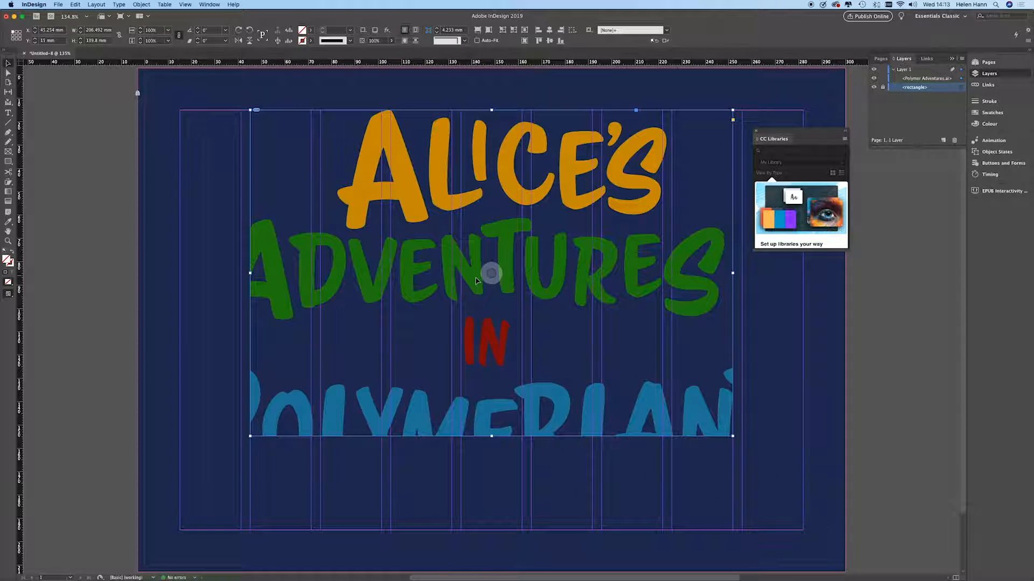
left_click(142, 5)
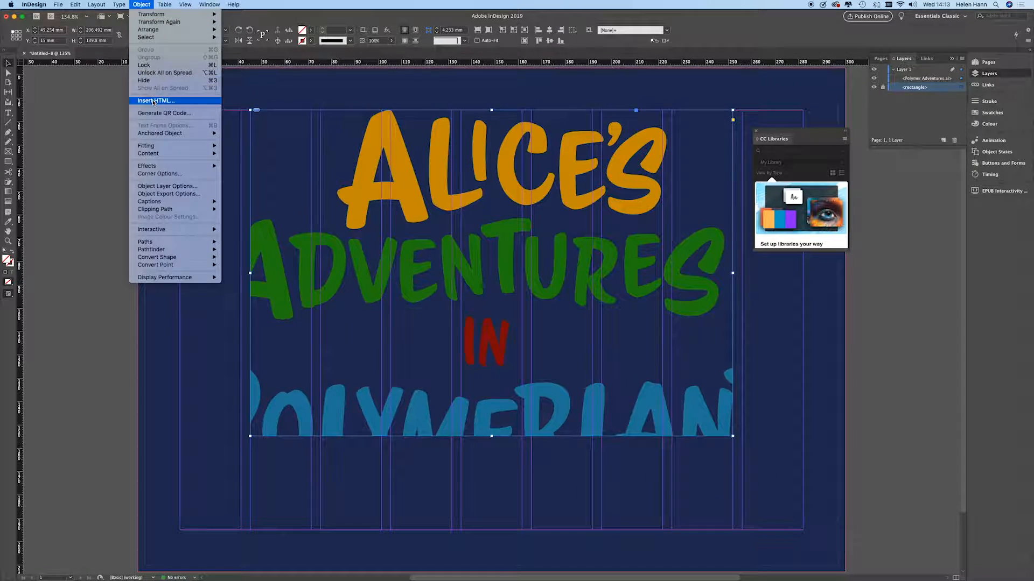
mouse_move(213, 146)
left_click(253, 153)
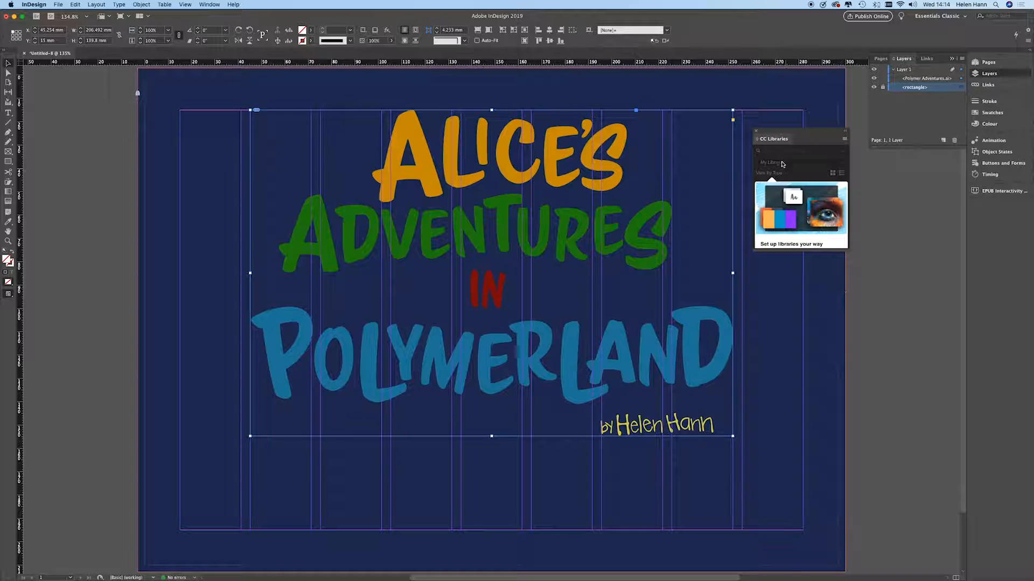
left_click(756, 131)
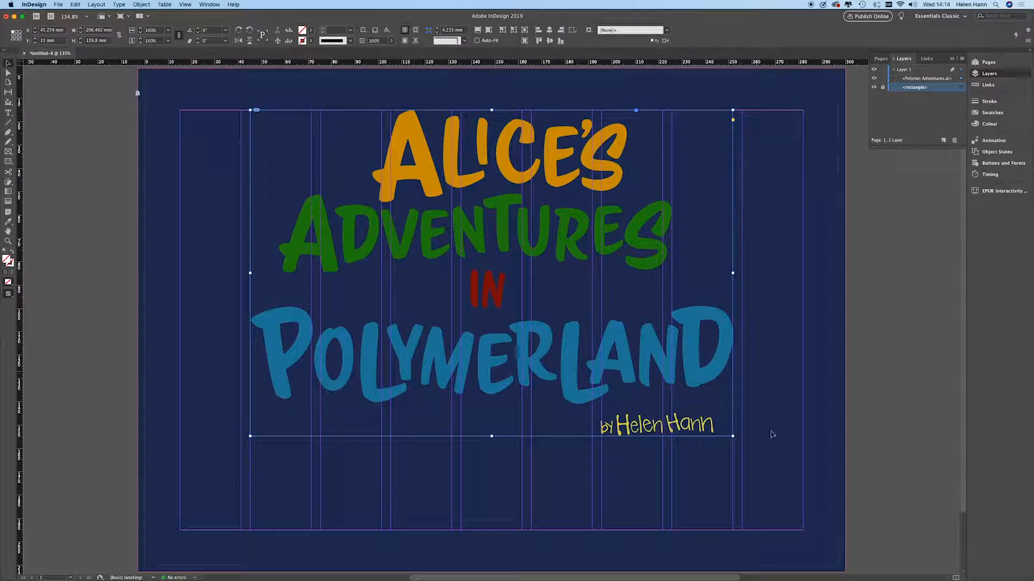
left_click(895, 442)
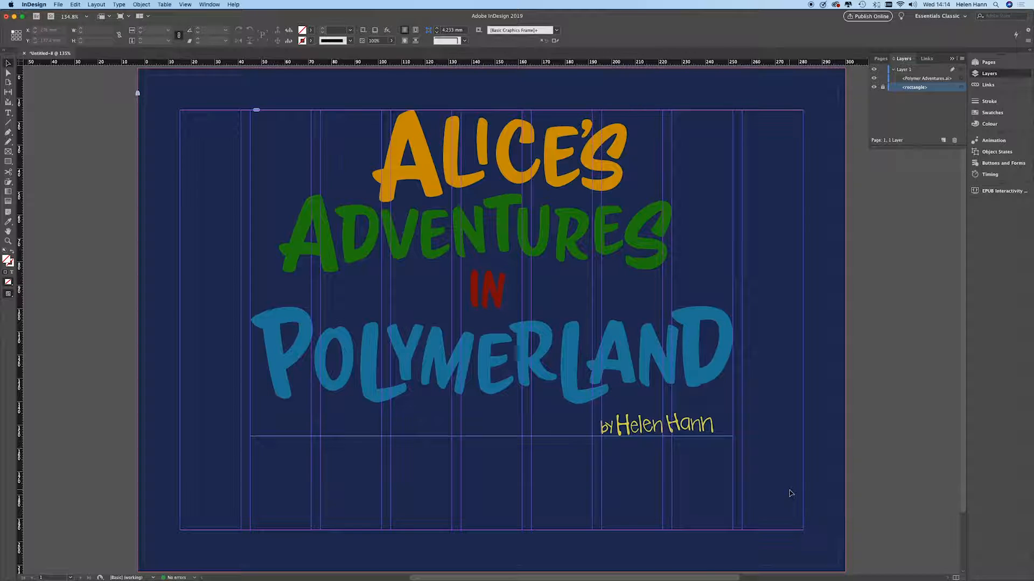
Place Polymer sphere.ai about 56 mm wide in the page's lower-right corner, resting on the bottom margin.
left_click(58, 5)
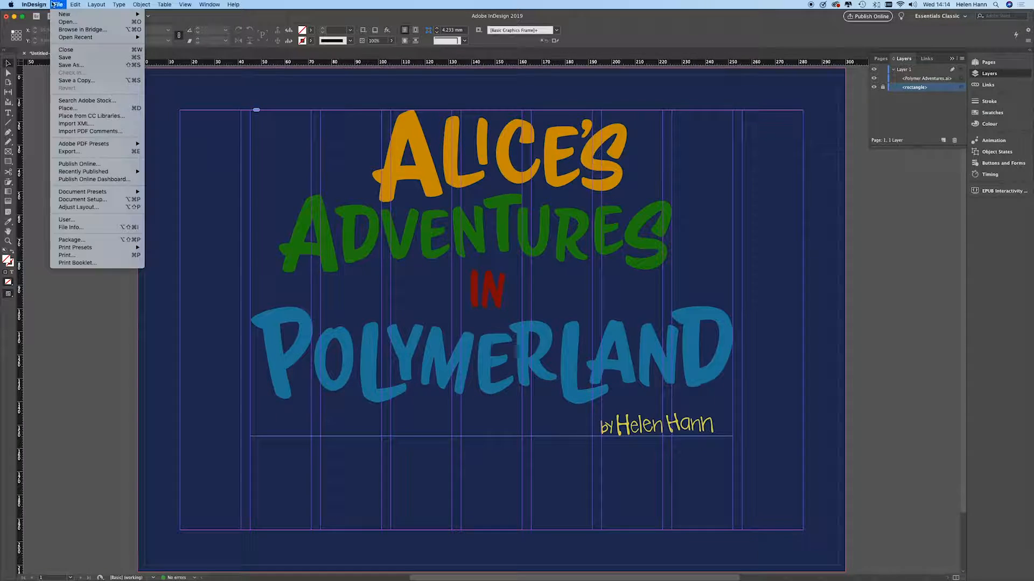
left_click(66, 108)
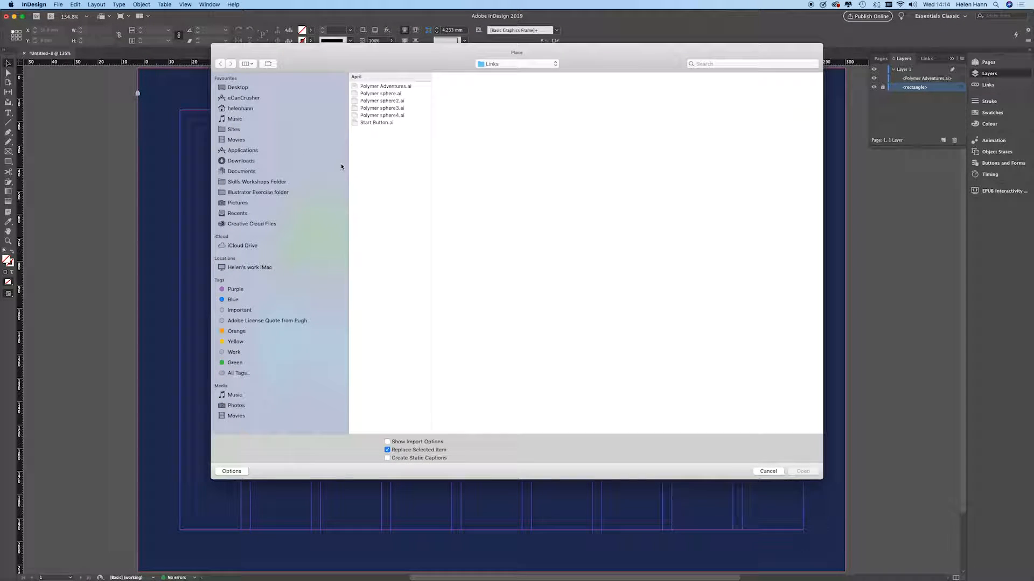
left_click(381, 94)
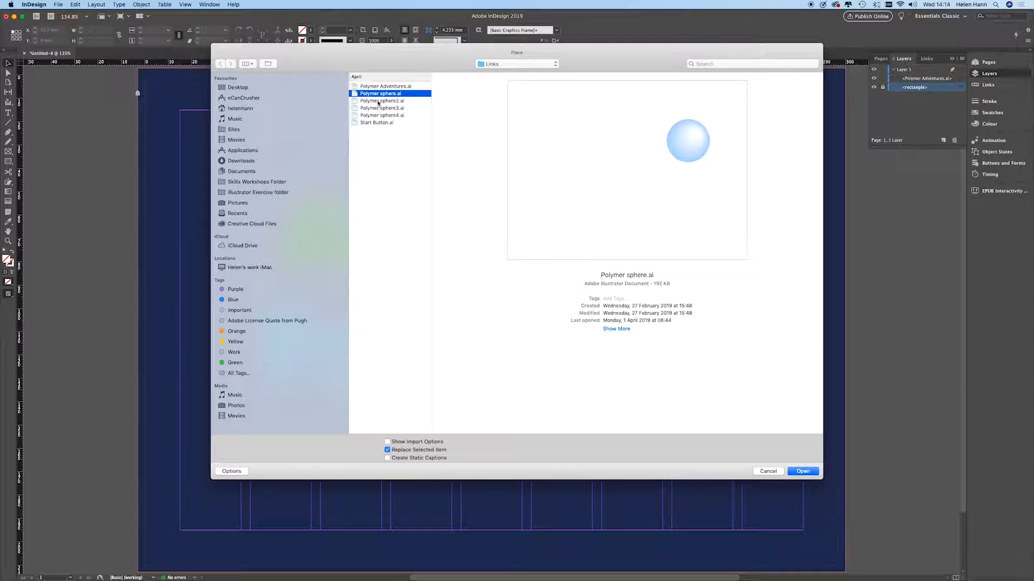
left_click(802, 471)
left_click_drag(779, 464, 675, 390)
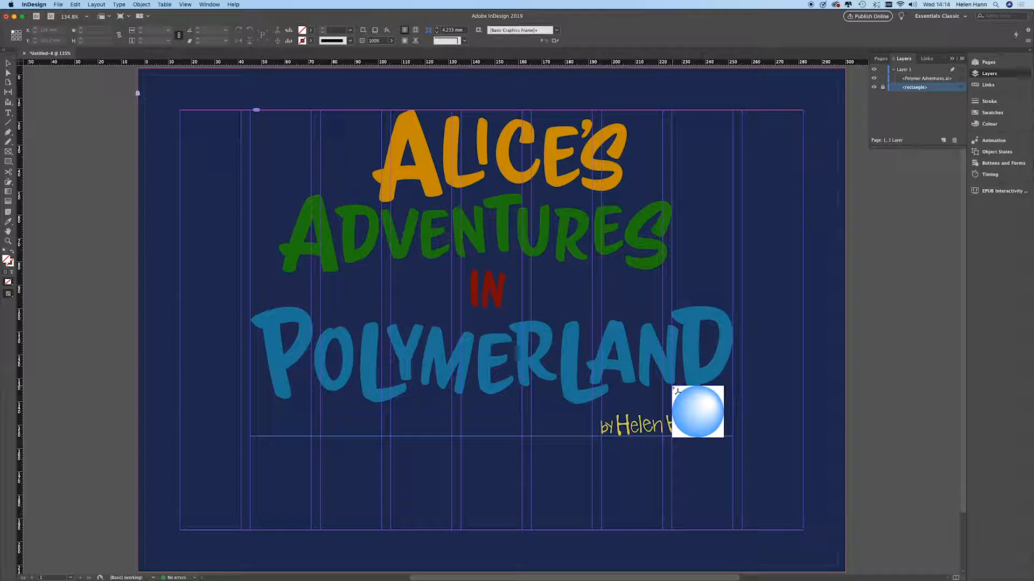
left_click_drag(723, 438, 803, 517)
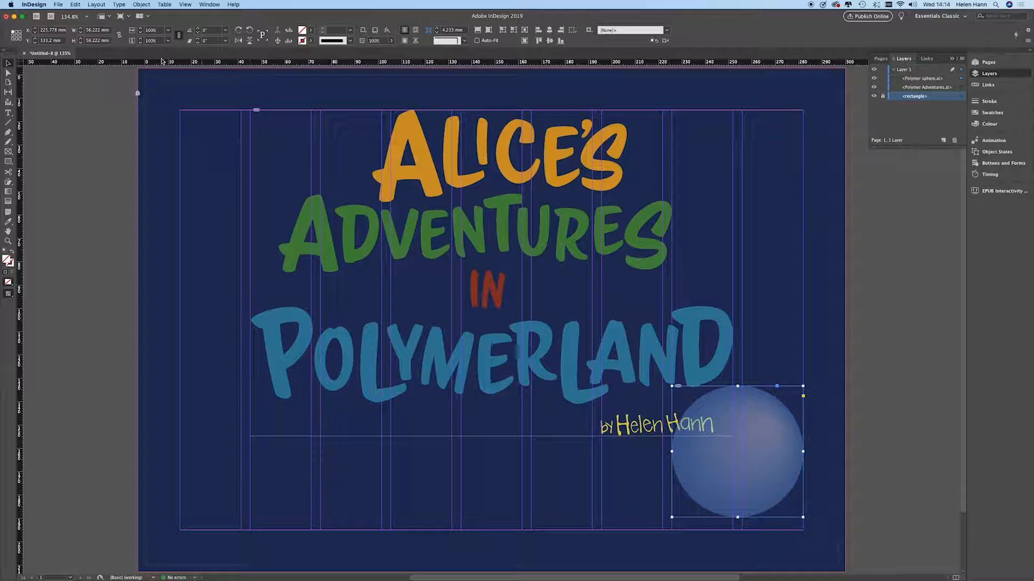
mouse_move(770, 483)
left_mouse_down()
mouse_move(773, 493)
mouse_move(711, 376)
mouse_move(619, 366)
mouse_move(605, 375)
mouse_move(666, 267)
mouse_move(668, 191)
mouse_move(496, 161)
mouse_move(445, 208)
mouse_move(334, 261)
mouse_move(337, 399)
mouse_move(567, 401)
mouse_move(649, 362)
mouse_move(775, 404)
mouse_move(691, 436)
mouse_move(749, 404)
mouse_move(586, 361)
mouse_move(741, 425)
mouse_move(612, 344)
mouse_move(689, 305)
mouse_move(628, 175)
mouse_move(596, 305)
mouse_move(727, 376)
mouse_move(784, 496)
mouse_move(770, 496)
left_mouse_up()
left_click(820, 392)
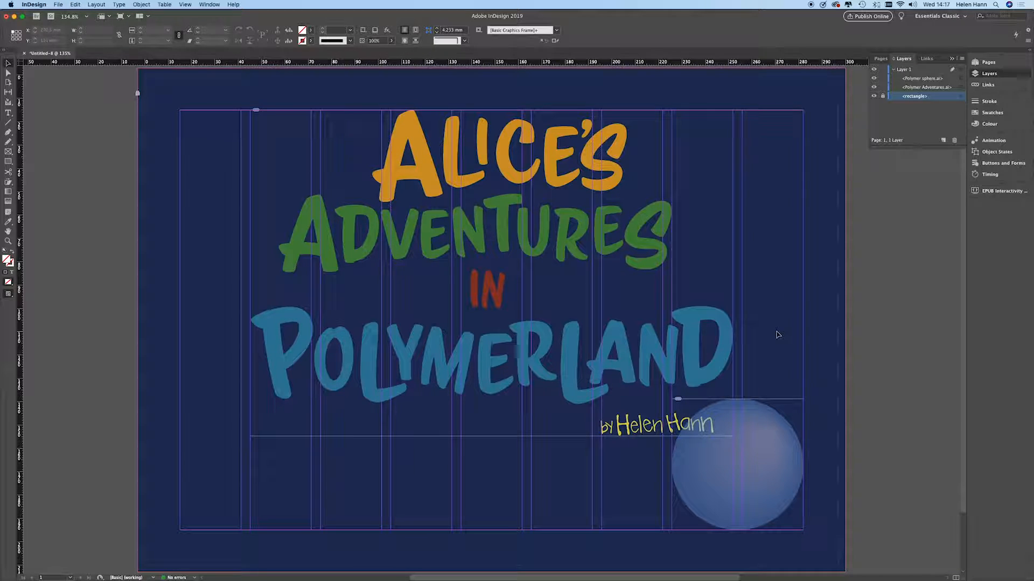
Switch to Illustrator and copy the blue gradient sphere from Polymer sphere.ai.
mouse_move(463, 575)
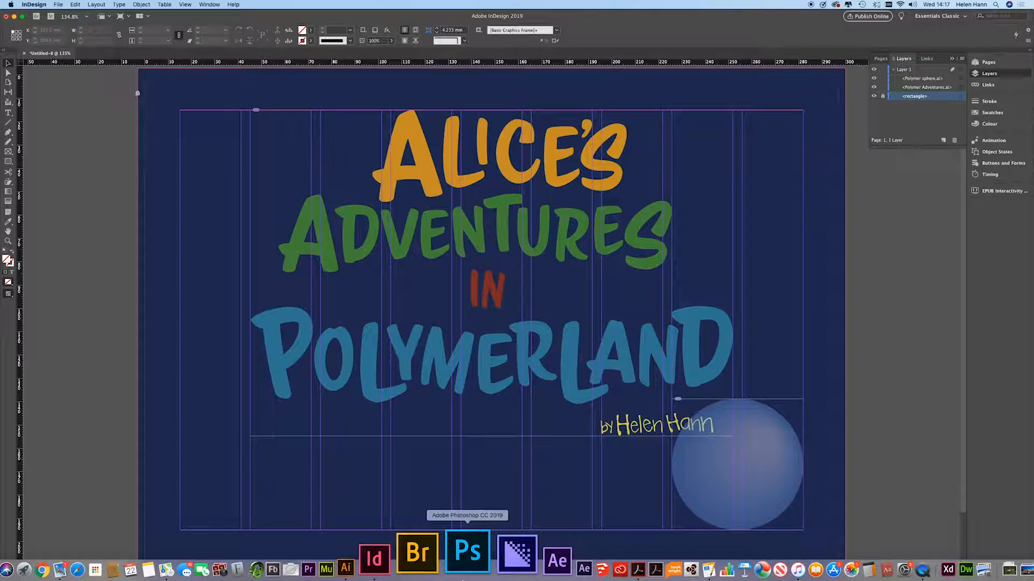
left_click(415, 557)
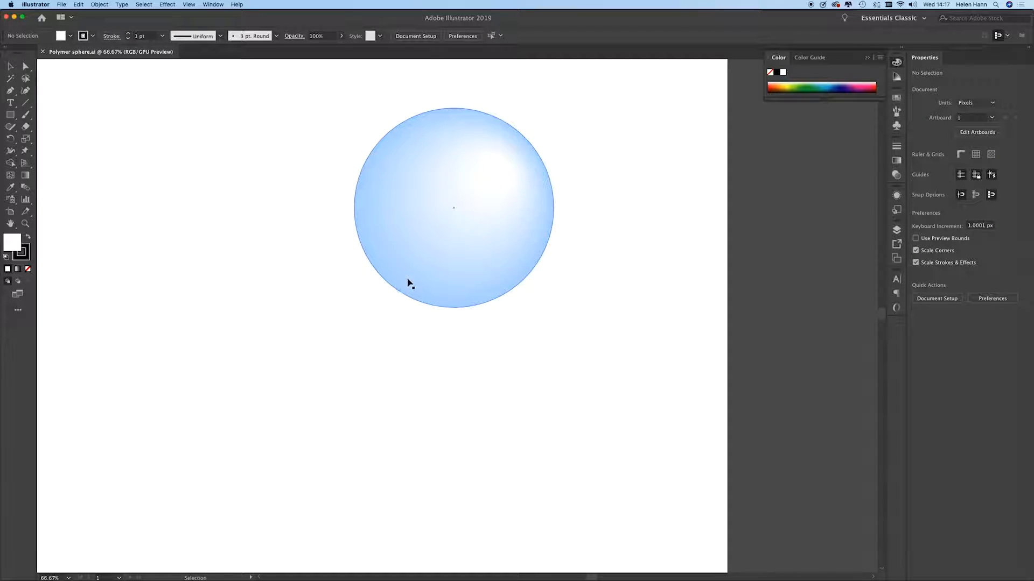
left_click(482, 235)
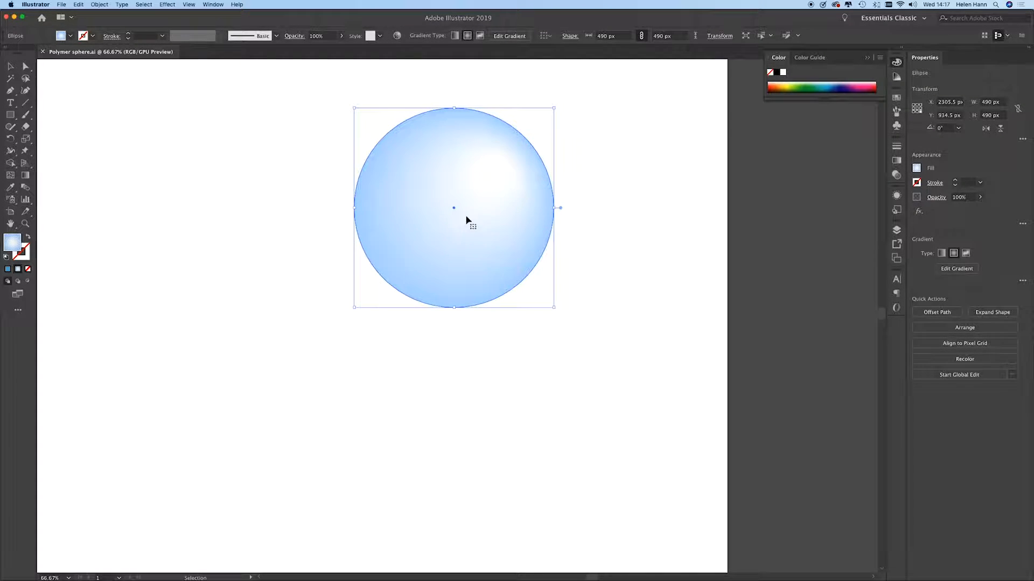
left_click(78, 5)
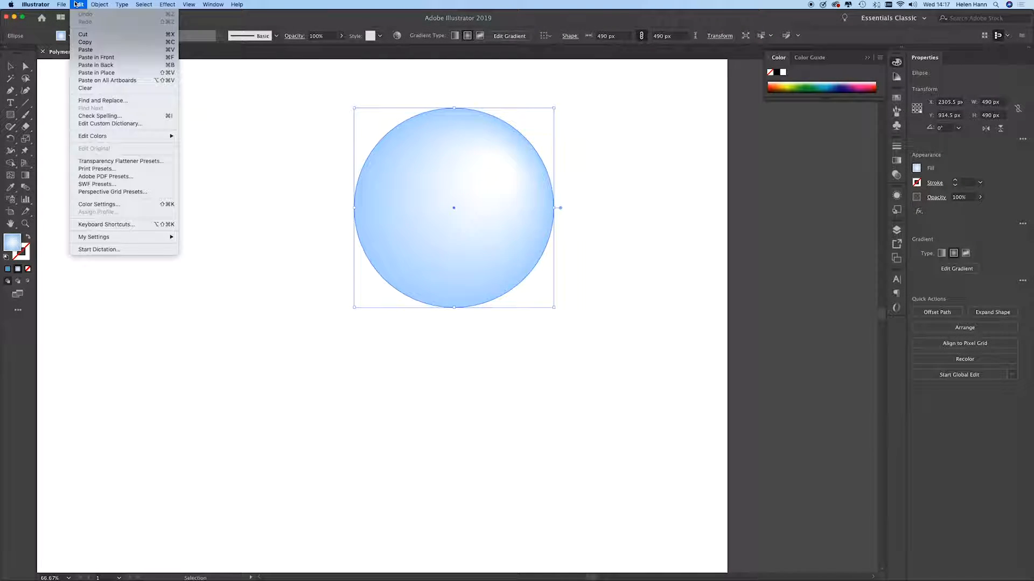
left_click(92, 42)
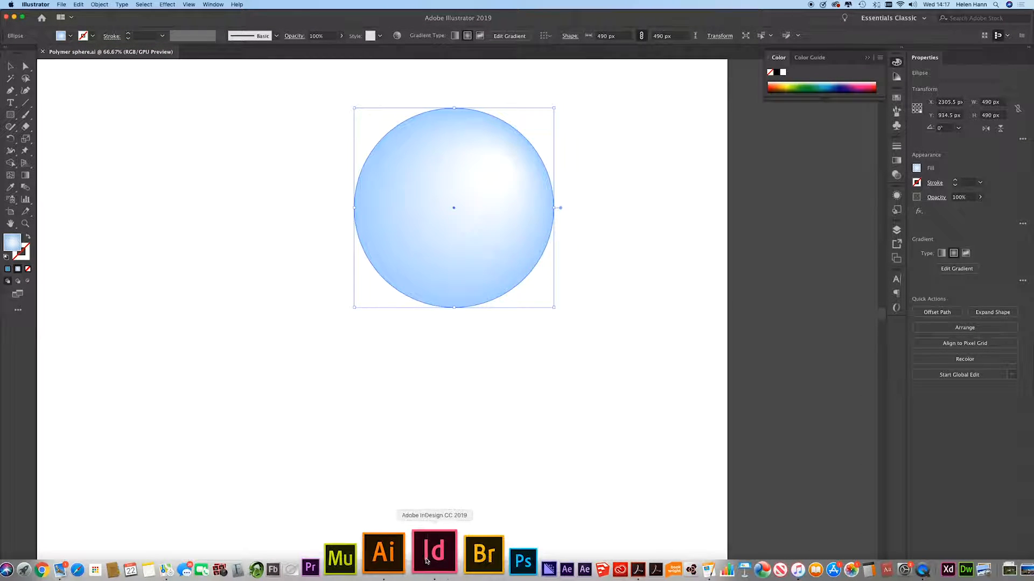
Switch back to InDesign and paste the copied Illustrator sphere onto the title page.
left_click(425, 561)
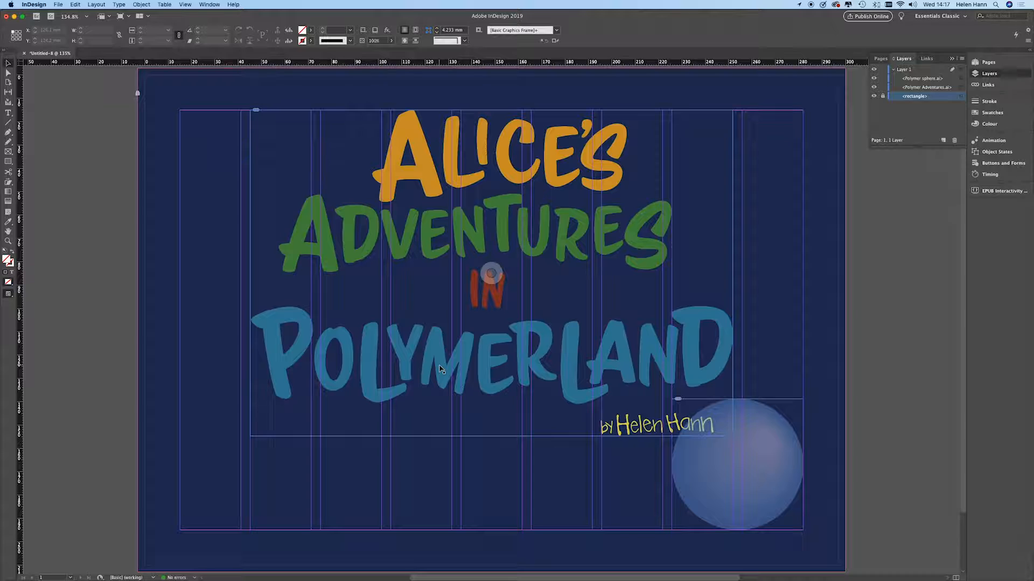
left_click(75, 4)
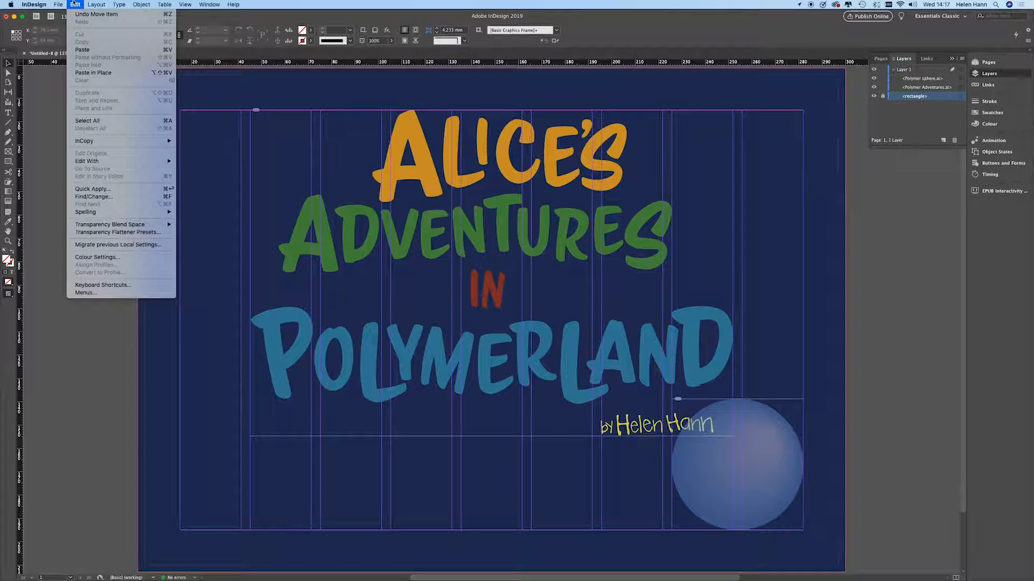
left_click(82, 50)
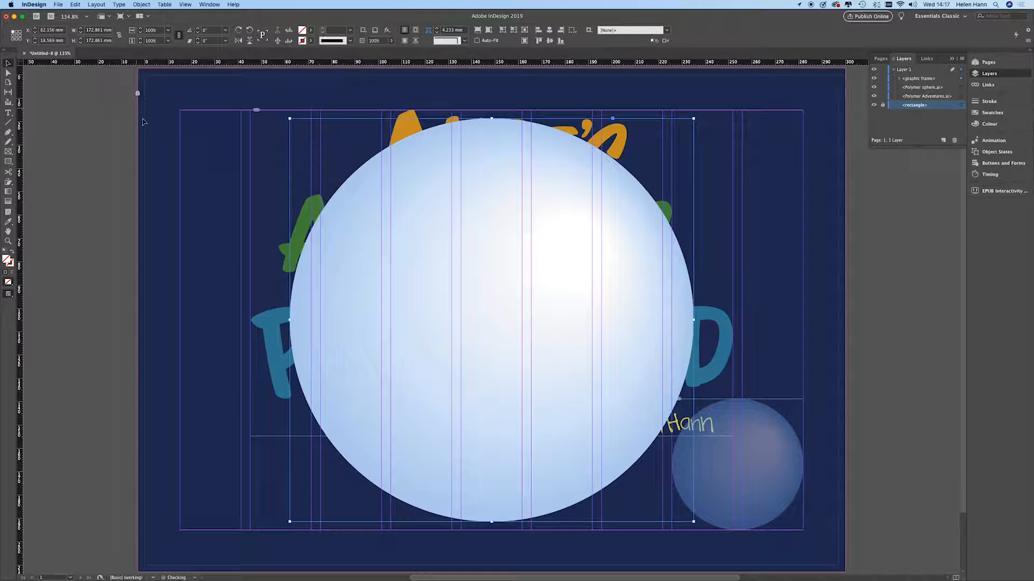
Try to move the pasted sphere and shrink it by its corner, and delete it from the page.
left_click_drag(581, 323, 369, 307)
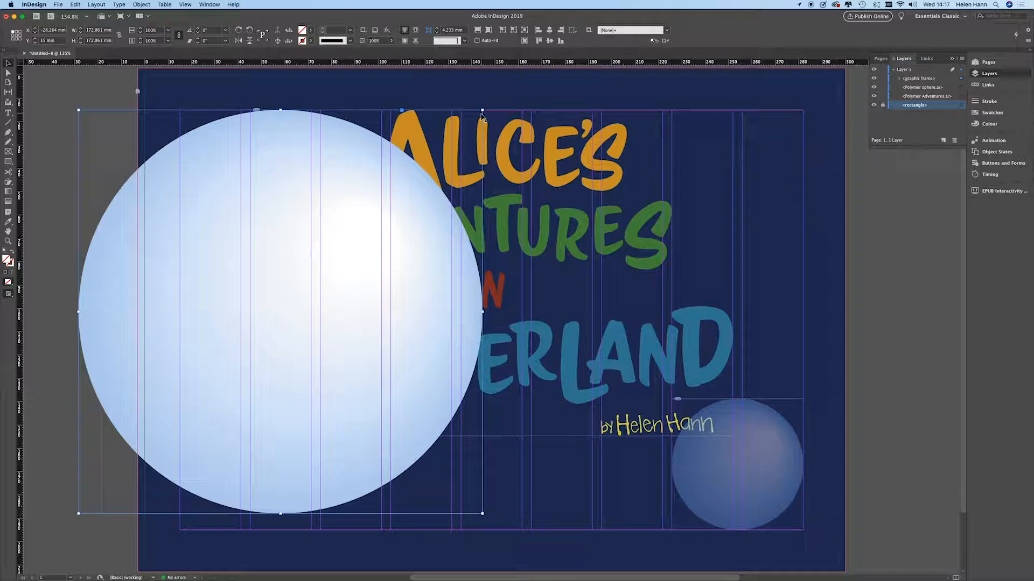
left_click_drag(482, 110, 289, 308)
left_click_drag(223, 383, 443, 390)
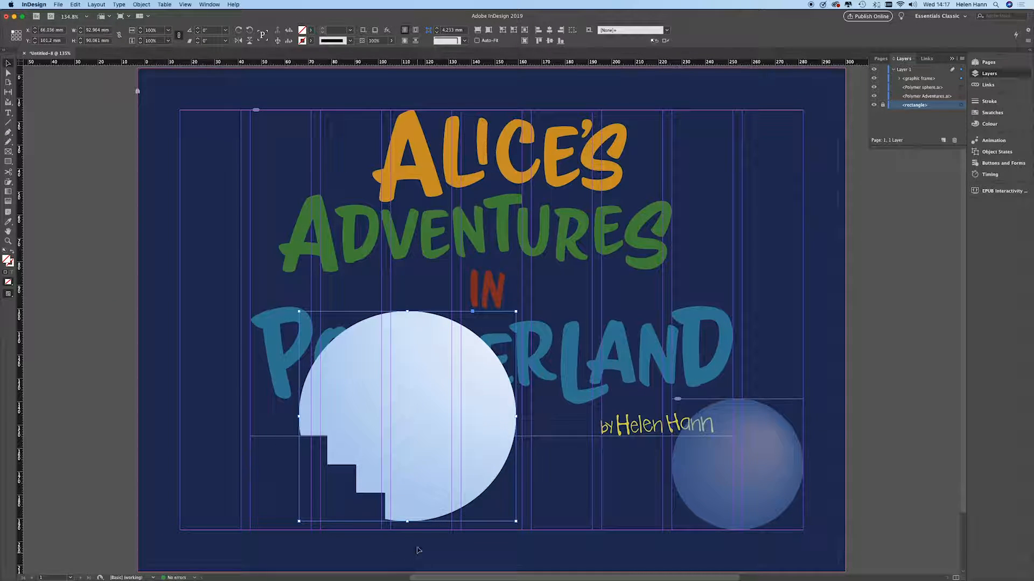
key("Delete")
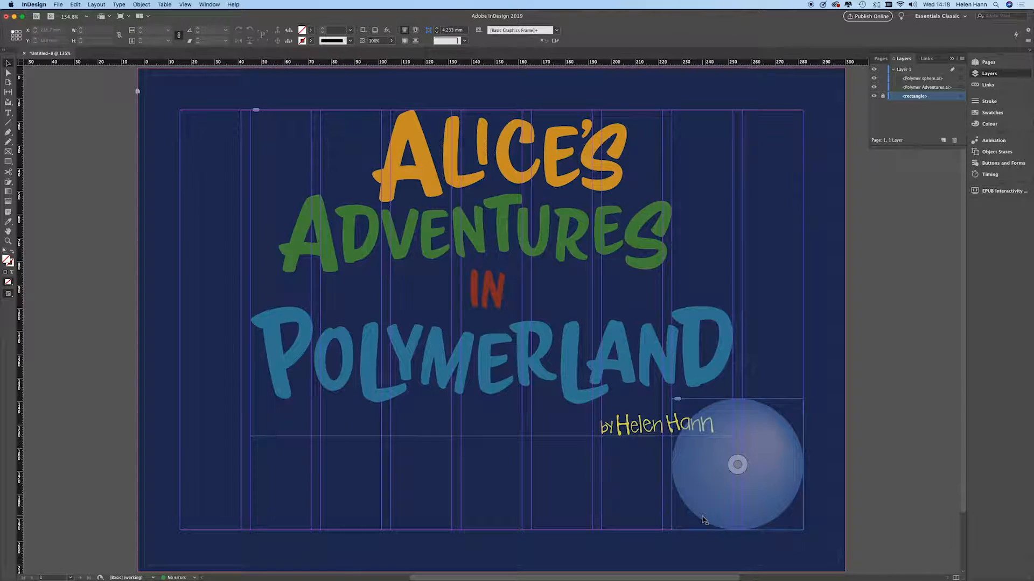
Load Polymer sphere2.ai, Polymer sphere3.ai and Polymer sphere4.ai together for placing.
left_click(56, 5)
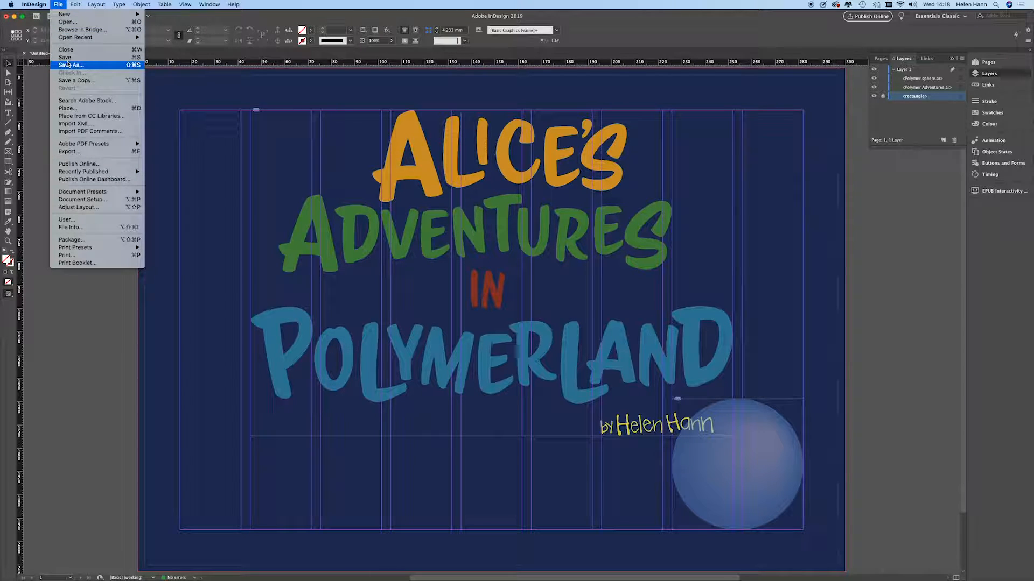
left_click(67, 108)
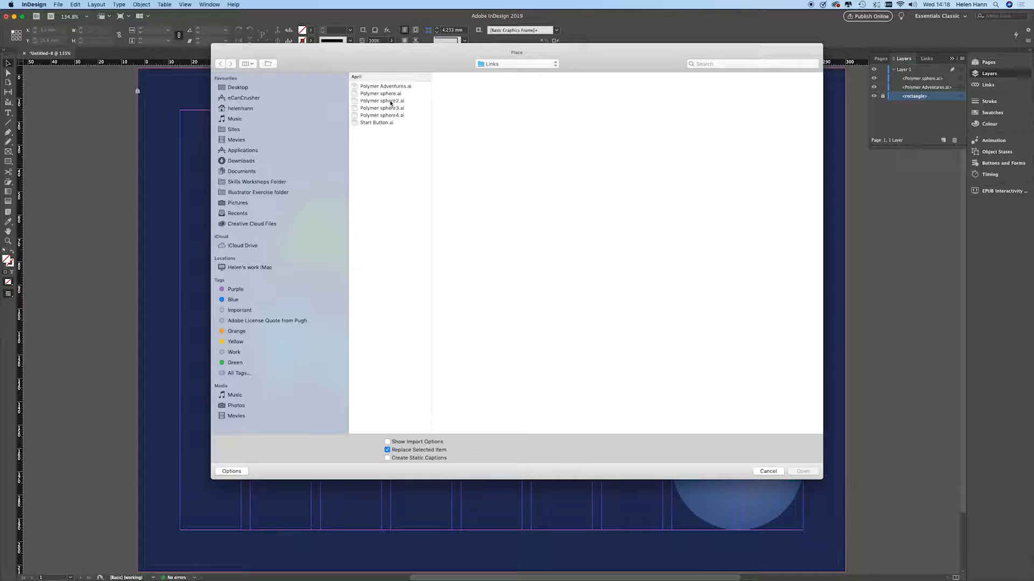
left_click(391, 103)
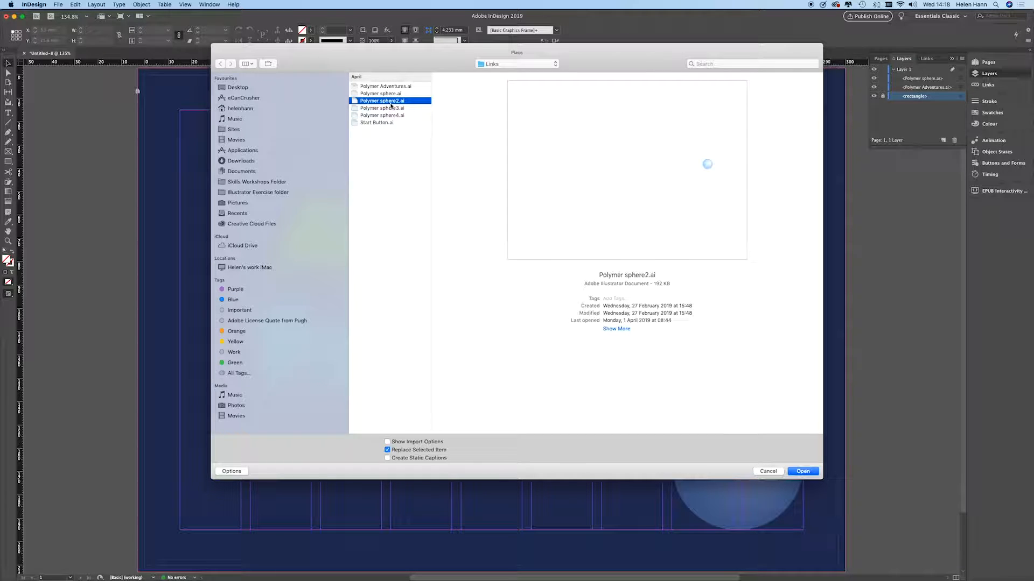
left_click(389, 109, "shift")
left_click(391, 116, "shift")
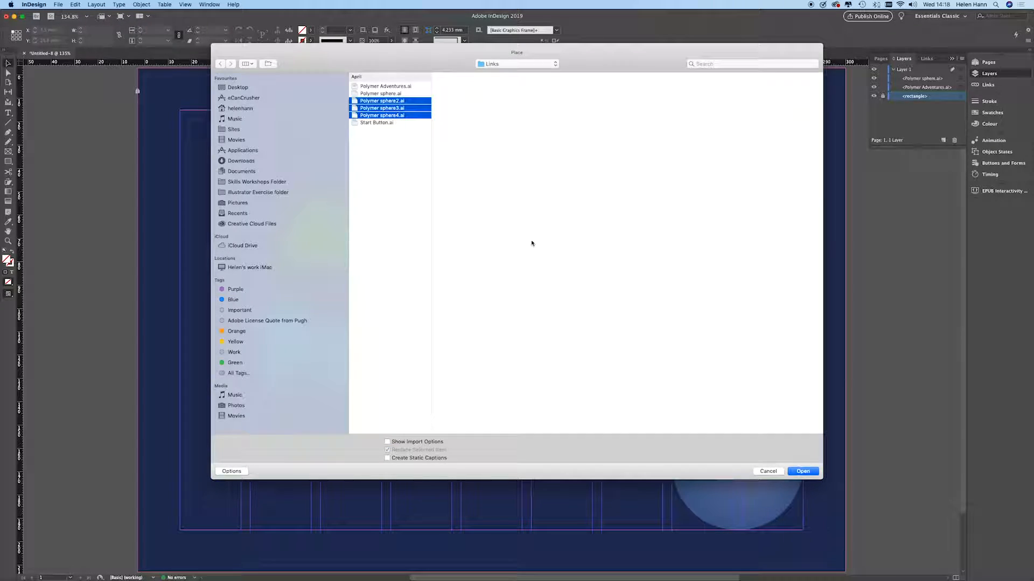
left_click(813, 475)
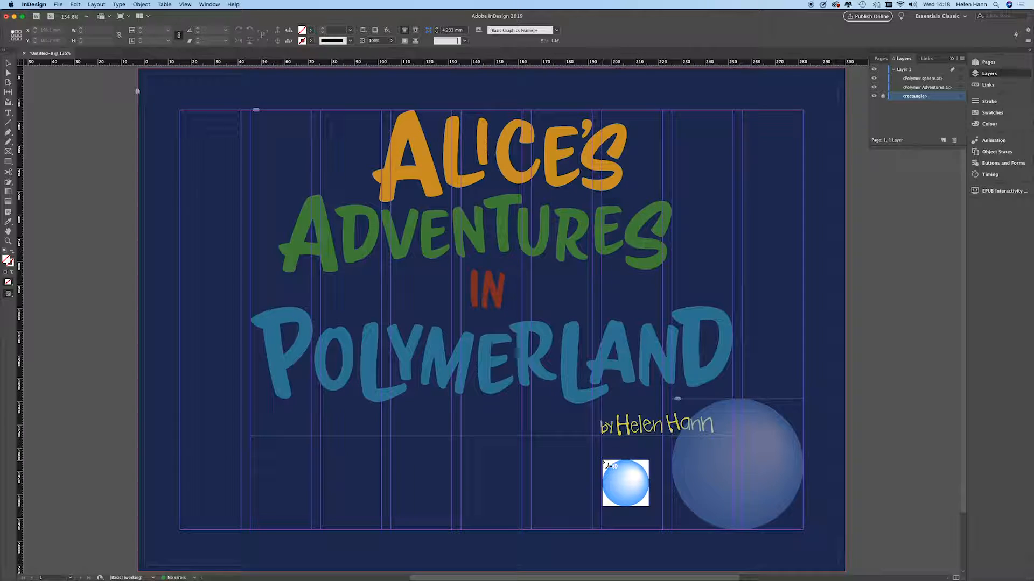
Place the three loaded spheres along the bottom margin beside the large sphere, with sphere2 about 30 mm and sphere4 about 20 mm wide.
left_click_drag(602, 461, 671, 522)
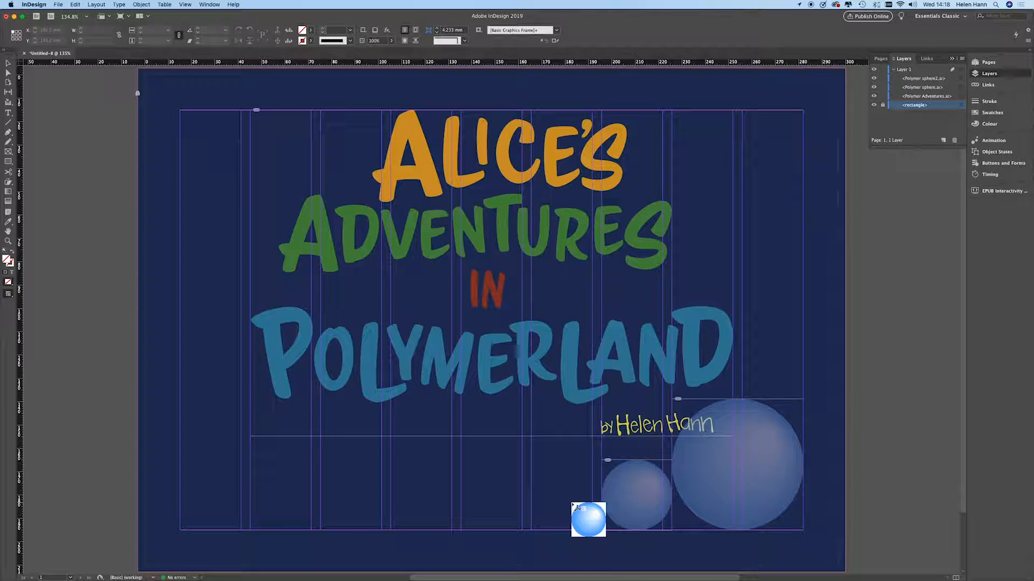
left_click_drag(613, 499, 581, 522)
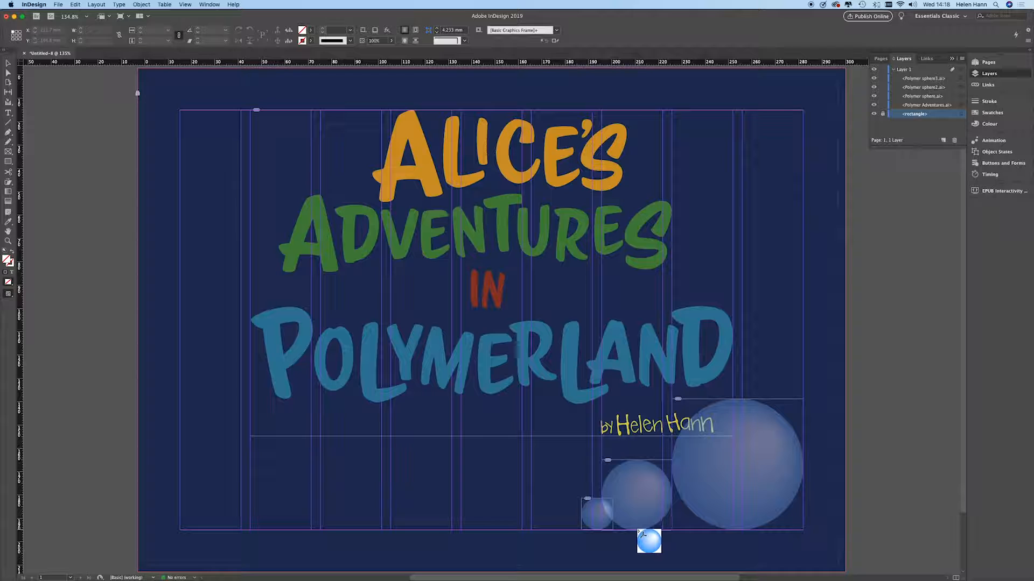
left_click_drag(652, 531, 697, 507)
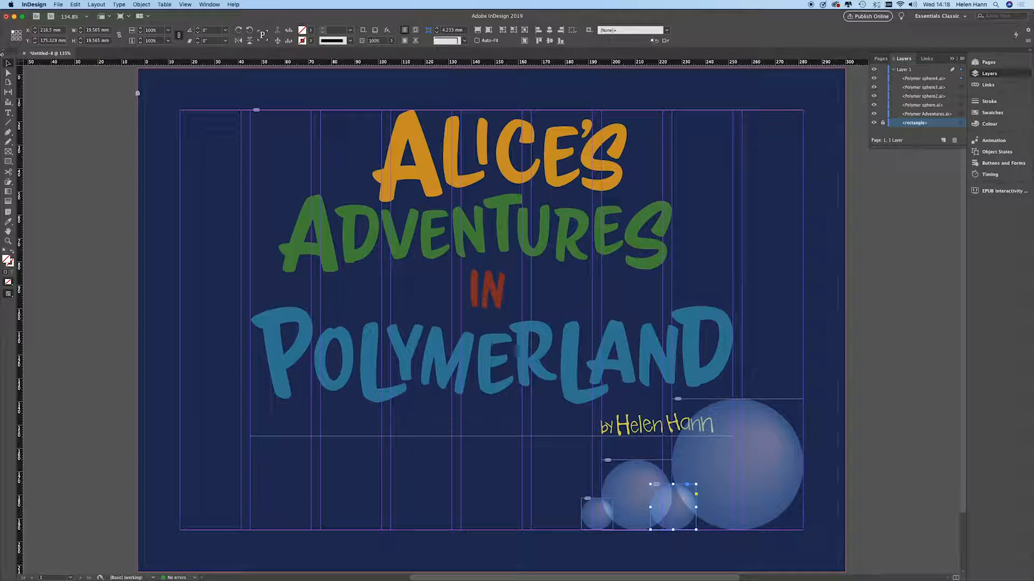
left_click(167, 502)
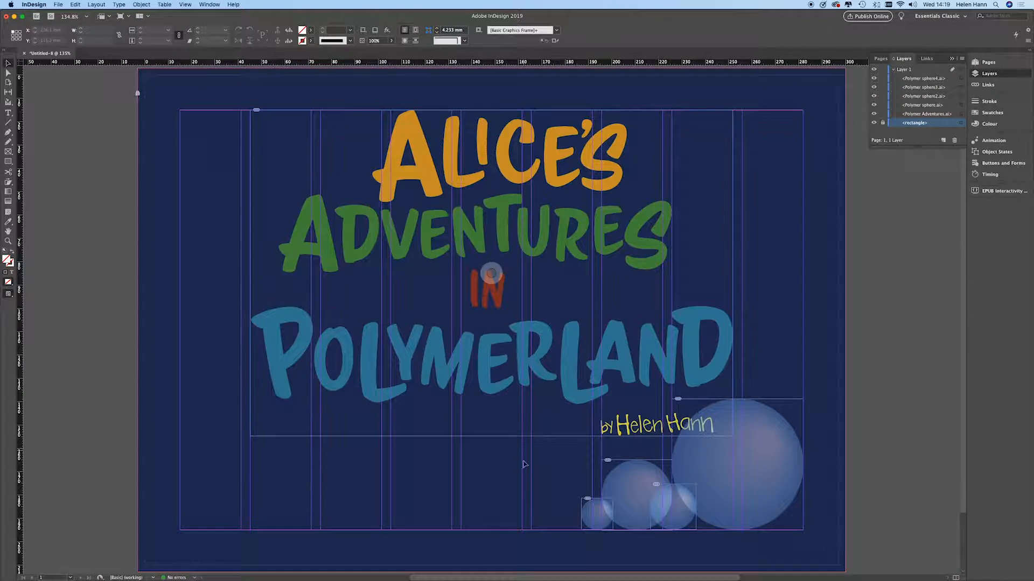
Select all four spheres and move them straight up onto the pasteboard above the page, to about X 187 mm, Y -59.3 mm.
left_click(608, 523)
left_click(635, 496, "shift")
left_click(680, 519, "shift")
left_click(726, 522, "shift")
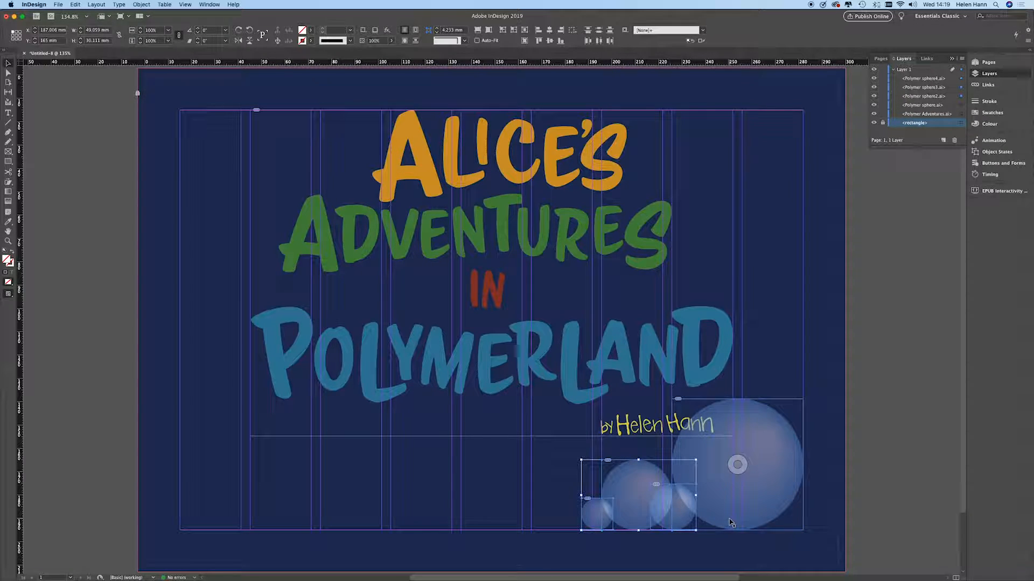
left_click_drag(763, 521, 786, 131)
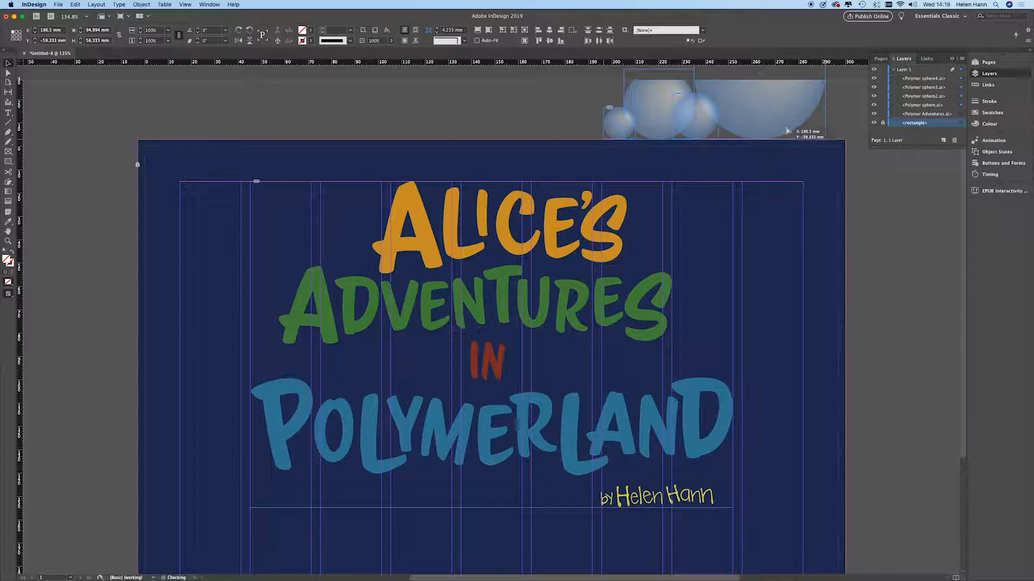
left_click_drag(787, 131, 787, 131)
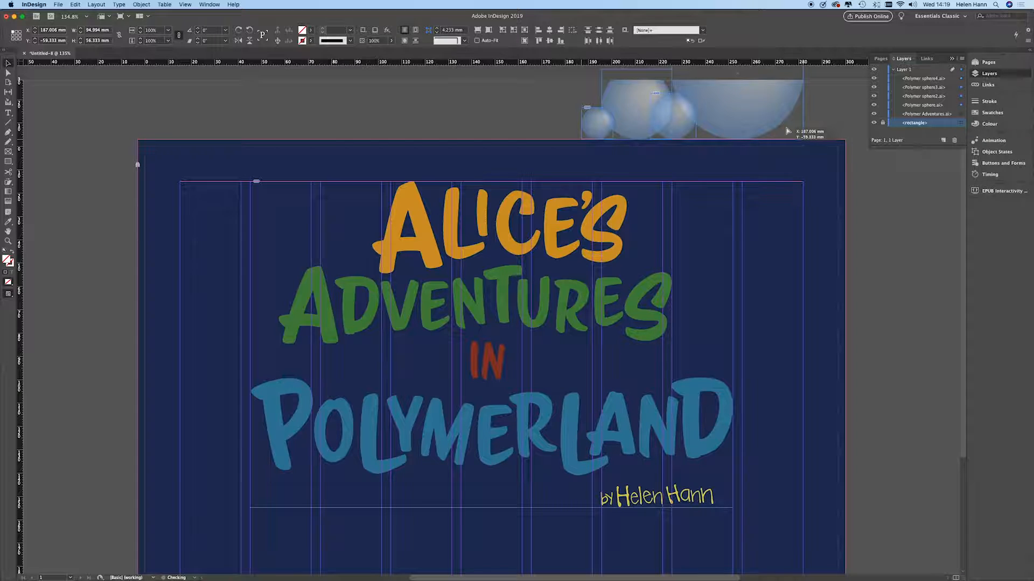
Apply the Bounce Vertical animation preset to the large sphere, Polymer sphere.ai, above the page.
left_click_drag(787, 131, 788, 131)
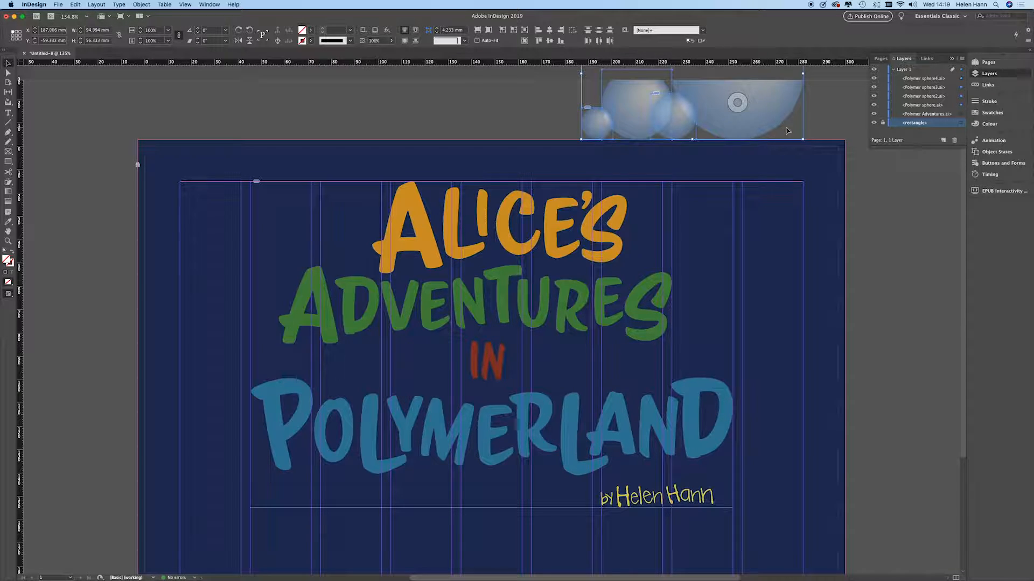
scroll(749, 87, "right", 1)
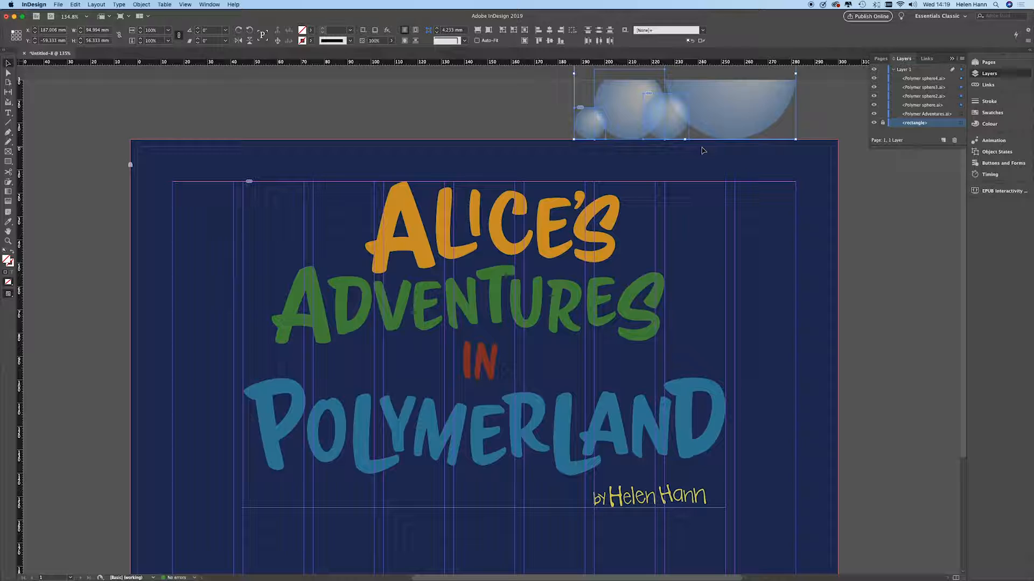
left_click(817, 115)
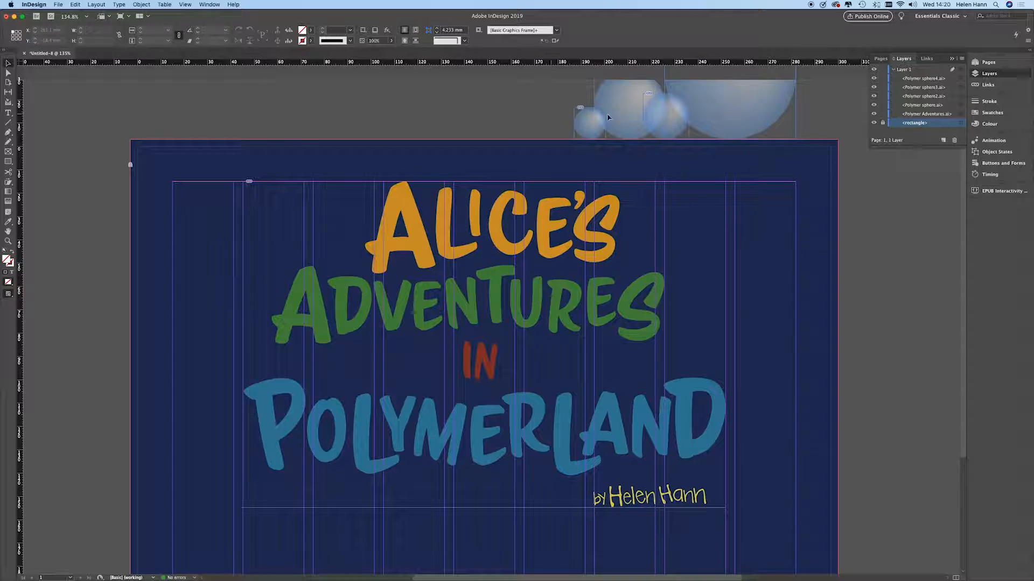
left_click(760, 109)
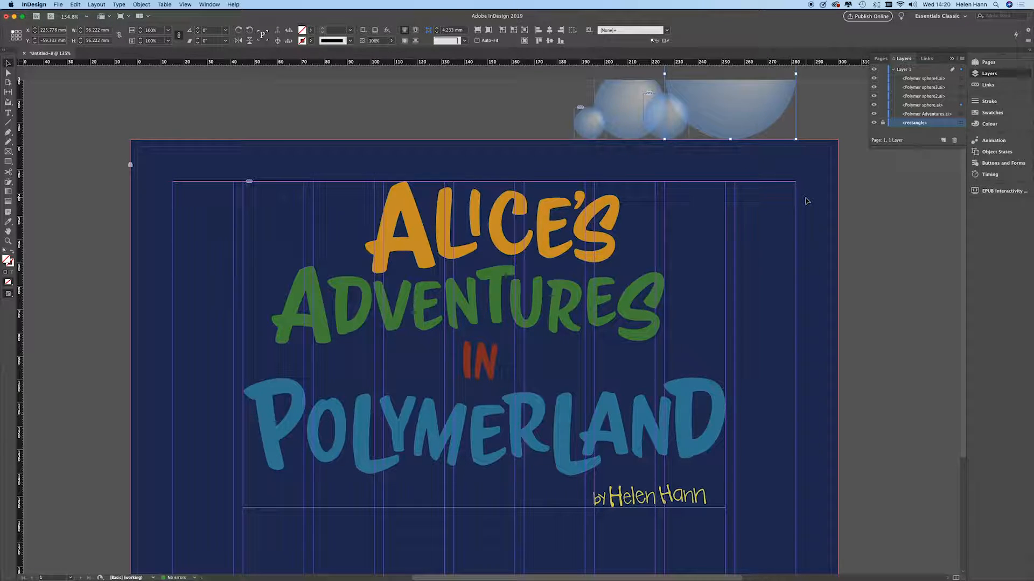
left_click(1001, 143)
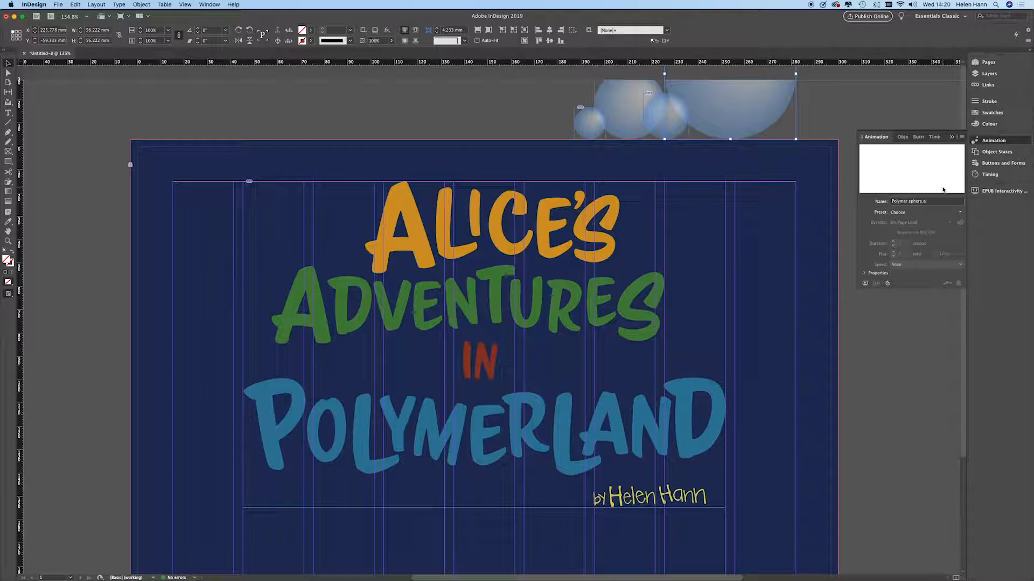
left_click(960, 214)
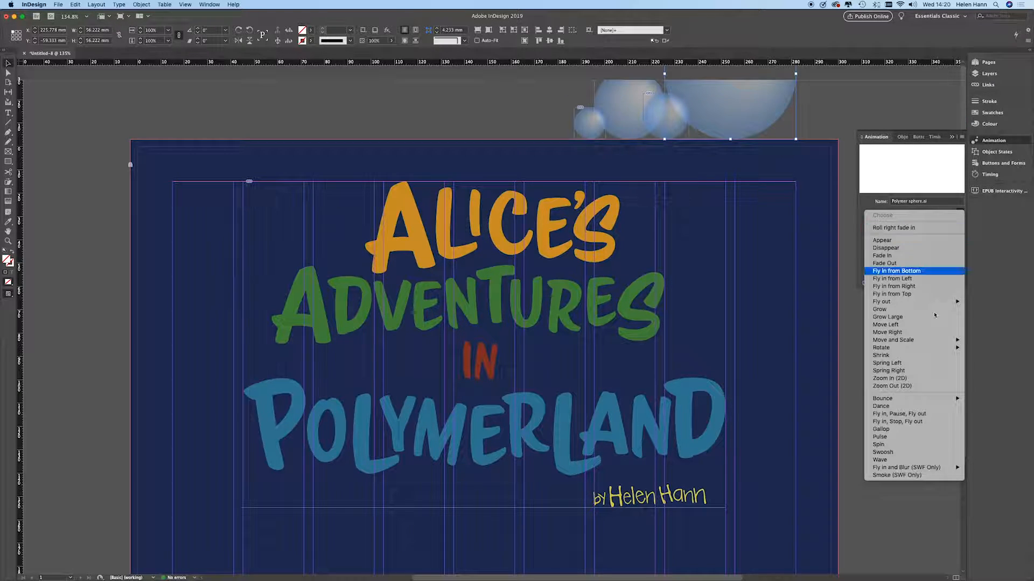
mouse_move(920, 400)
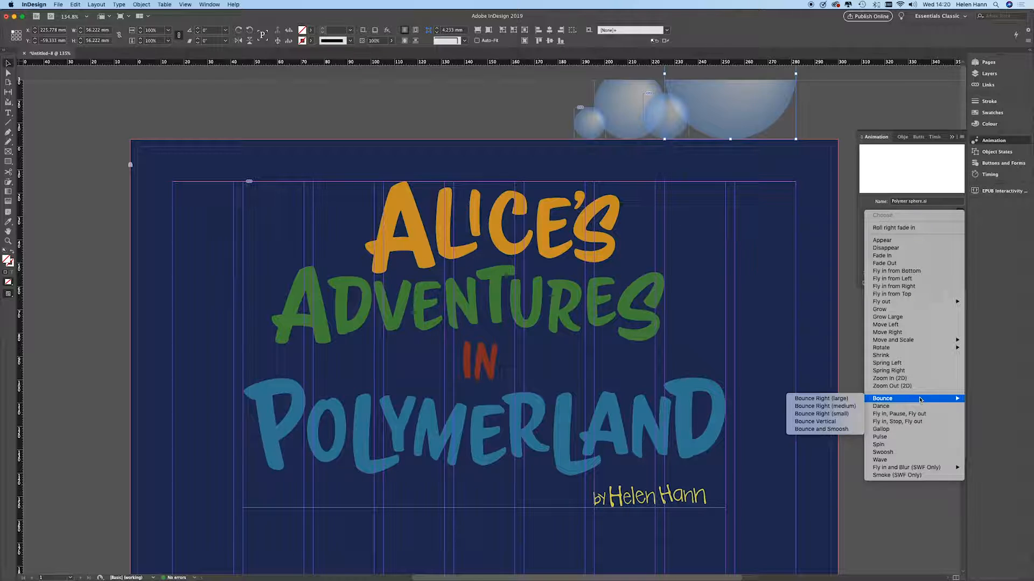
left_click(833, 423)
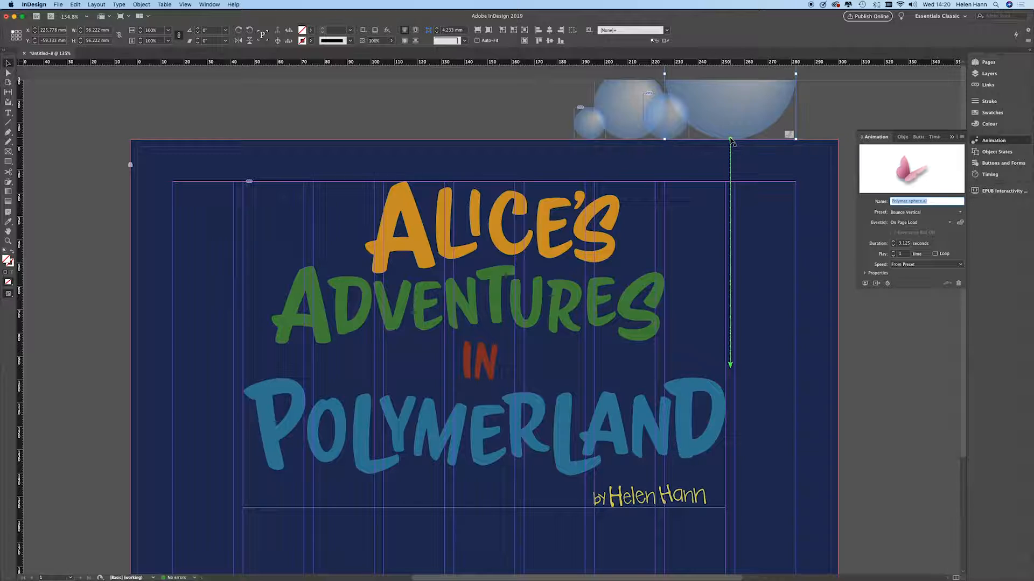
Try to select the end of the large sphere's motion path, including with the Direct Selection tool.
left_click(731, 370)
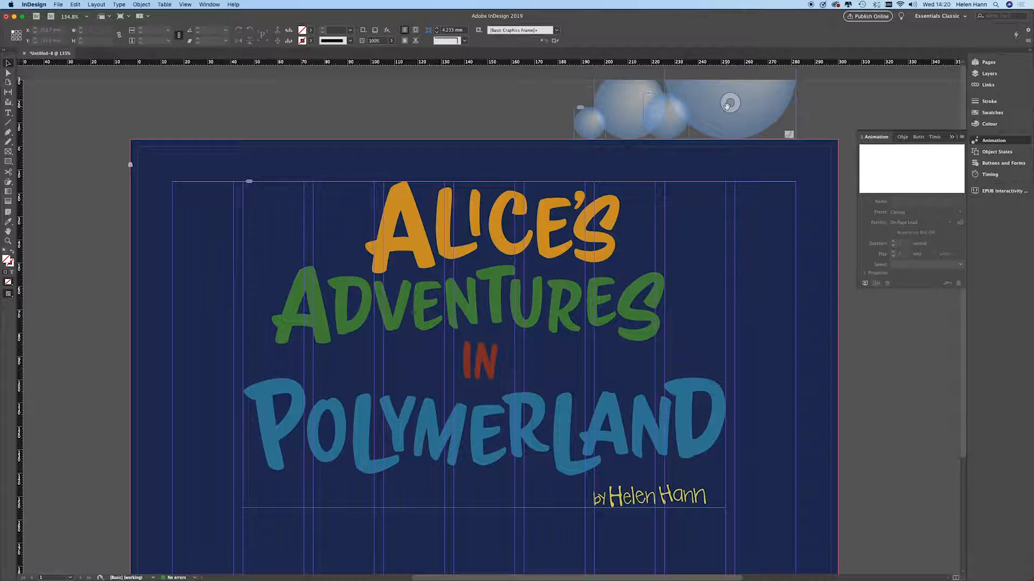
left_click(728, 104)
left_click(6, 73)
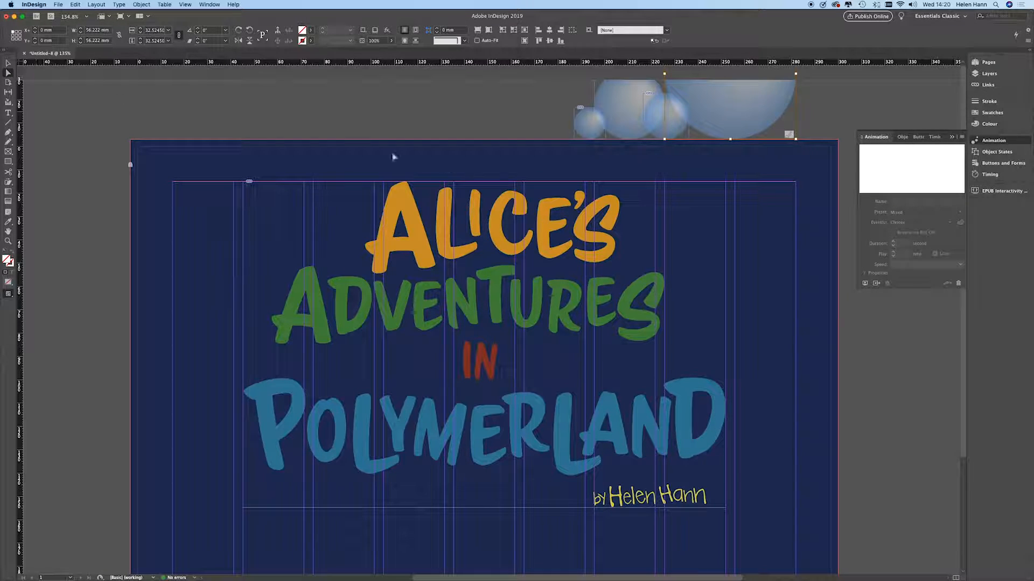
left_click(8, 63)
left_click(730, 103)
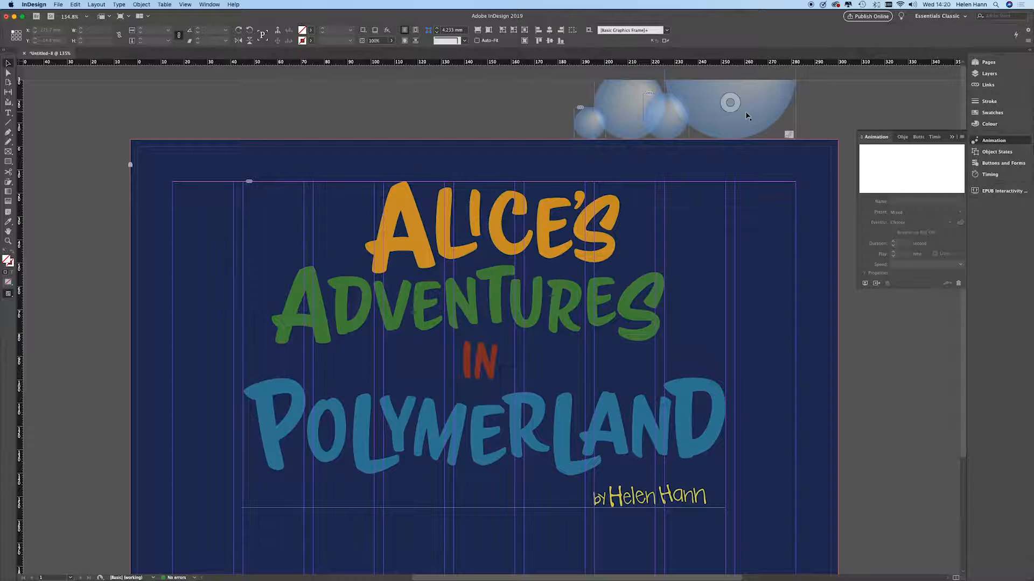
left_click(8, 73)
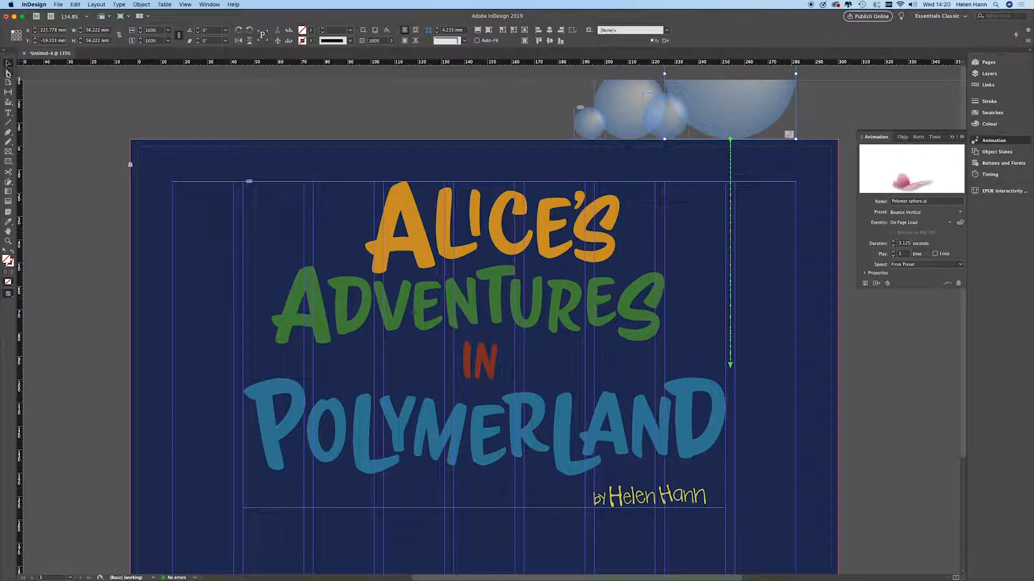
left_click(731, 368)
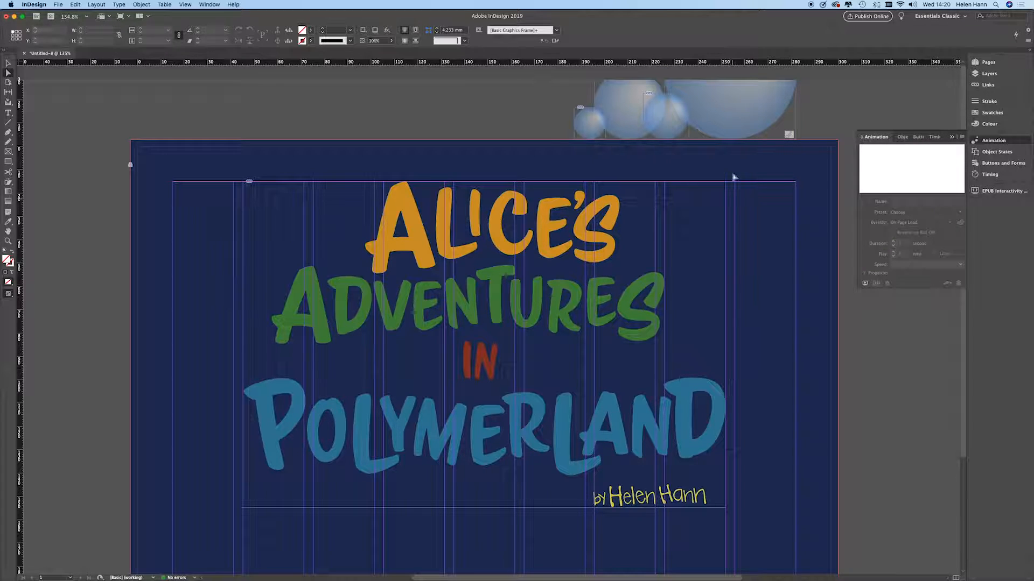
left_click(733, 134)
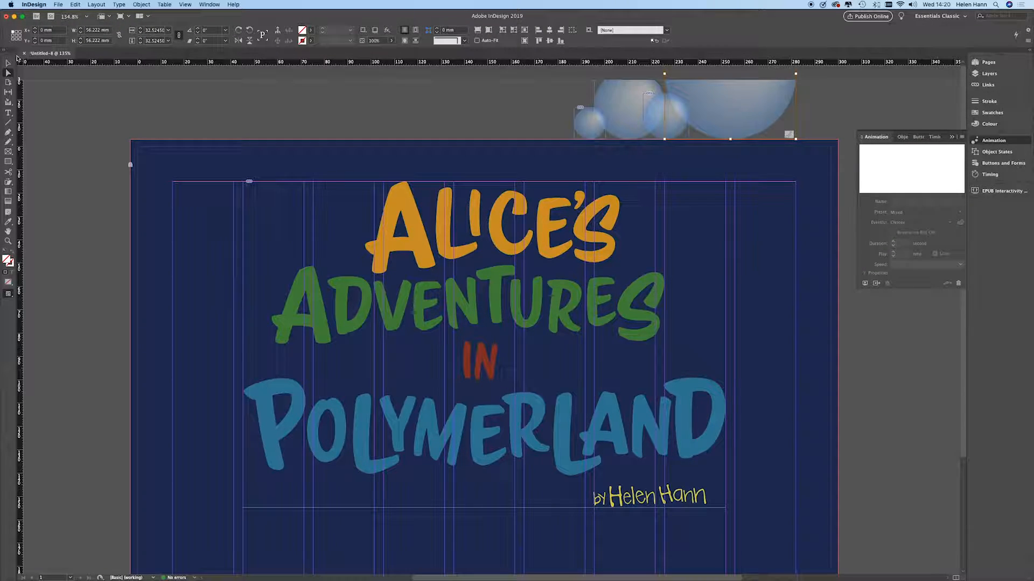
left_click(6, 64)
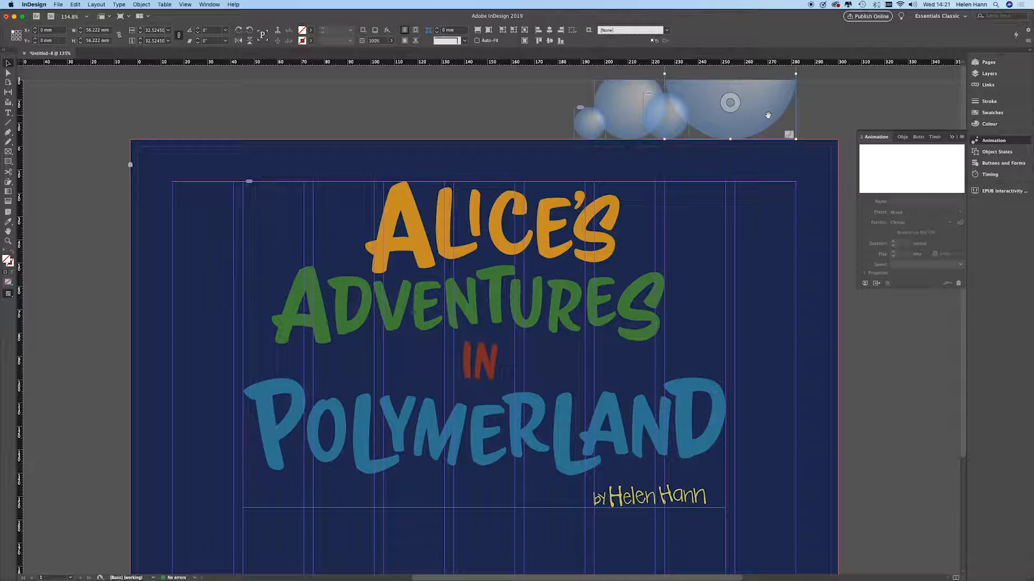
Extend the large sphere's motion path straight down to the page's bottom margin, making it about 198 mm long.
left_click(730, 102)
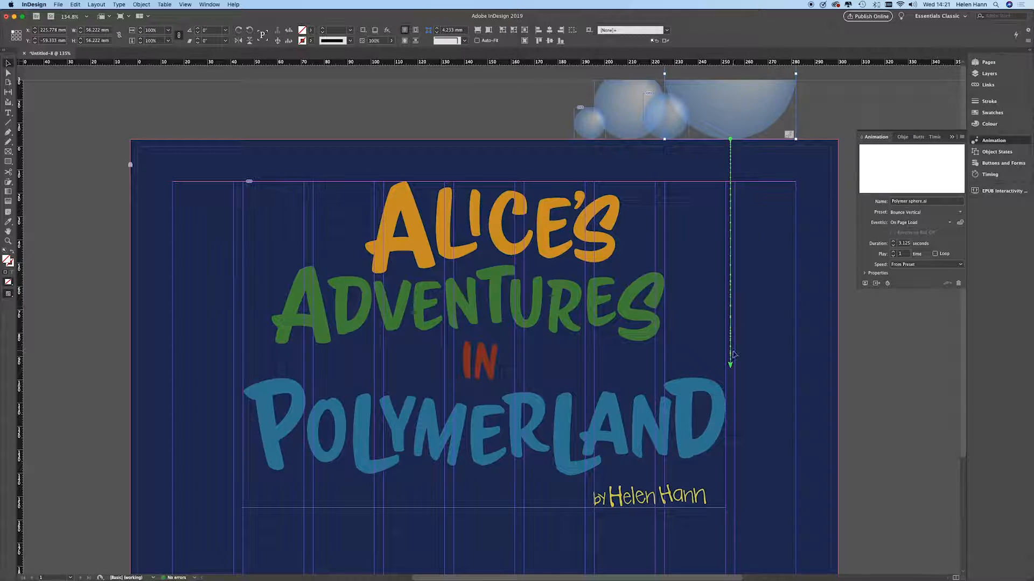
left_click(731, 366)
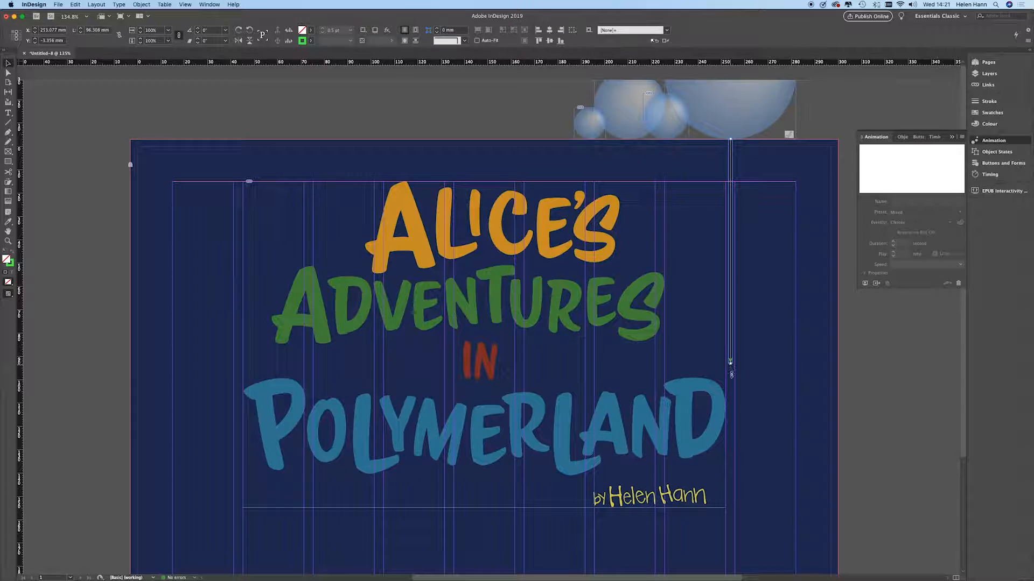
left_click_drag(731, 365, 730, 554)
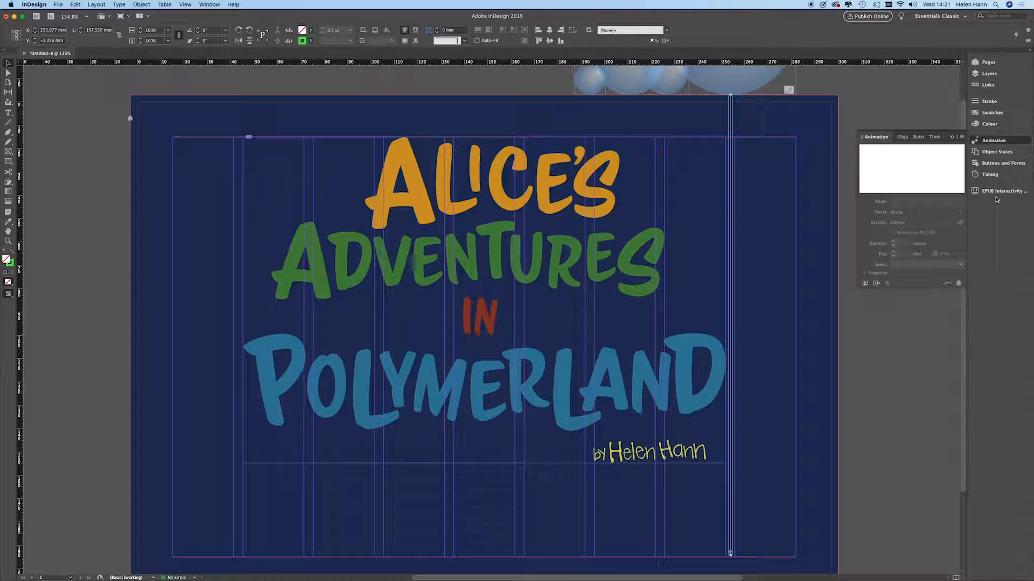
Play the large sphere's bounce in the EPUB Interactivity Preview and close the preview.
left_click(998, 191)
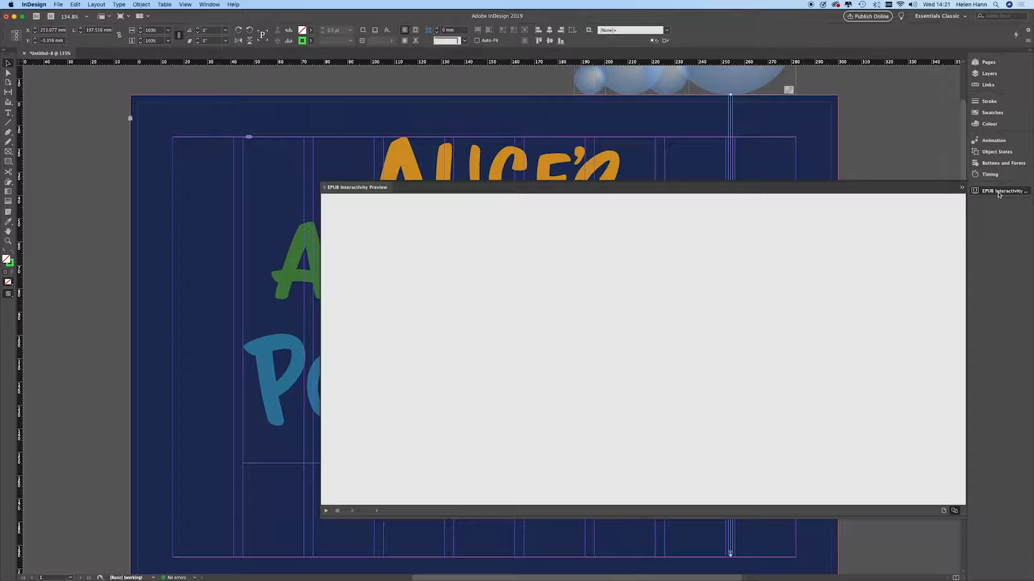
left_click(325, 511)
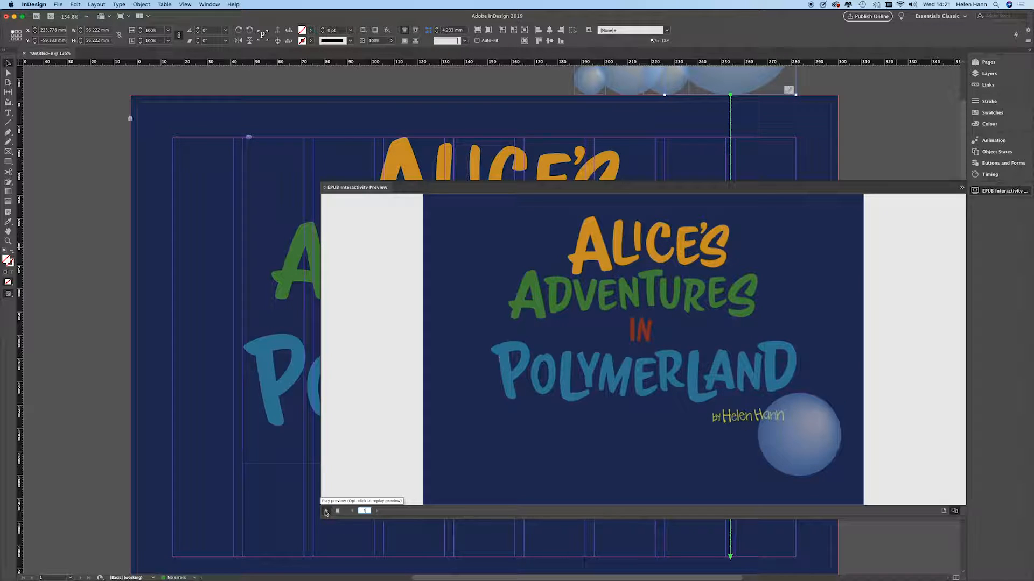
left_click(340, 190)
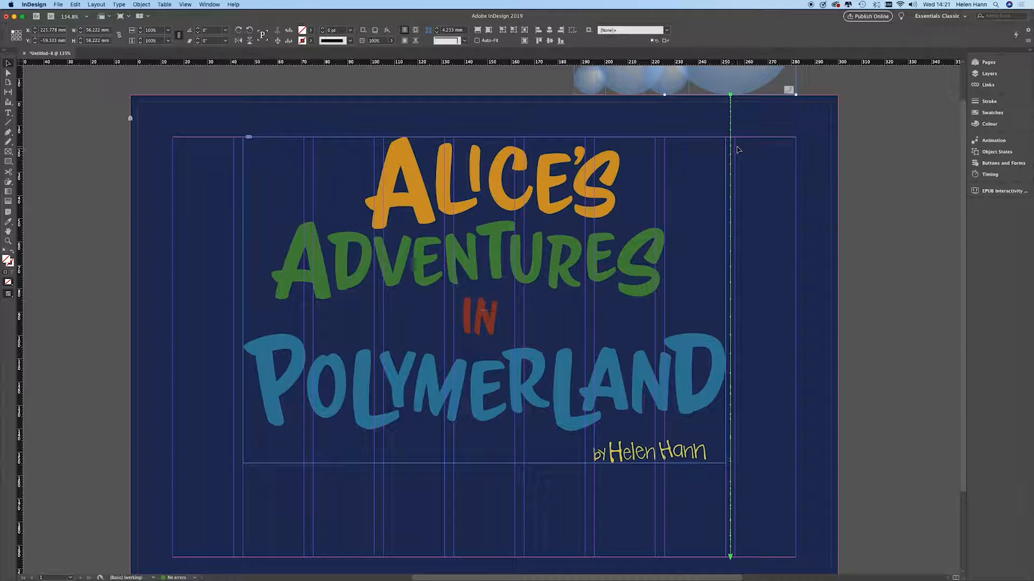
Apply the Bounce Vertical animation preset to the small sphere Polymer sphere4.ai beside the large sphere.
scroll(832, 109, "up", 3)
scroll(834, 111, "right", 2)
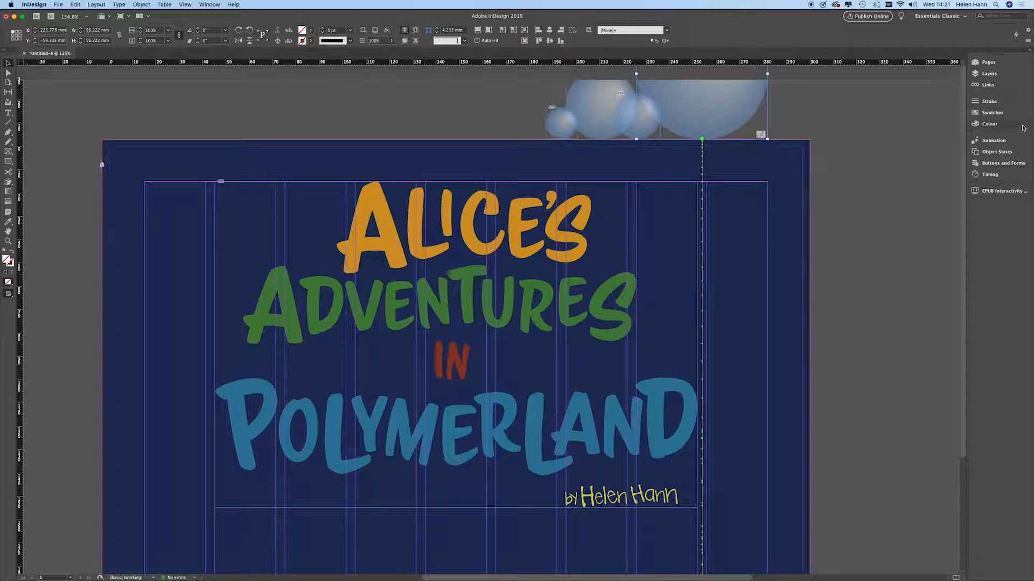
left_click(1007, 141)
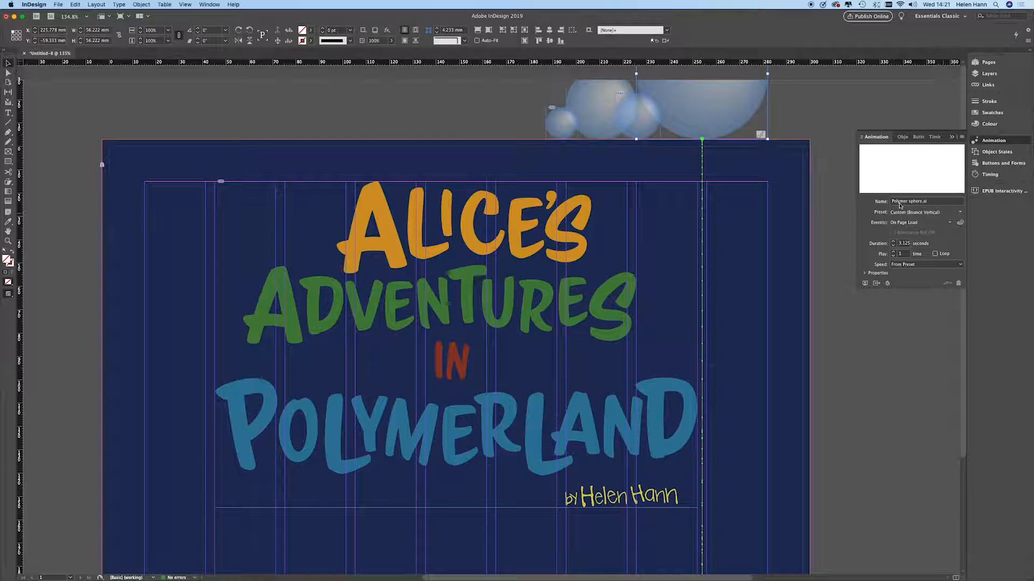
left_click(637, 116)
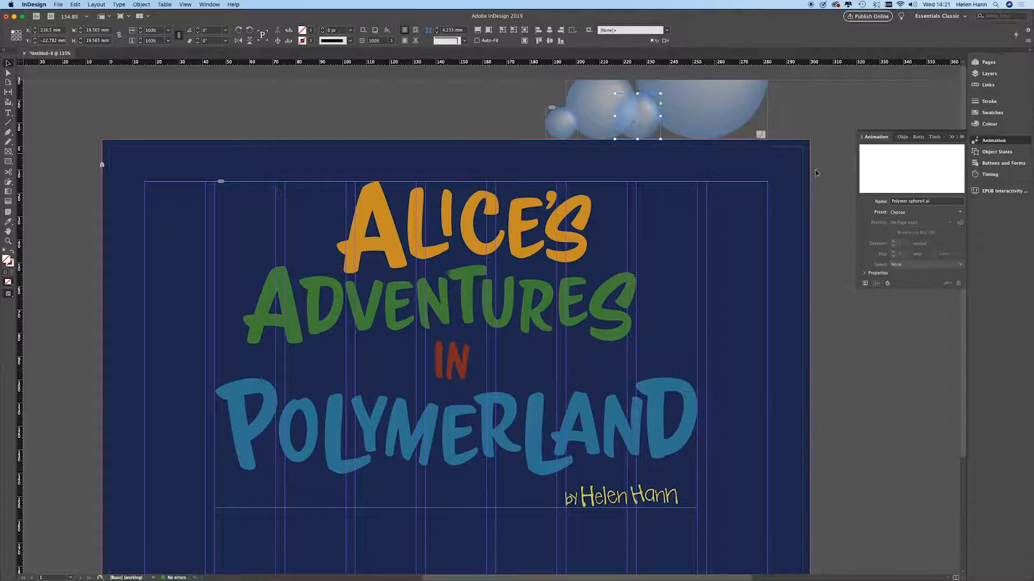
left_click(961, 218)
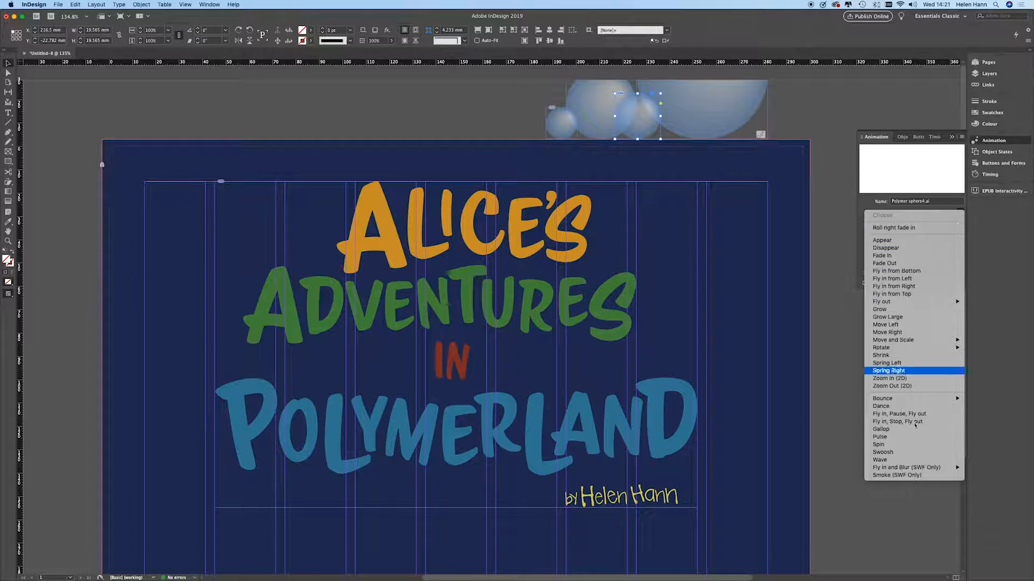
mouse_move(915, 400)
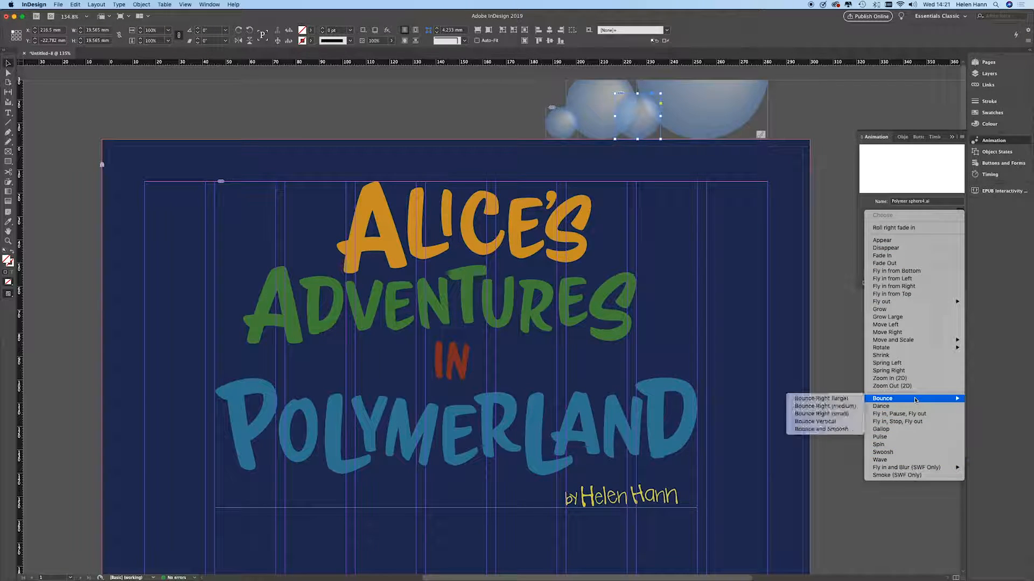
left_click(816, 422)
Lengthen the motion path of Polymer sphere4.ai straight down to the bottom margin, to about 198 mm.
left_click(641, 369)
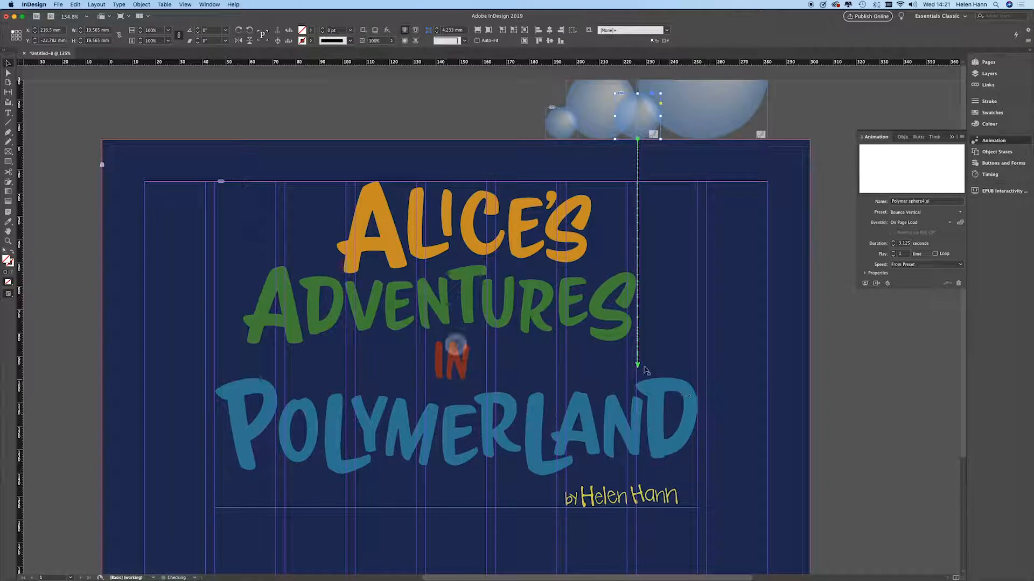
left_click(636, 131)
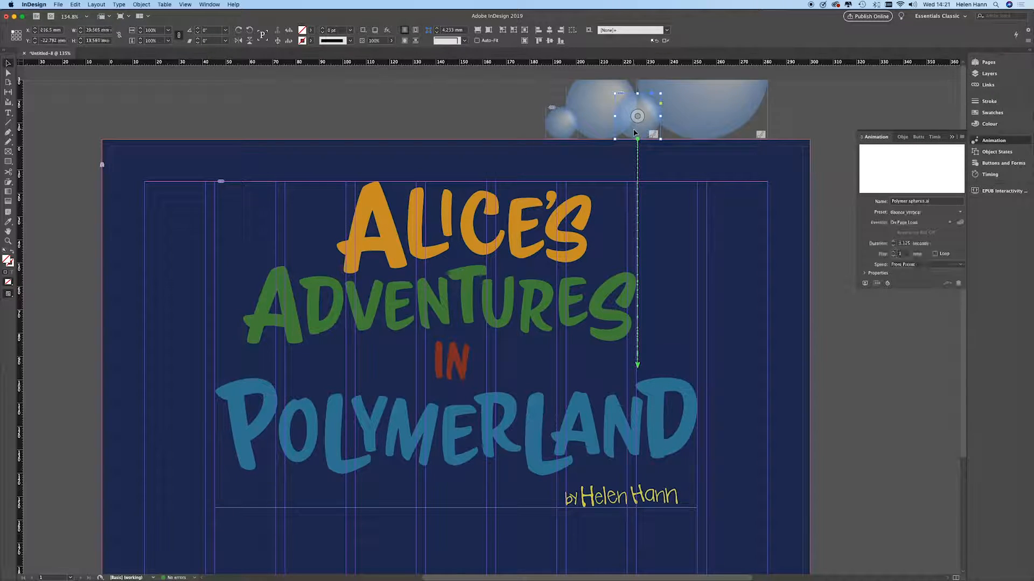
left_click(638, 366)
left_click_drag(637, 364, 638, 539)
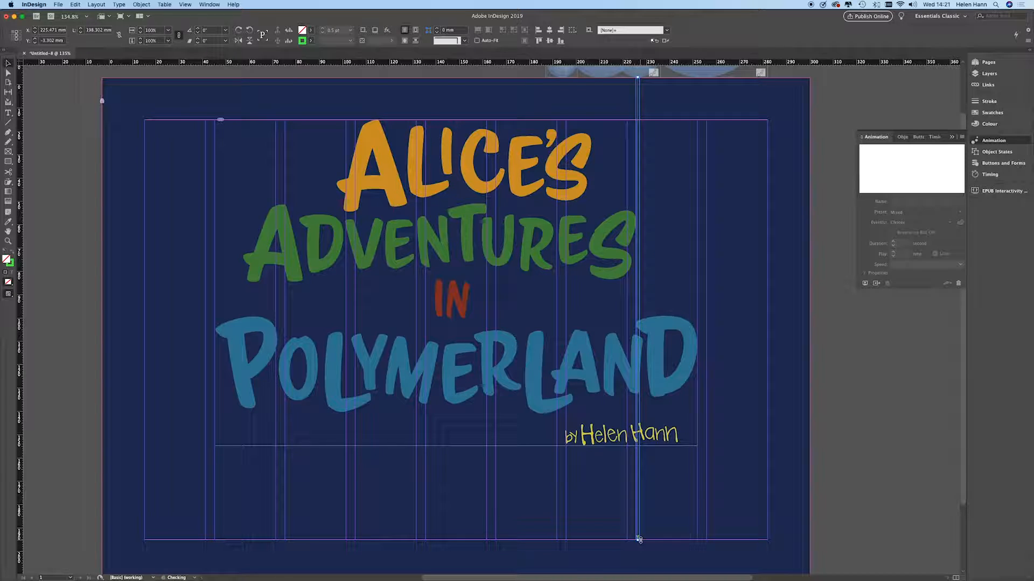
Give Polymer sphere2.ai a Bounce Vertical animation and extend its motion path down to the bottom margin, about 198 mm long.
left_click(593, 76)
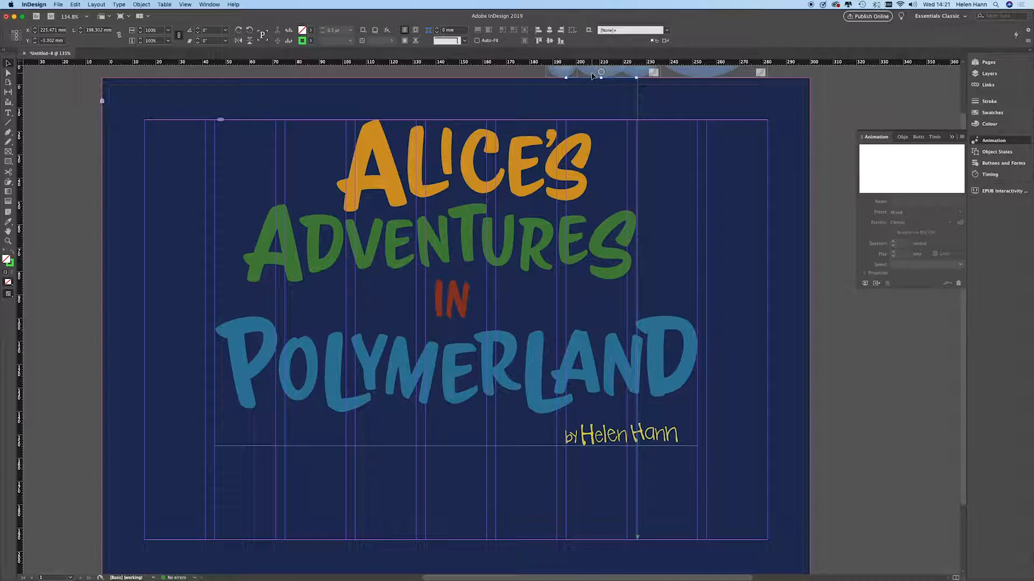
left_click(959, 216)
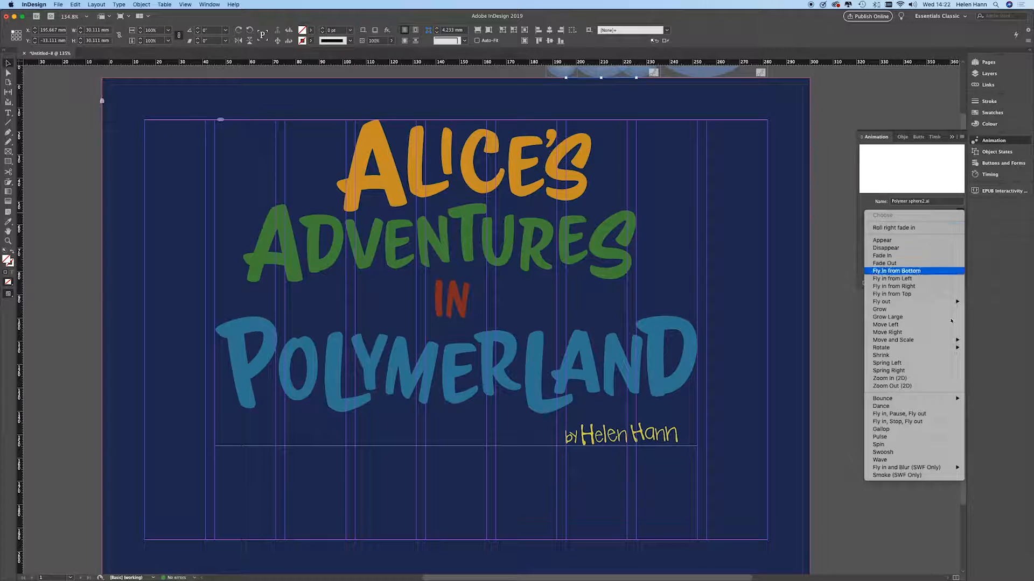
mouse_move(921, 401)
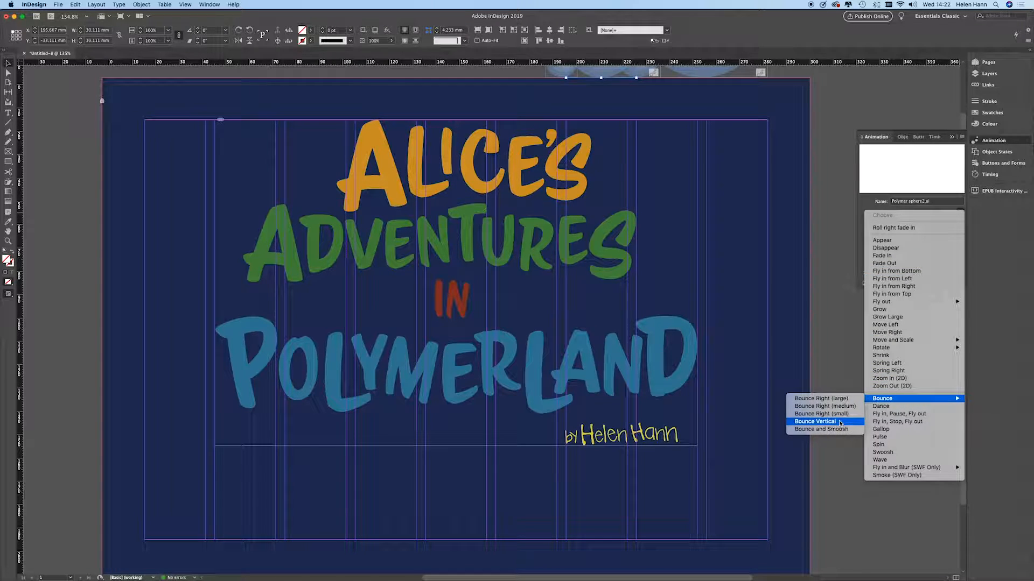
left_click(815, 422)
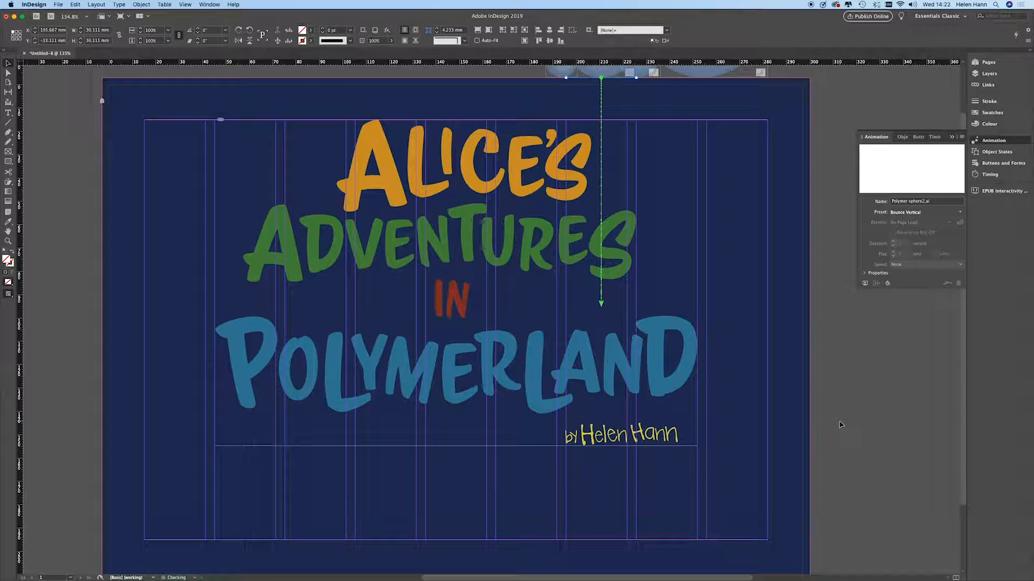
left_click(601, 303)
left_click_drag(601, 303, 602, 538)
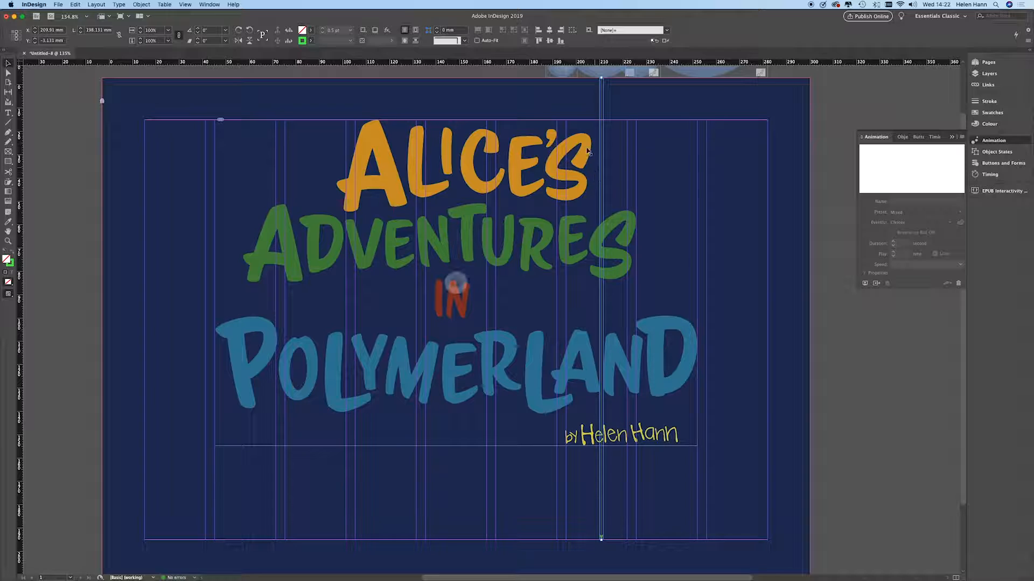
Give Polymer sphere3.ai a Bounce Vertical animation and extend its motion path straight down to the bottom margin, about 198 mm long.
left_click(560, 75)
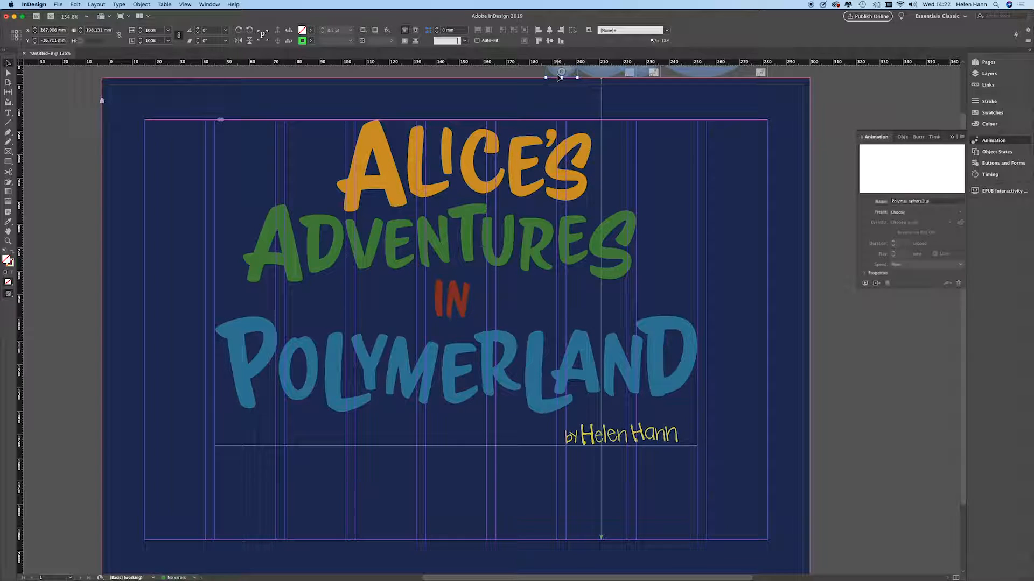
left_click(959, 213)
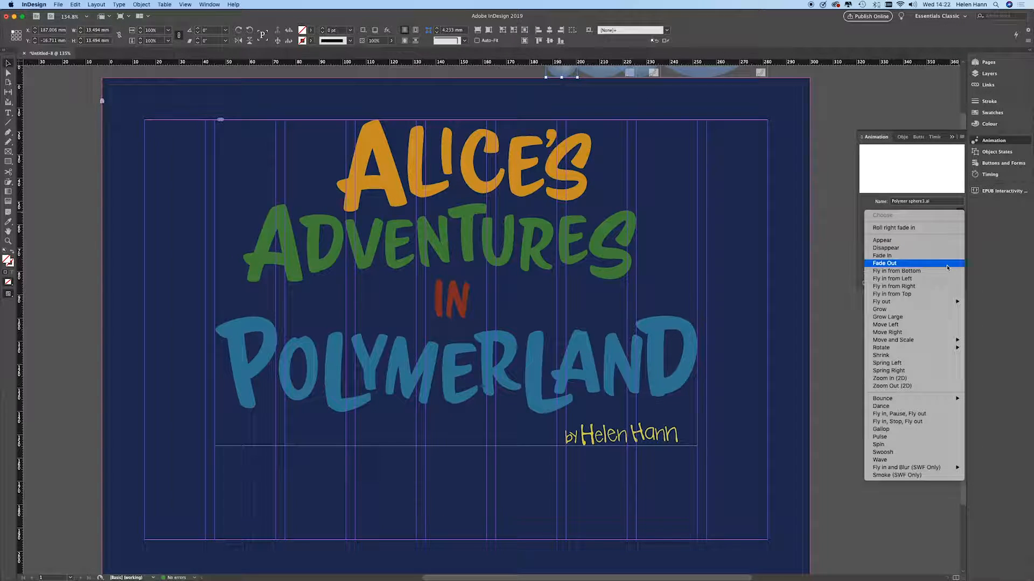
mouse_move(923, 398)
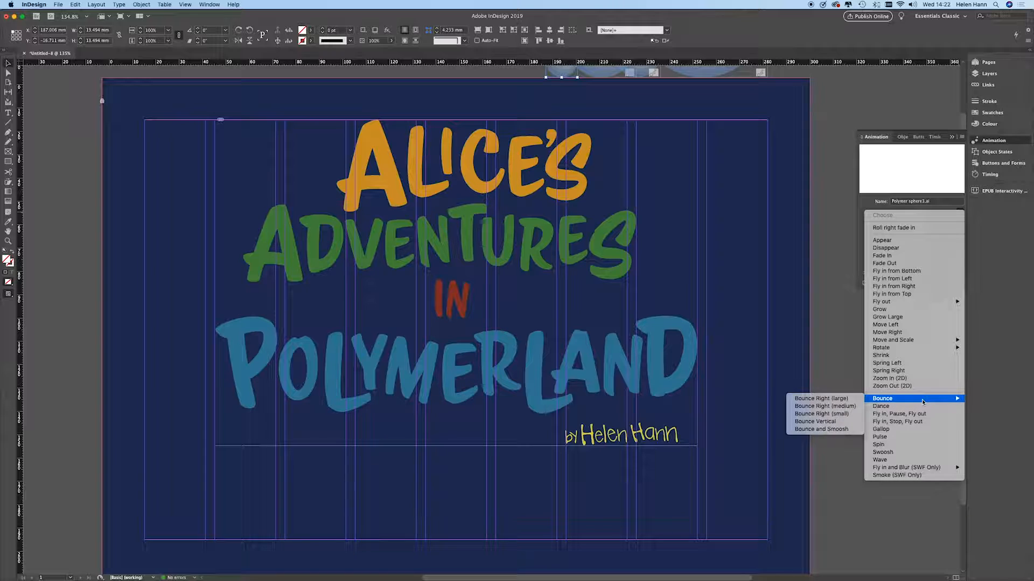
left_click(829, 422)
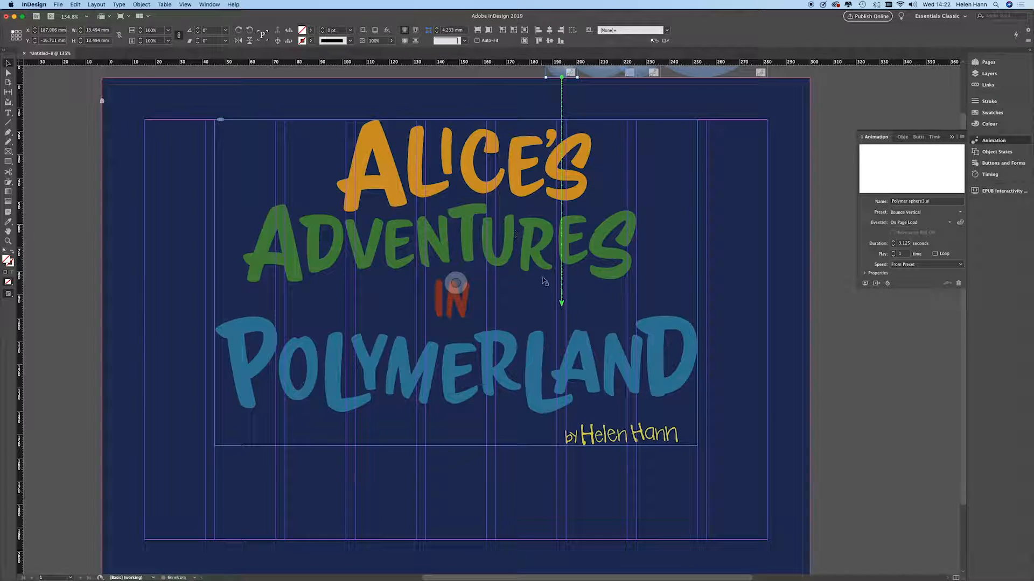
left_click(562, 302)
left_click_drag(562, 302, 562, 537)
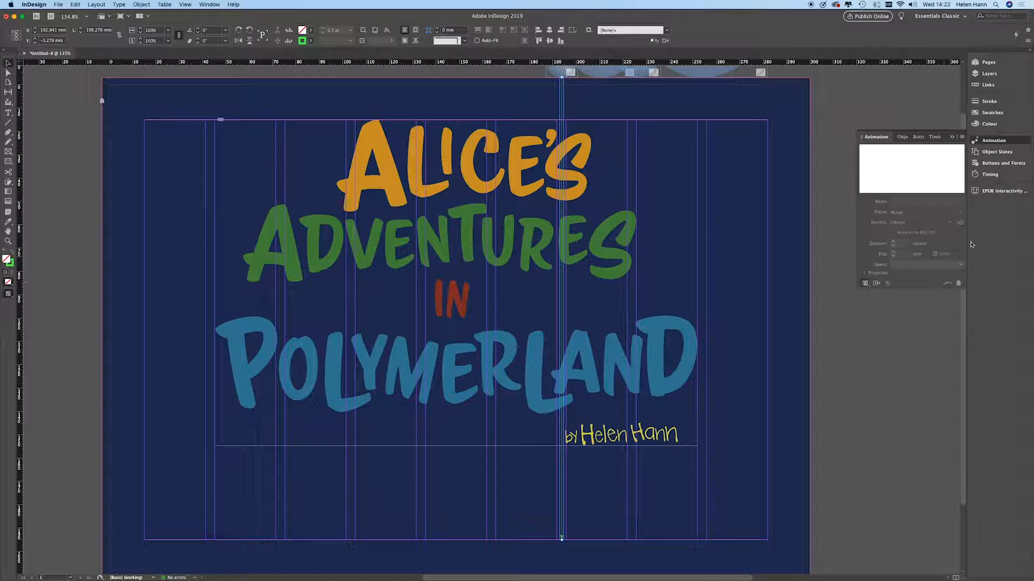
Play the bounces of all four spheres in the EPUB Interactivity Preview and close the preview.
left_click(993, 191)
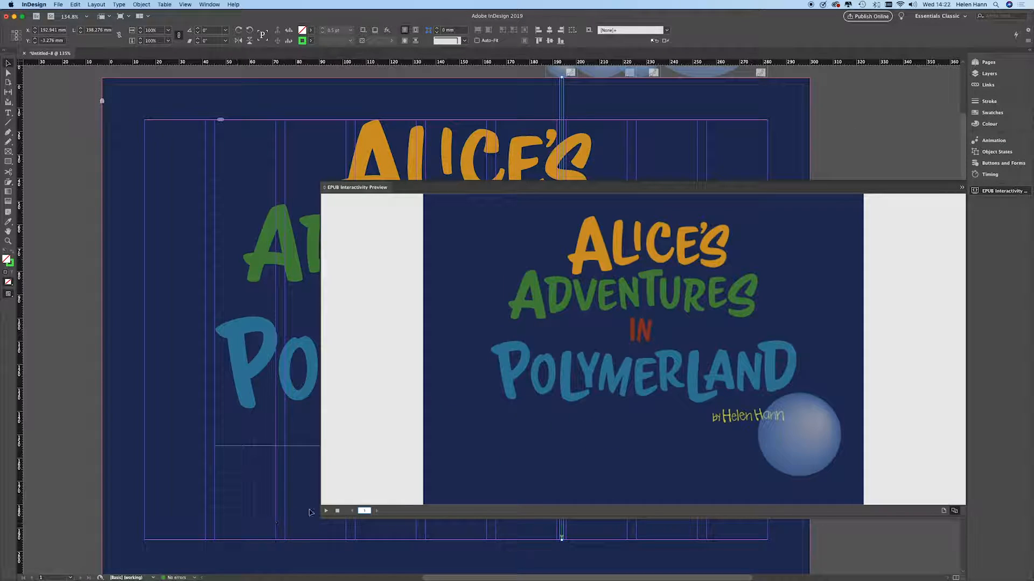
left_click(326, 512)
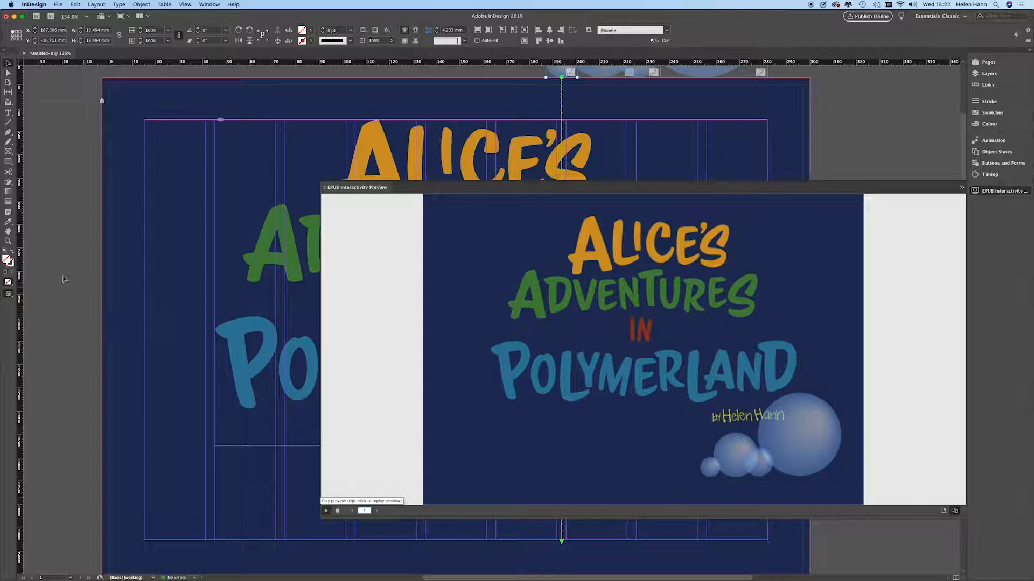
left_click(347, 191)
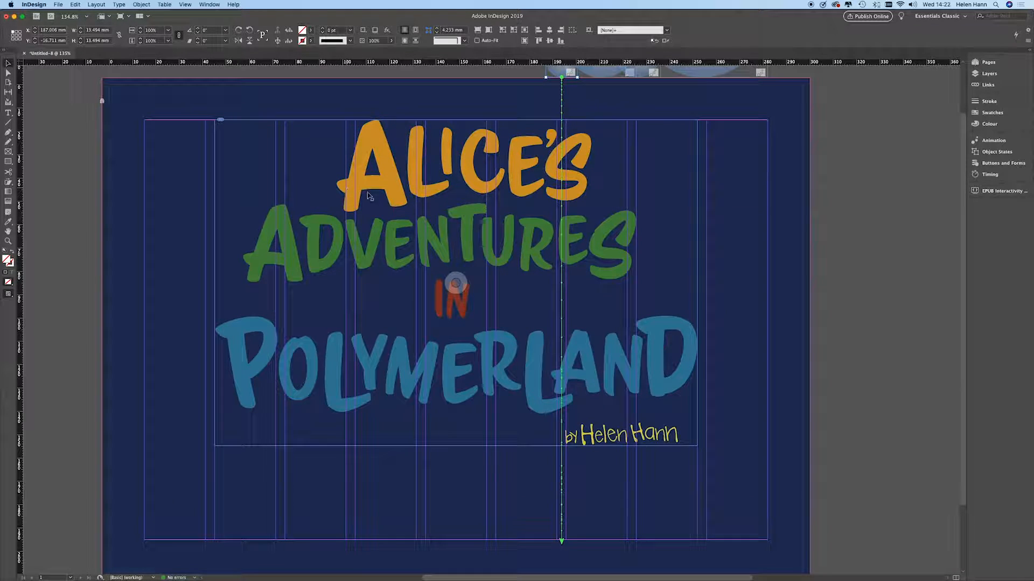
Select the four spheres above the page and link their On Page Load animations so that they play together.
scroll(742, 337, "up", 3)
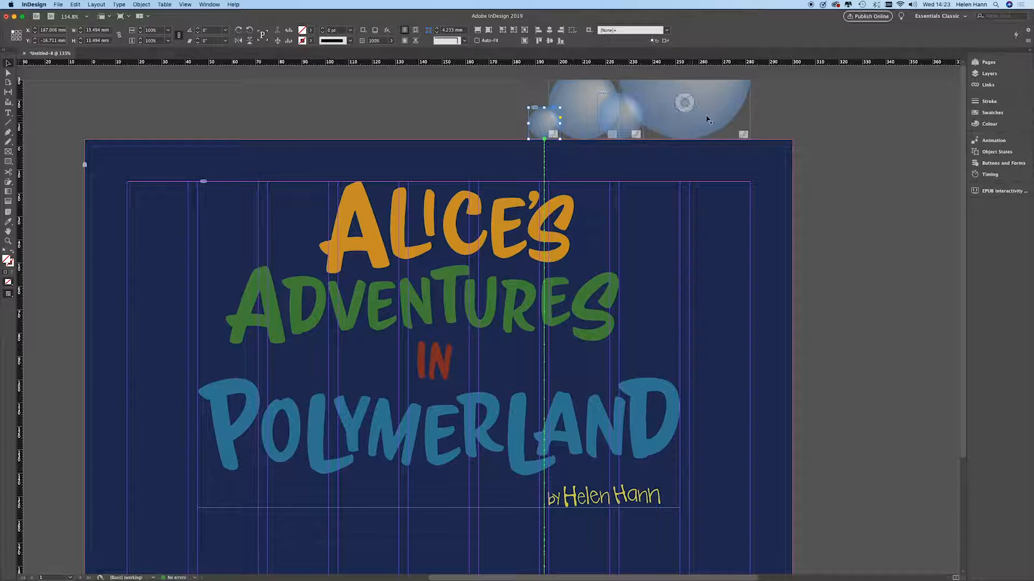
left_click(581, 127)
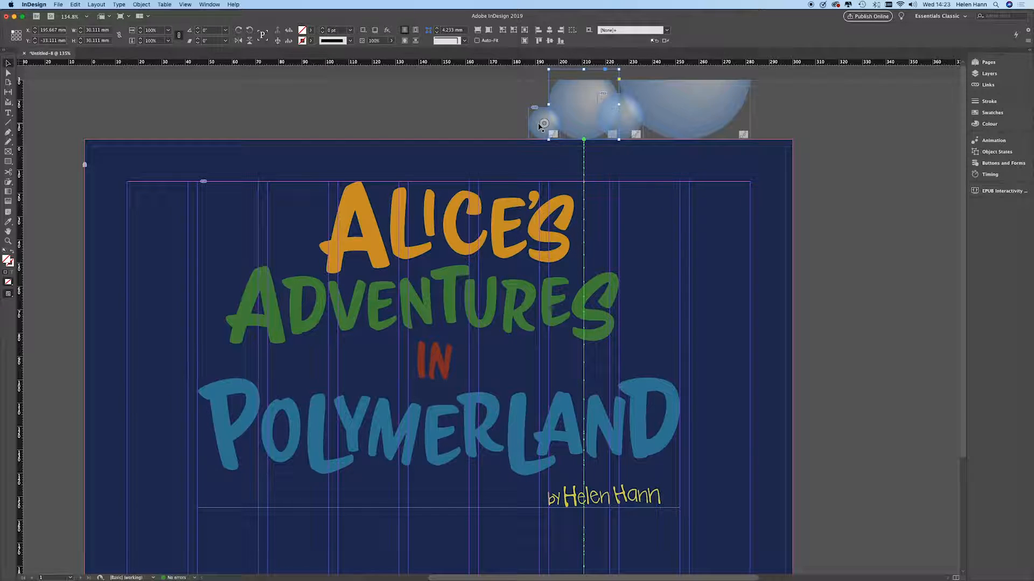
left_click(540, 125)
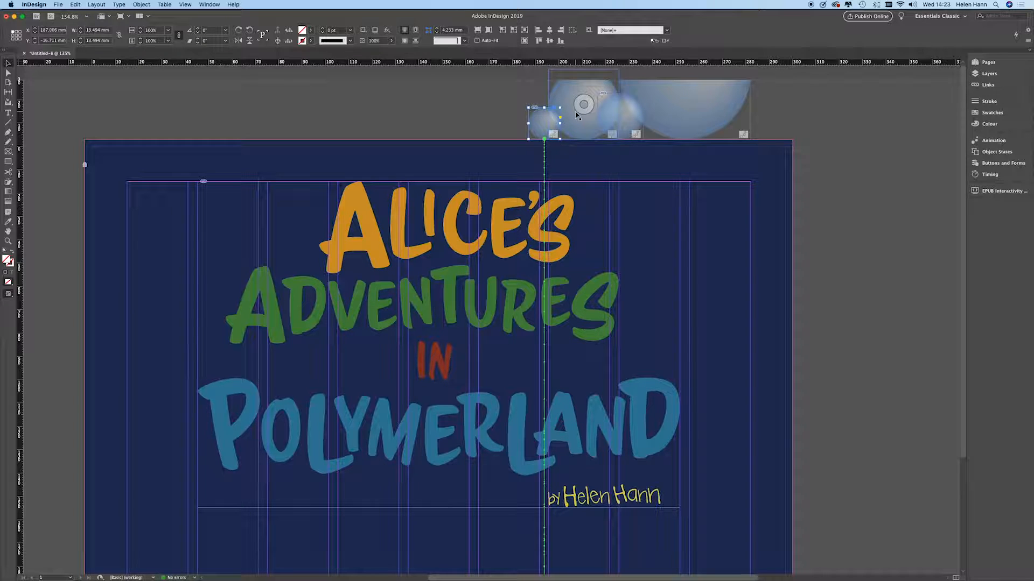
left_click(628, 121, "shift")
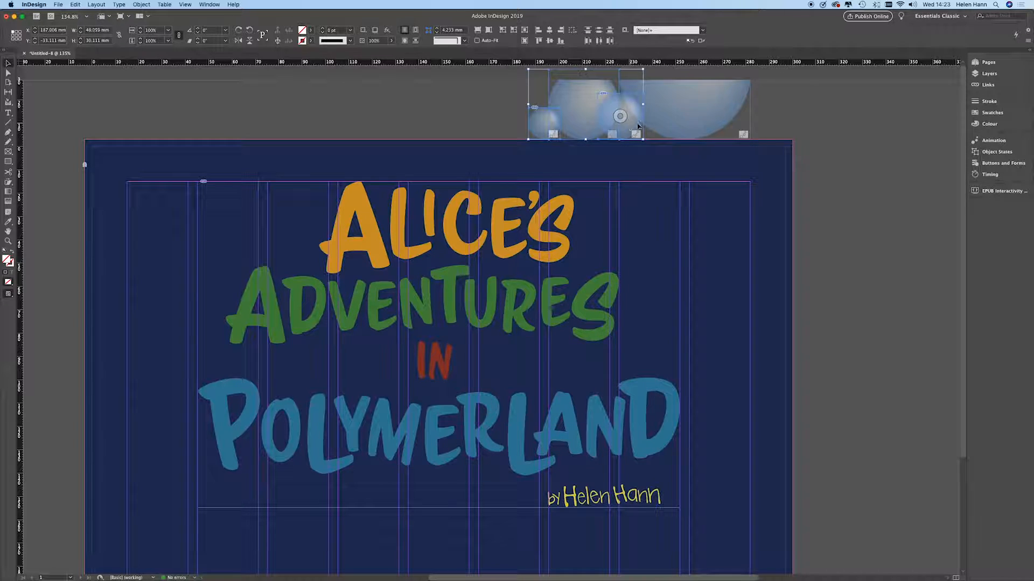
left_click(687, 126, "shift")
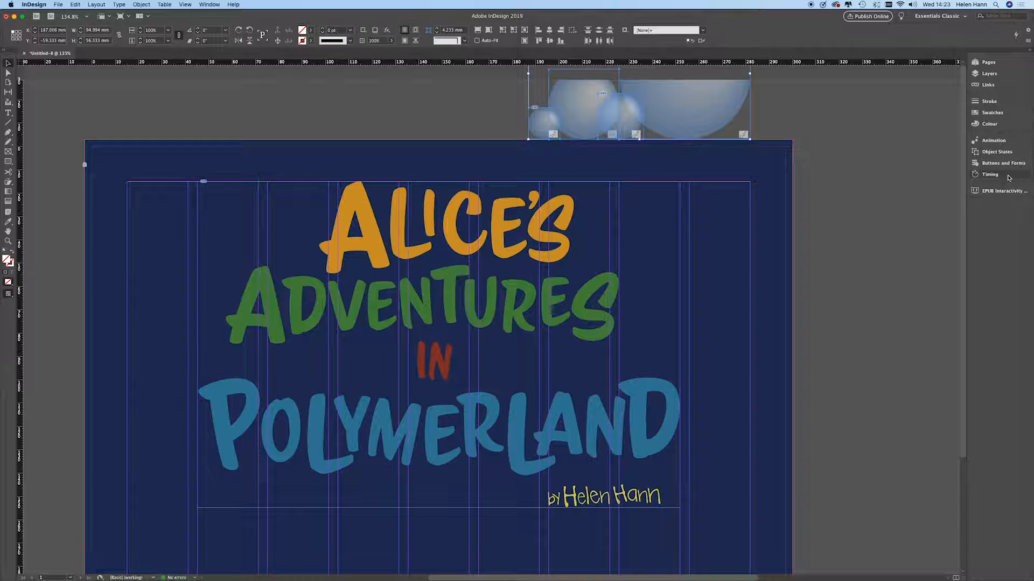
left_click(991, 174)
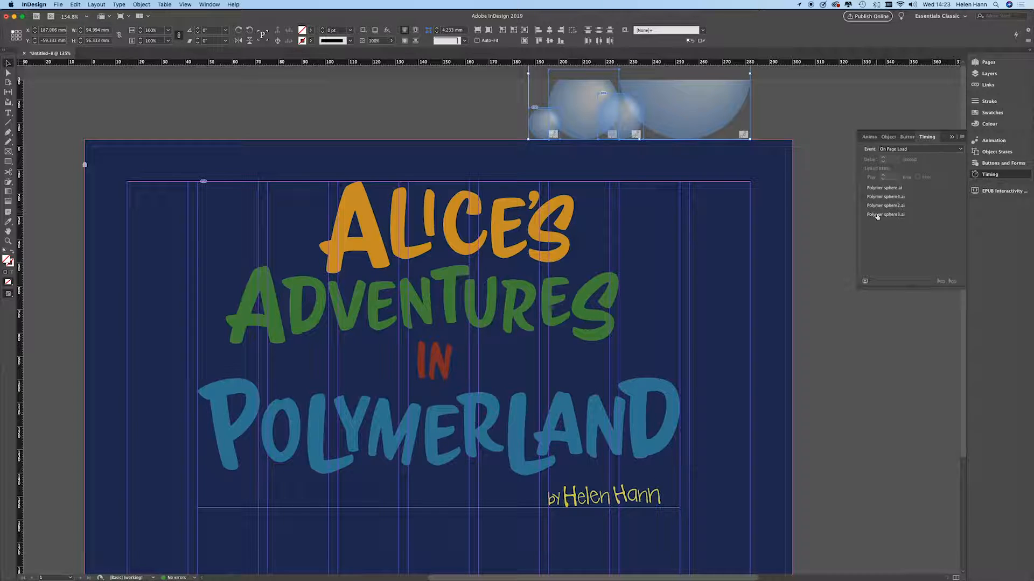
left_click(877, 189)
left_click(878, 197, "shift")
left_click(878, 206, "shift")
left_click(879, 215, "shift")
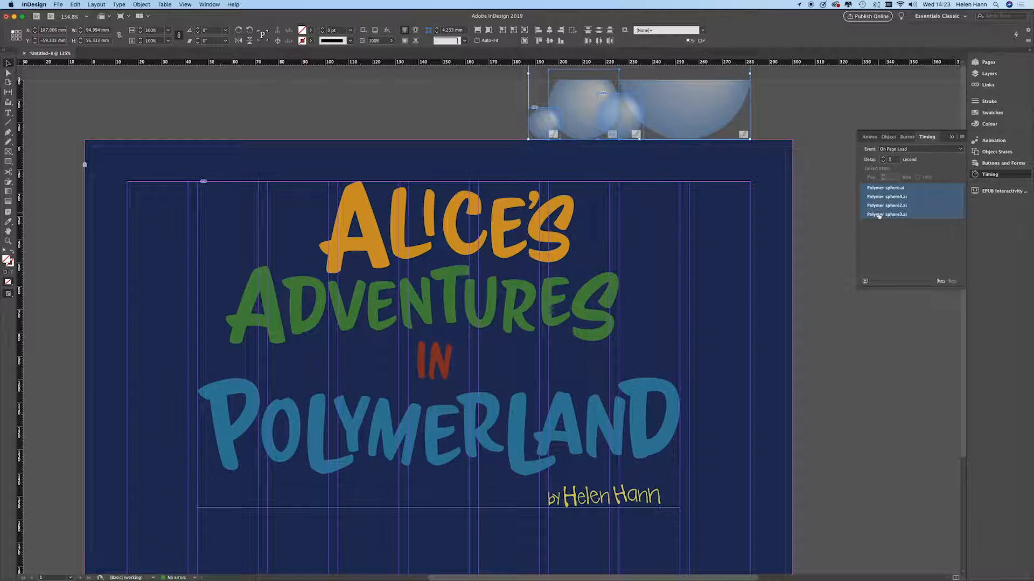
left_click(941, 282)
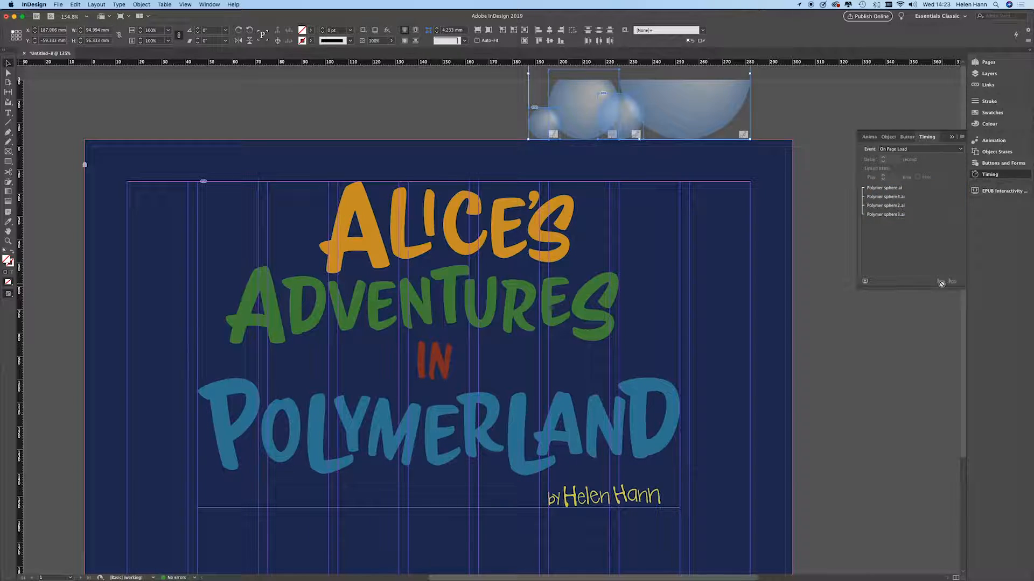
Play the linked sphere animations in the EPUB Interactivity Preview and close the preview.
left_click(978, 191)
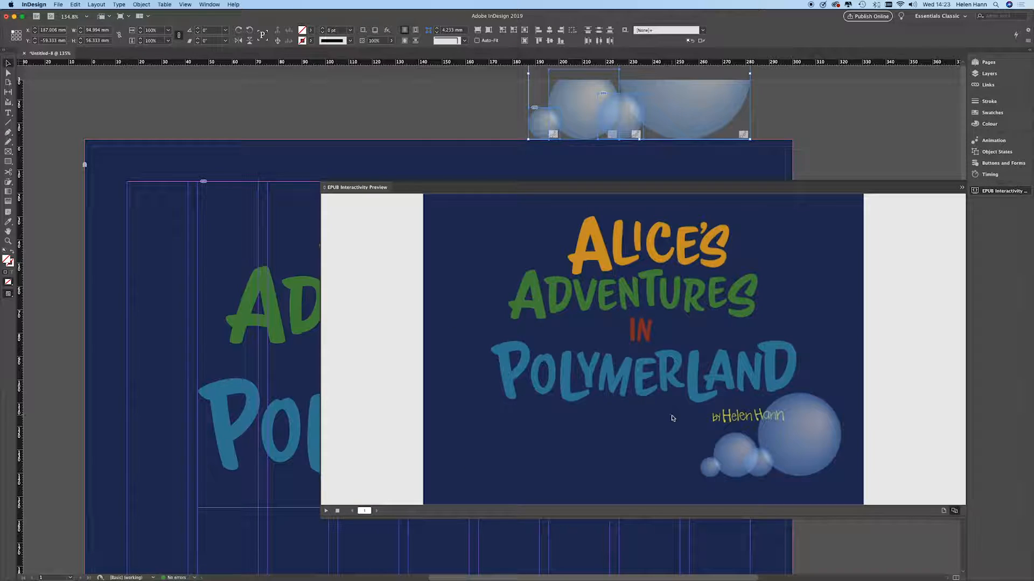
left_click(326, 511)
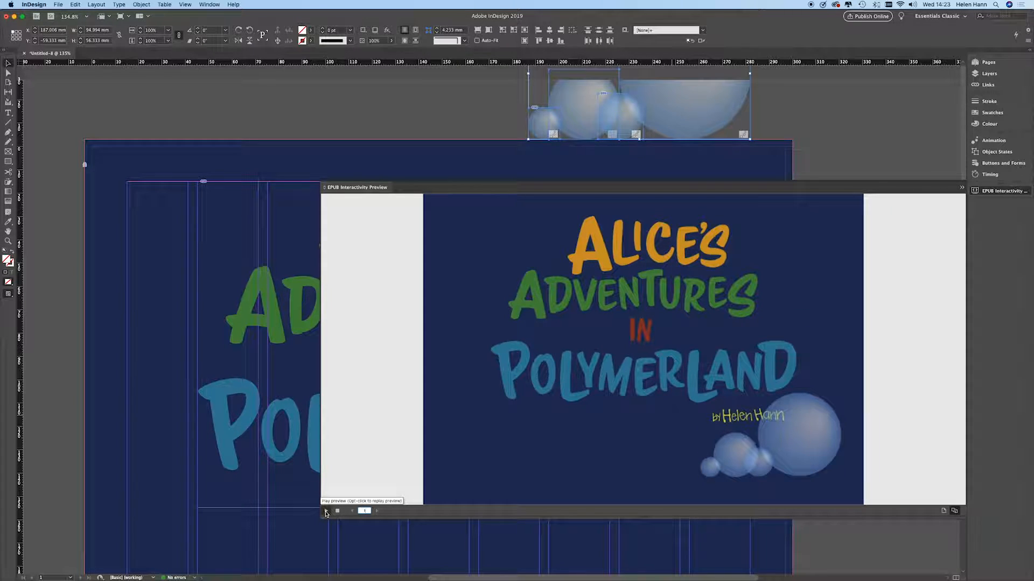
left_click(357, 190)
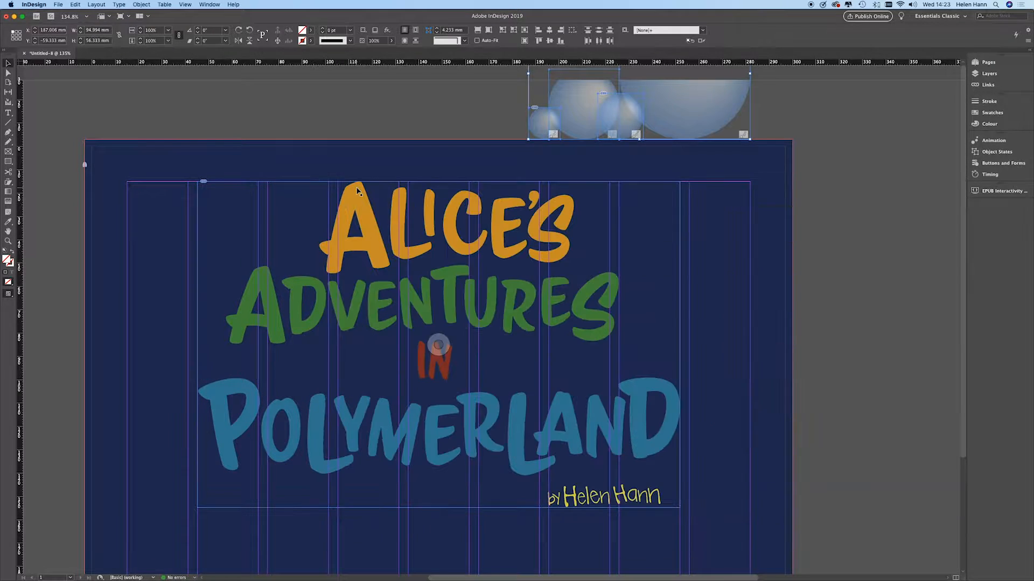
Stagger the linked bounces by giving Polymer sphere4.ai a 2-second delay and editing the delays of Polymer sphere2.ai and Polymer sphere3.ai.
left_click(1000, 176)
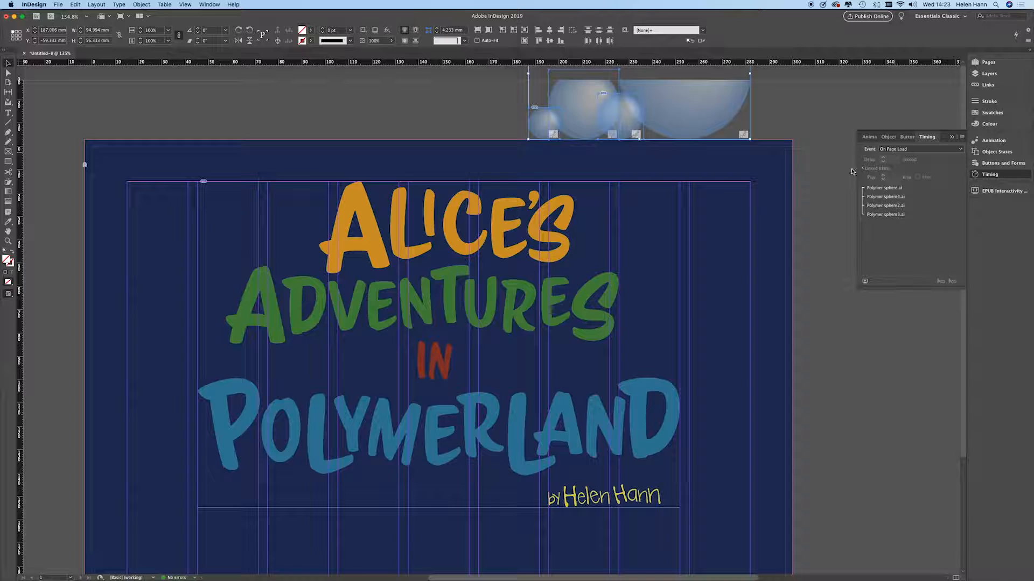
left_click(889, 190)
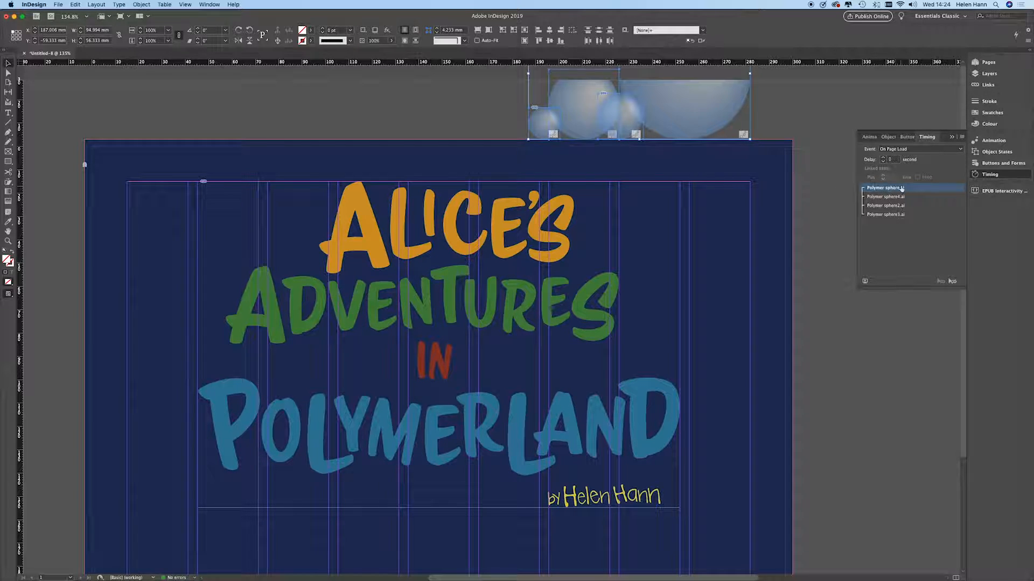
left_click(884, 197)
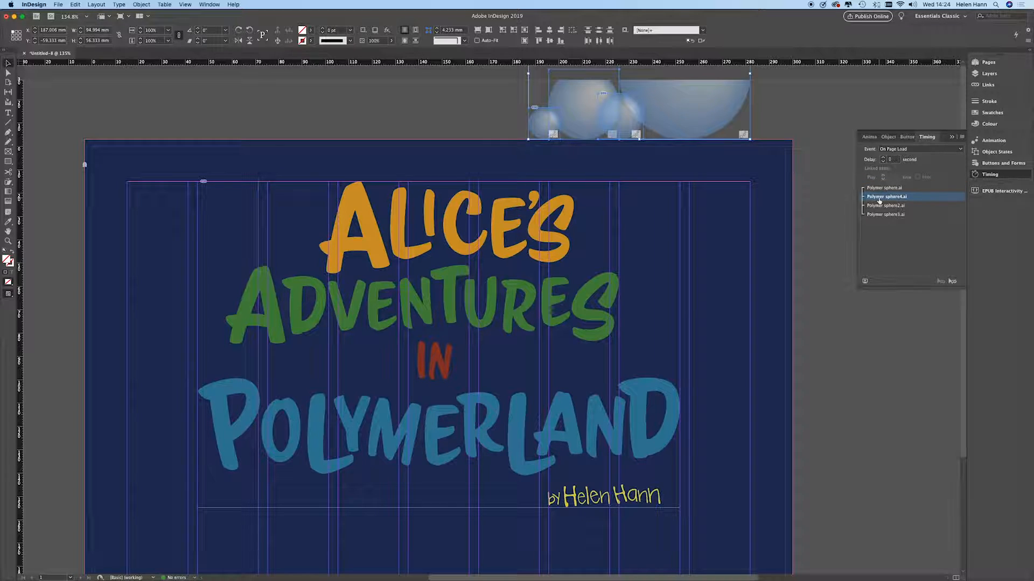
double_click(887, 160)
key("BackSpace")
type("2")
left_click(887, 207)
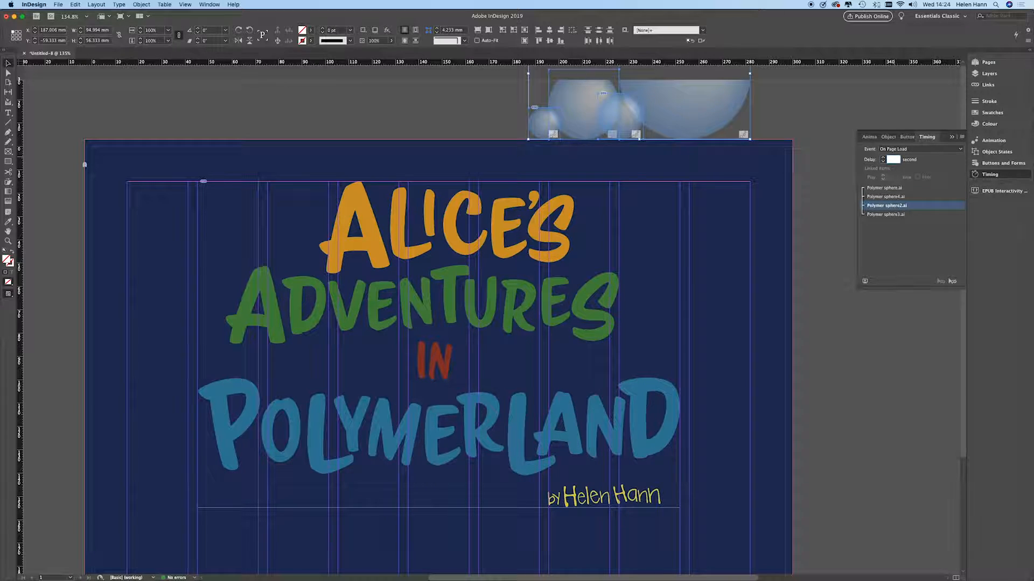
left_click(884, 216)
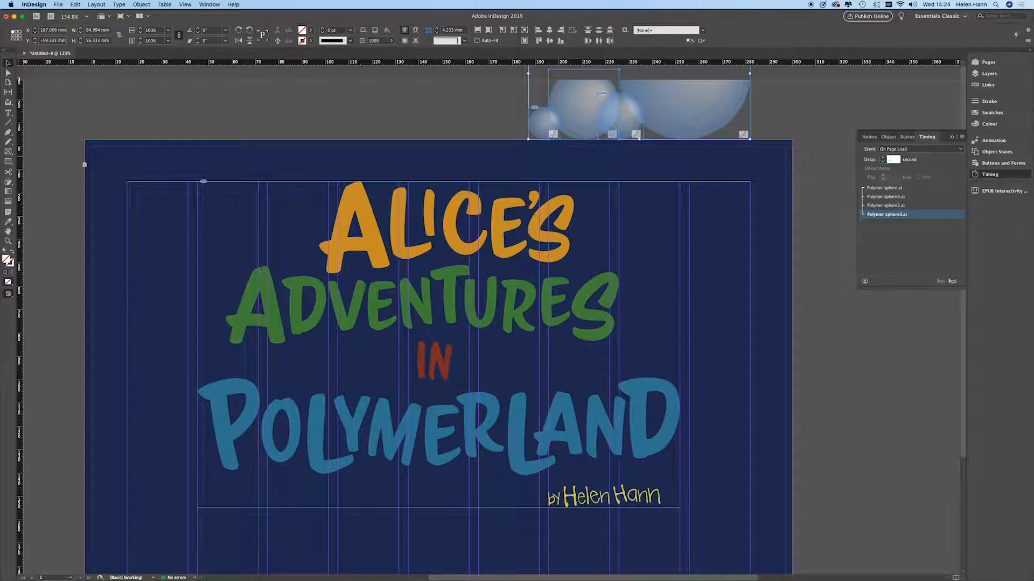
Play the delayed sphere bounces in the EPUB Interactivity Preview to check their timing, and close the preview.
left_click(1003, 191)
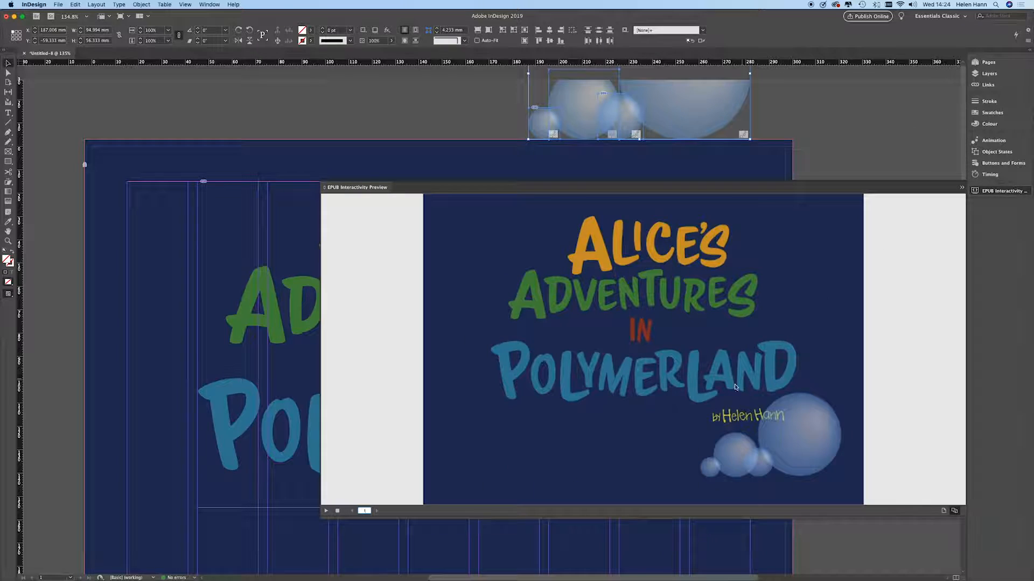
left_click(328, 512)
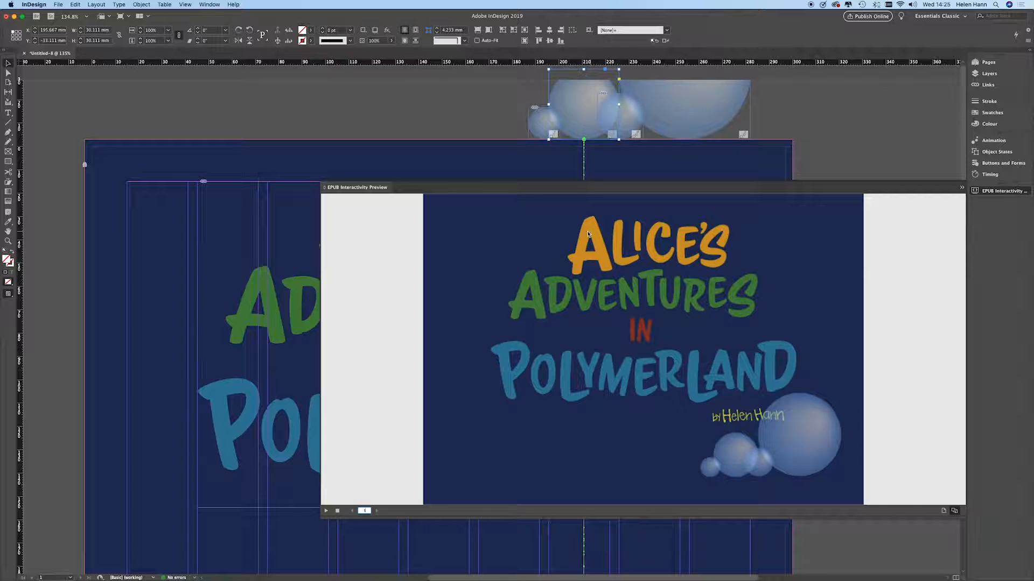
left_click(348, 190)
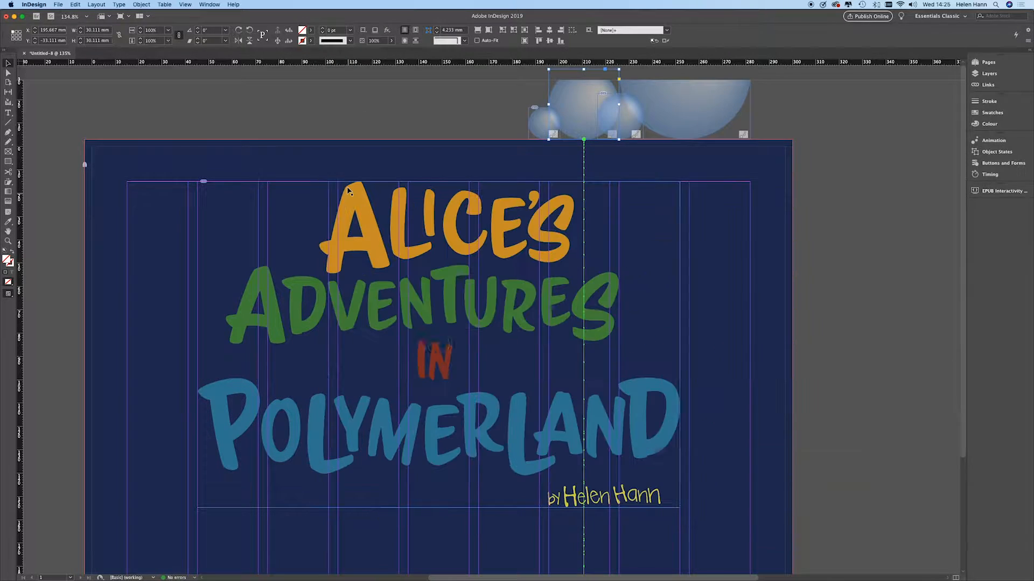
Apply the Shrink animation preset to the title artwork Polymer Adventures.ai and expand the animation's properties.
scroll(891, 335, "down", 1)
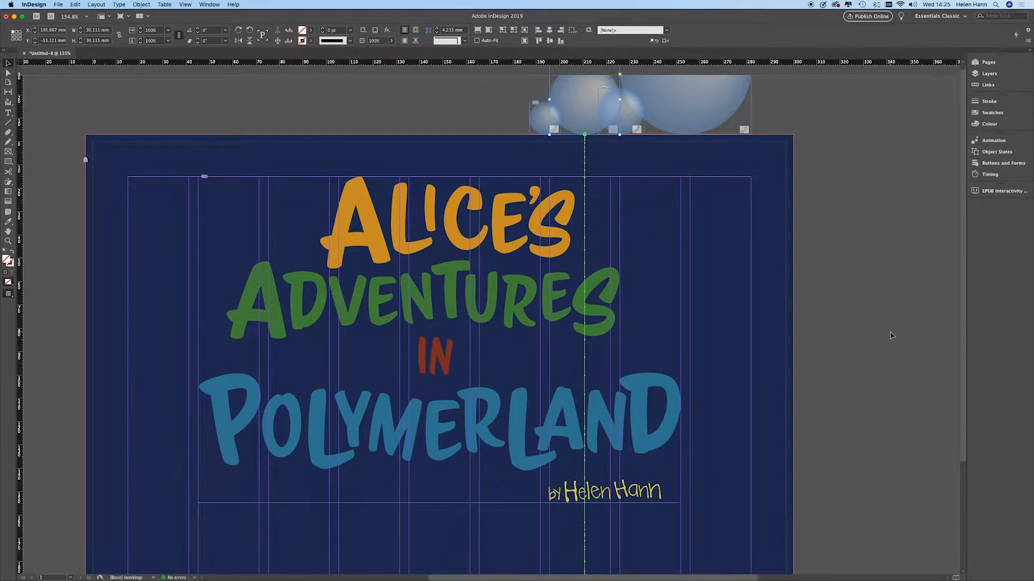
scroll(891, 335, "down", 5)
scroll(891, 335, "down", 1)
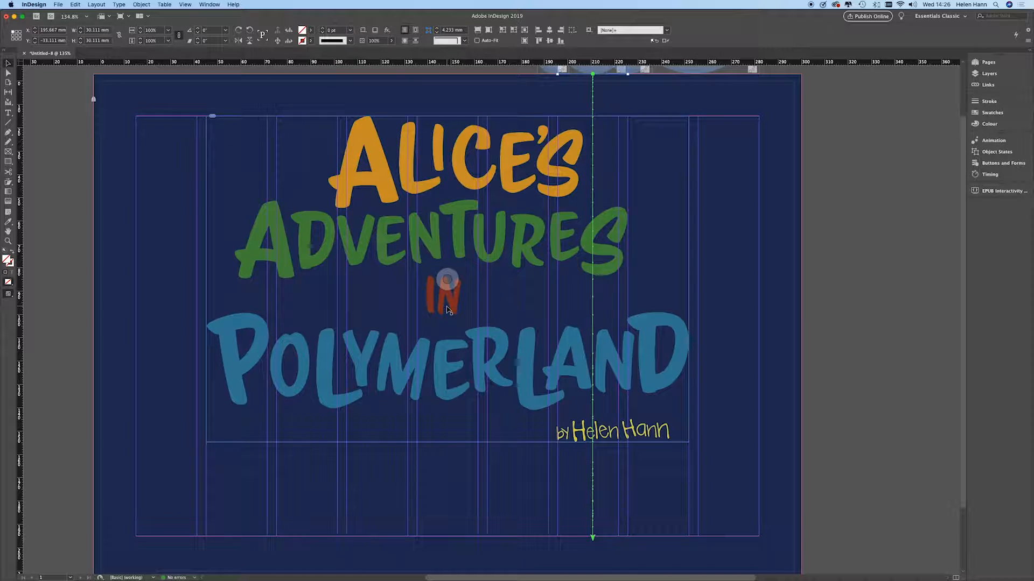
left_click(508, 220)
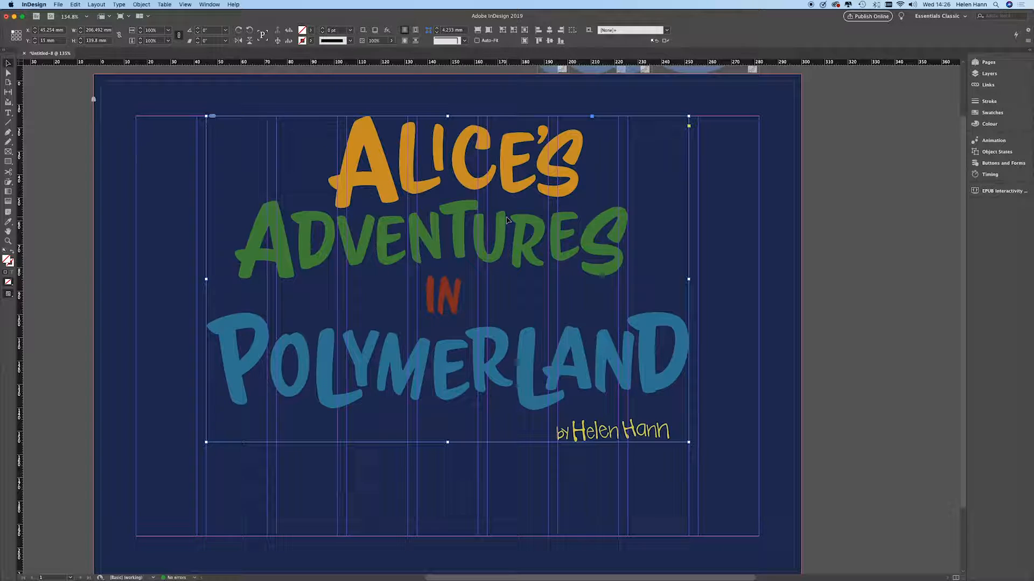
left_click(995, 141)
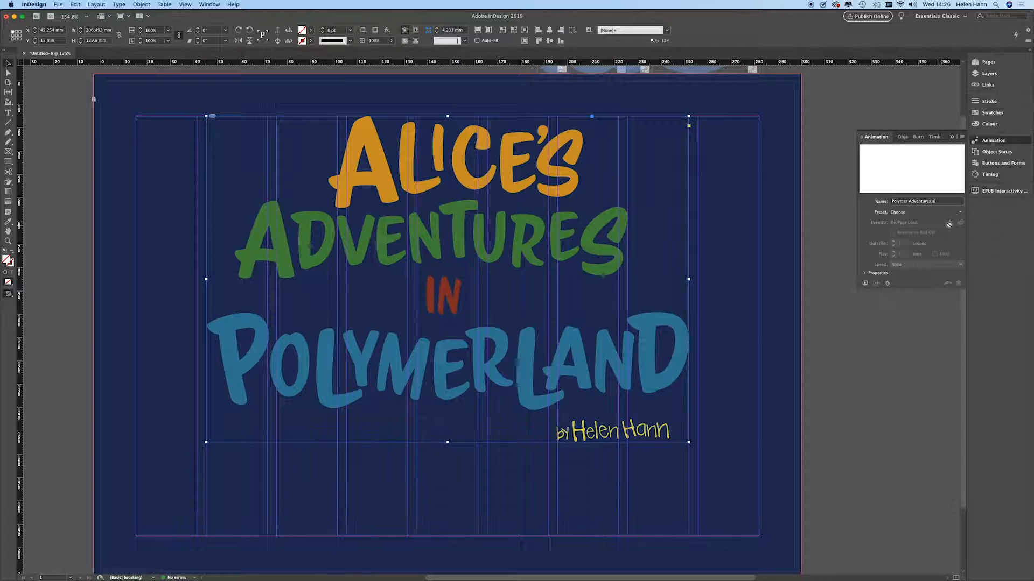
left_click(447, 279)
left_click(960, 215)
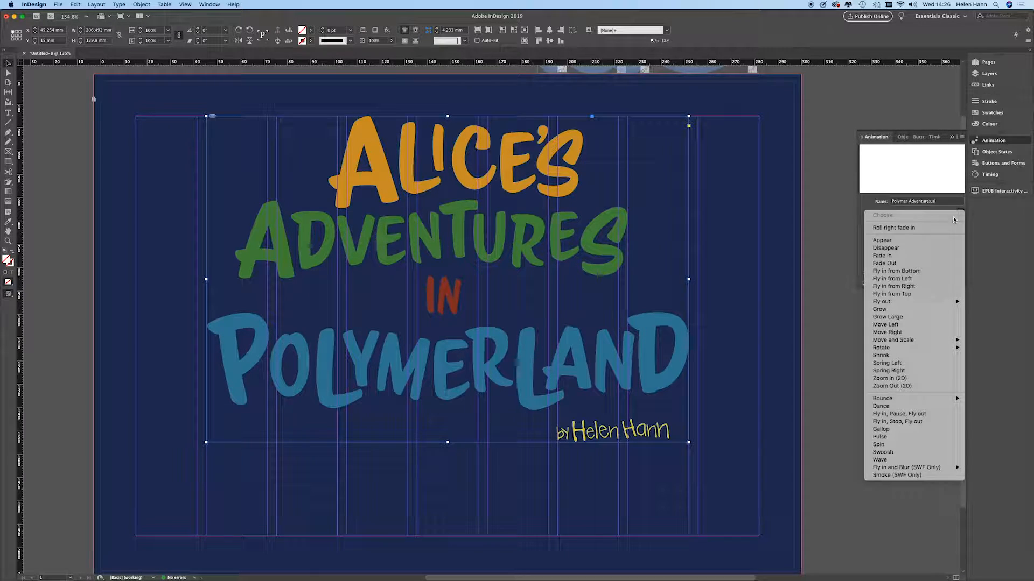
left_click(914, 356)
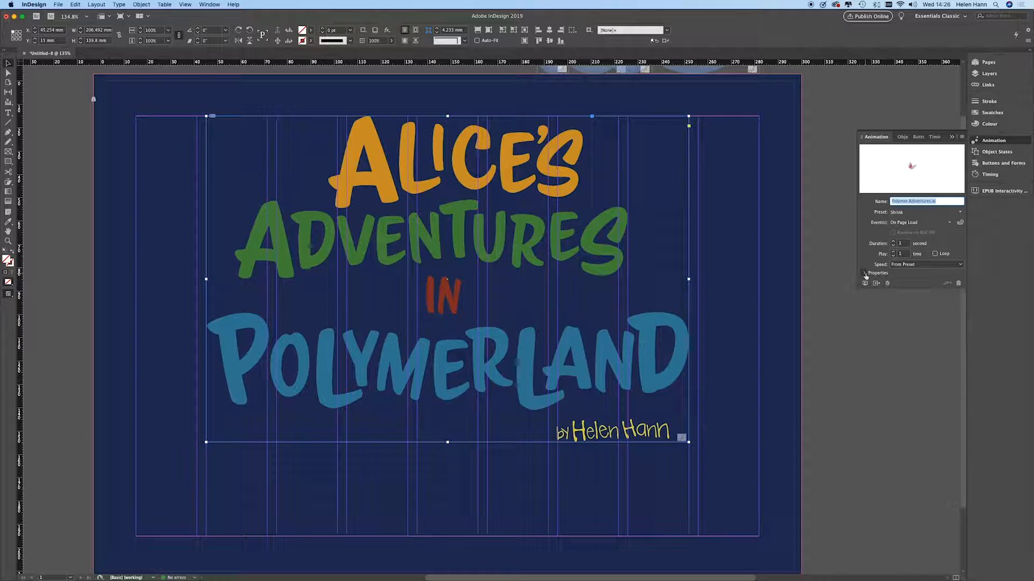
left_click(865, 274)
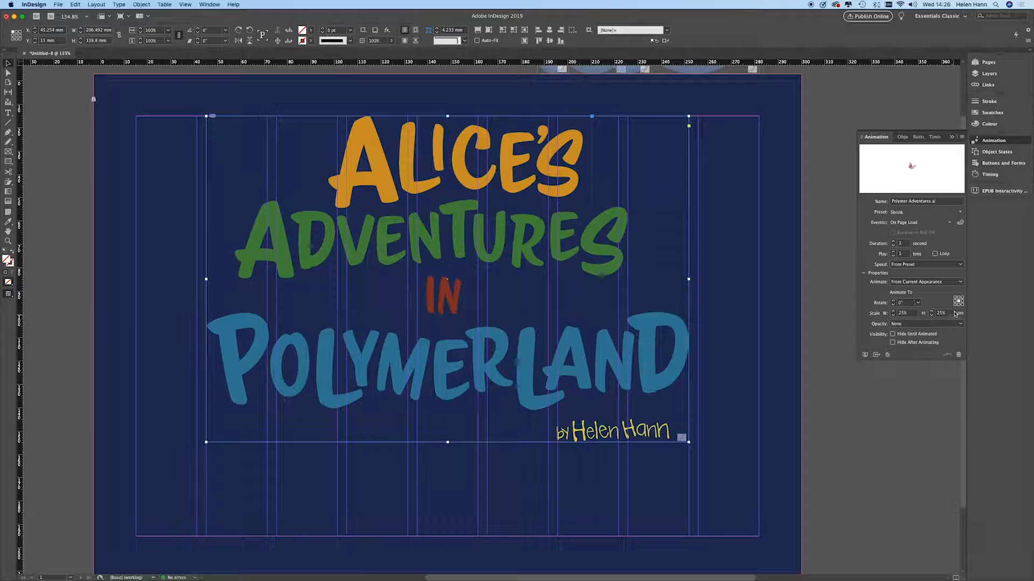
Play the title artwork's Shrink animation in the EPUB Interactivity Preview and close the preview.
left_click(1000, 190)
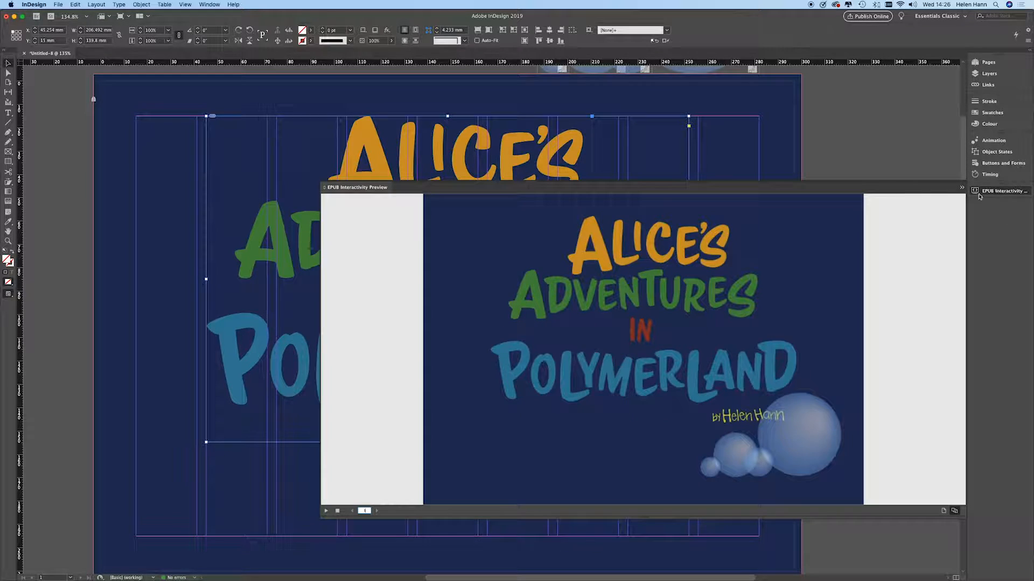
left_click(328, 511)
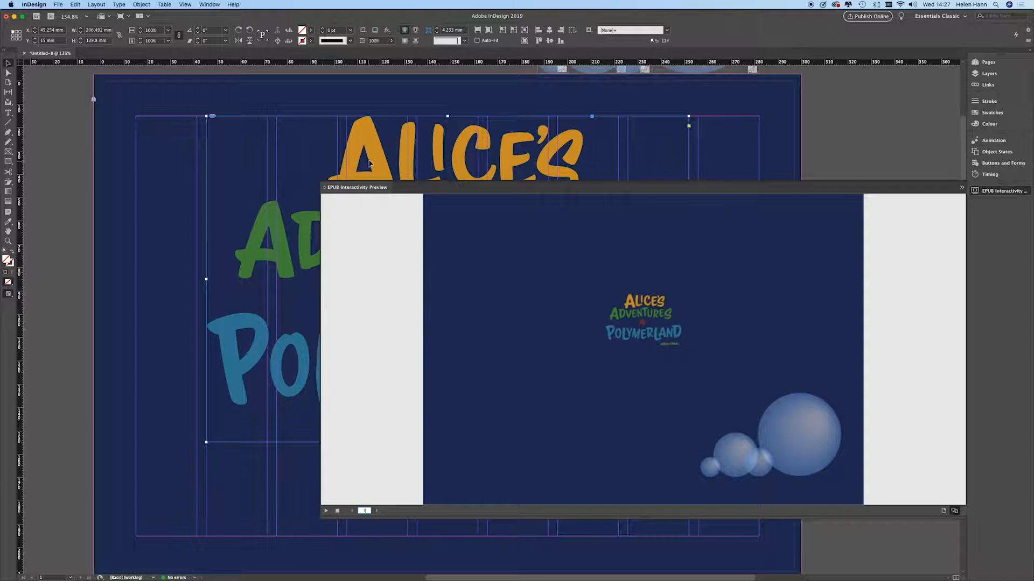
left_click(324, 188)
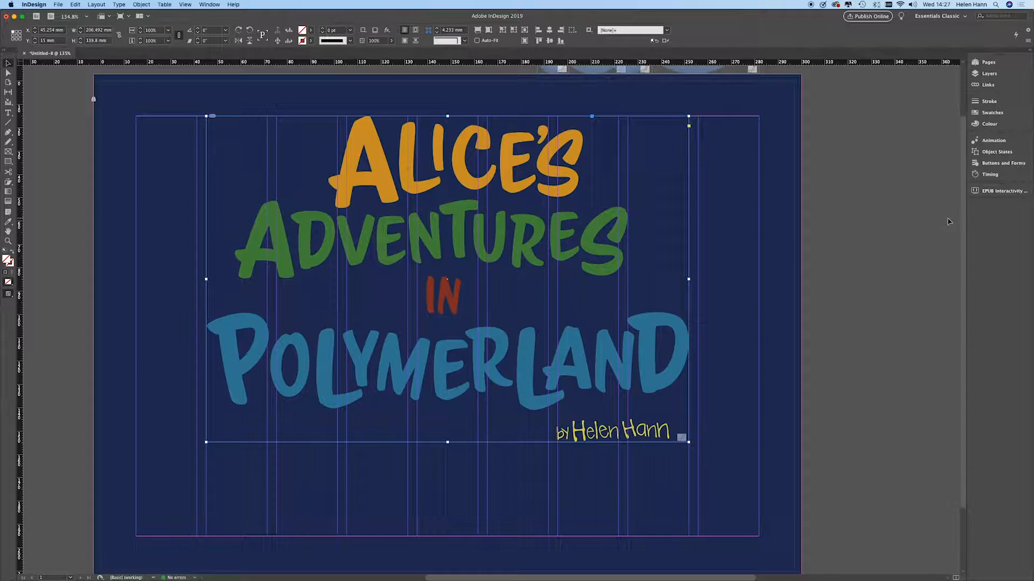
Set the title artwork's Shrink animation to scale from the top-left origin point with its speed set to None.
left_click(994, 140)
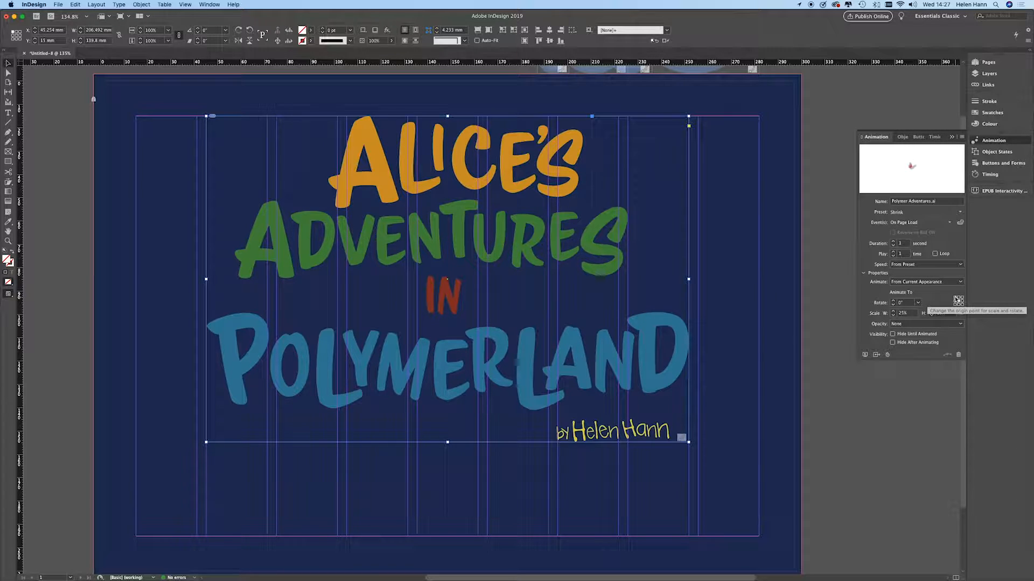
left_click(955, 298)
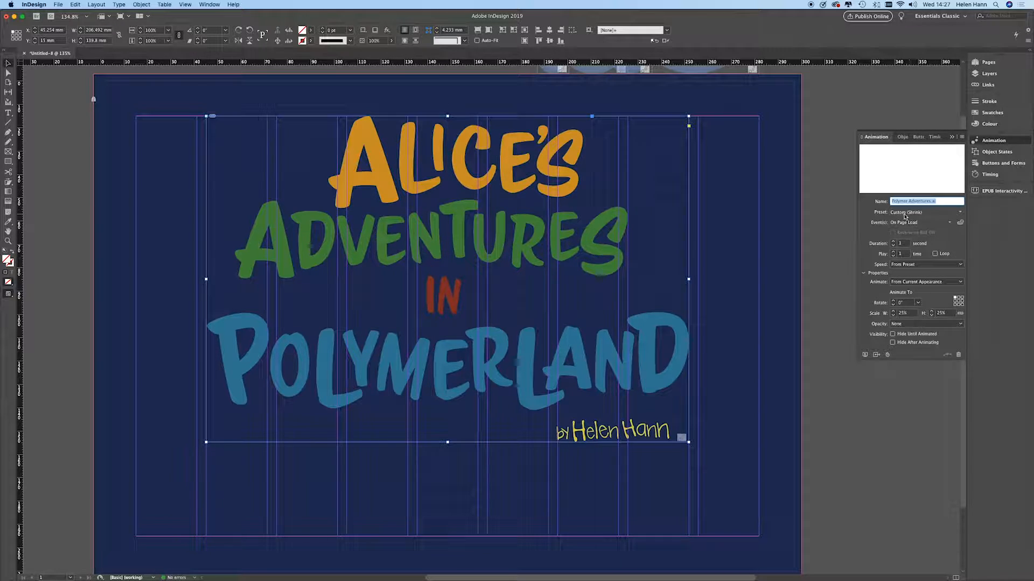
left_click(959, 265)
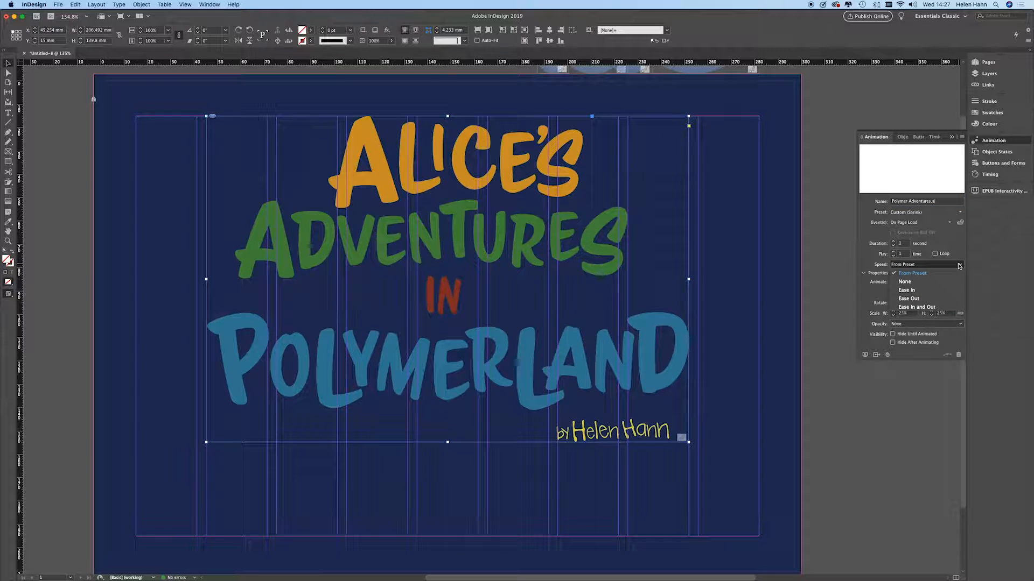
left_click(910, 283)
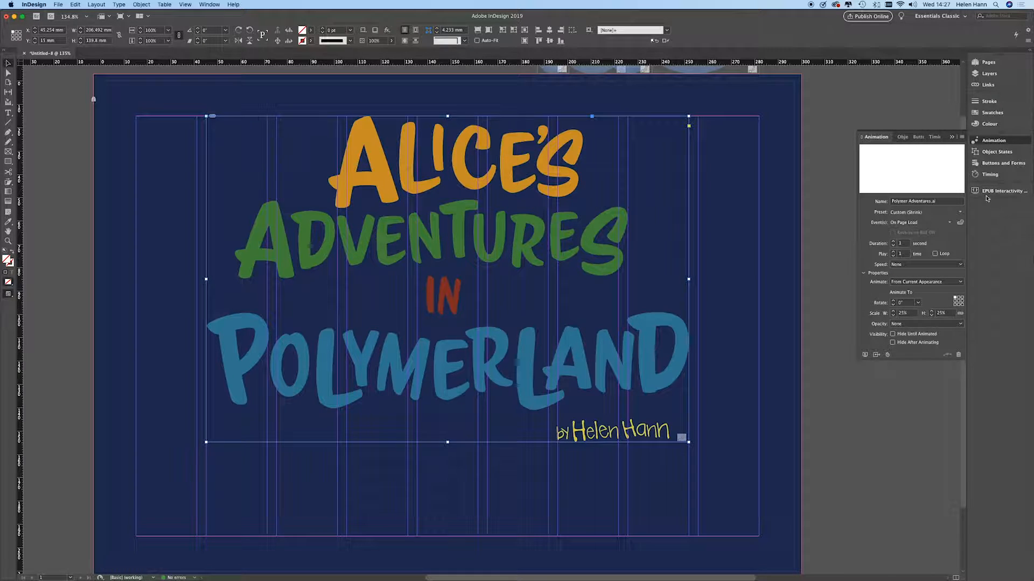
Check the title shrinking towards its top-left origin in the EPUB Interactivity Preview, and close the preview.
left_click(985, 191)
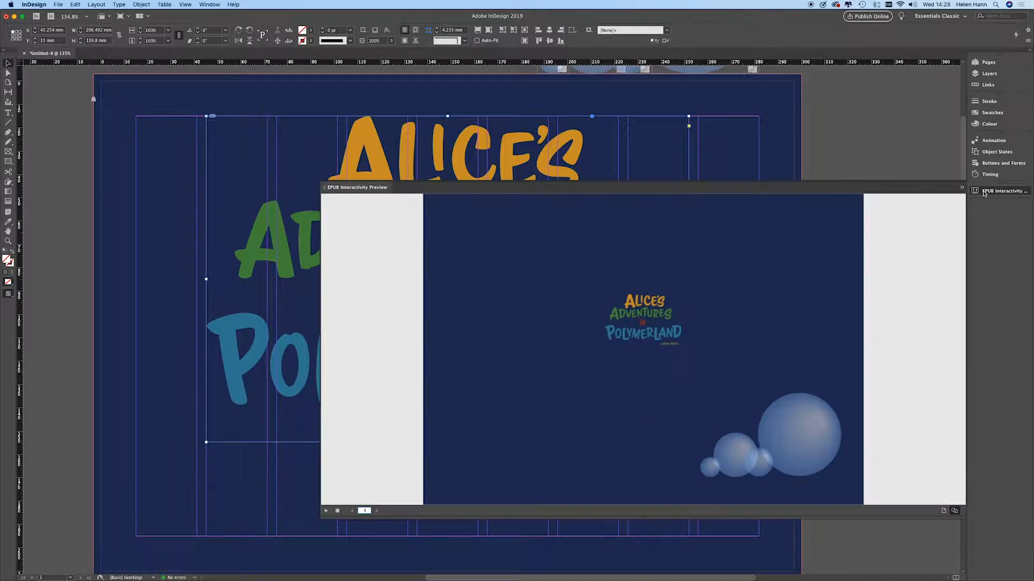
left_click(327, 511)
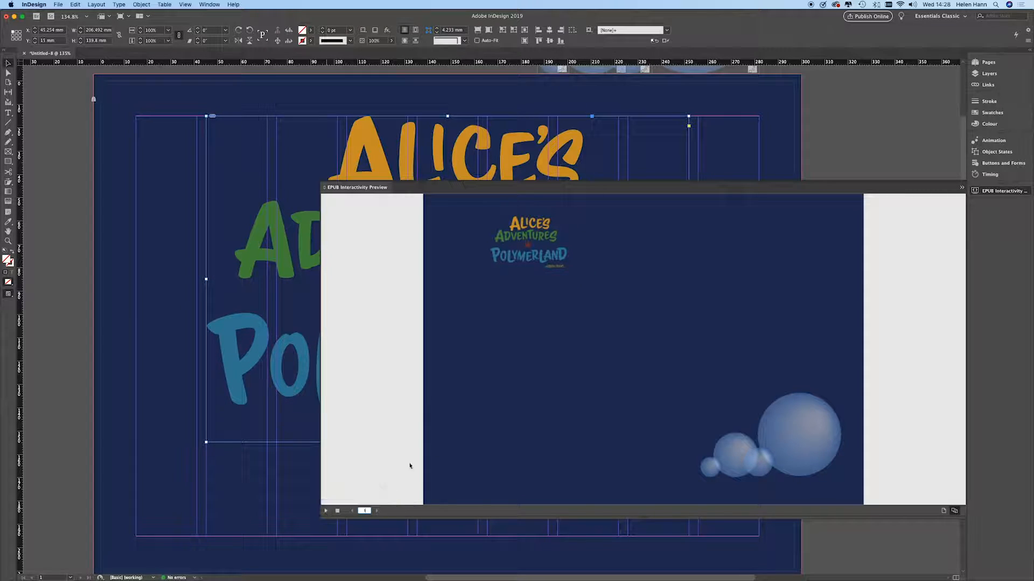
left_click(408, 177)
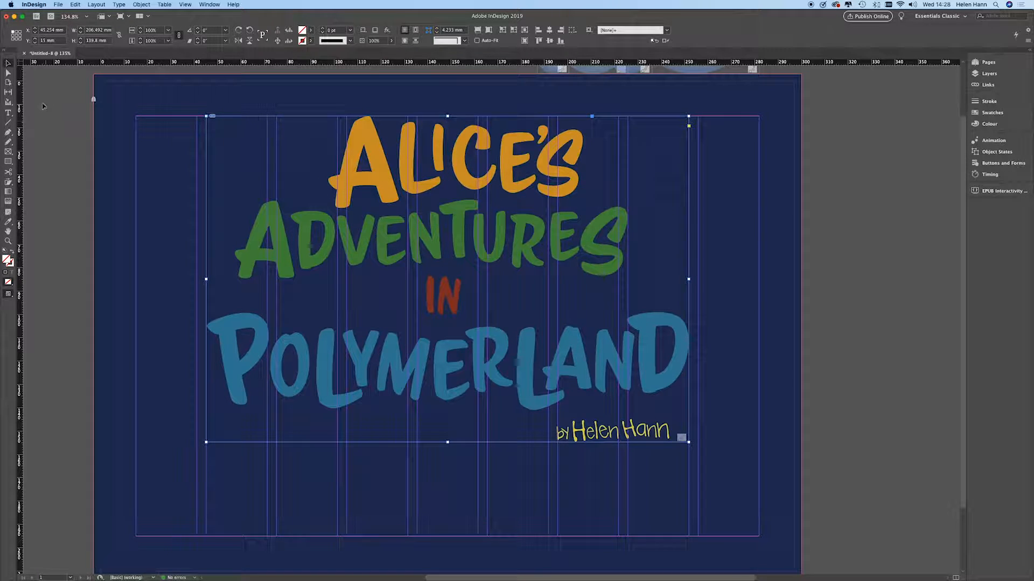
left_click(8, 73)
left_click(215, 228)
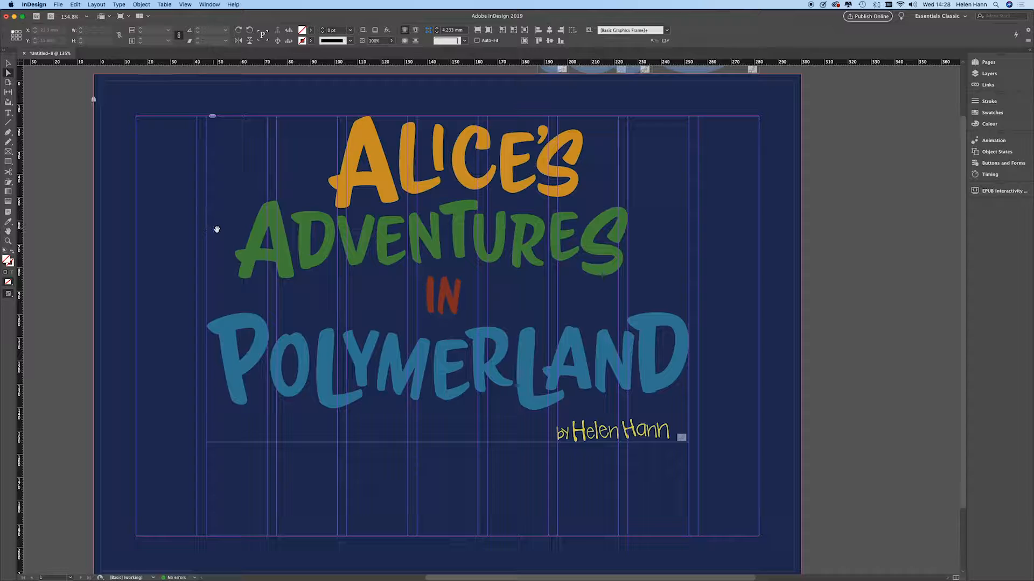
left_click_drag(207, 280, 148, 281)
key("super+z")
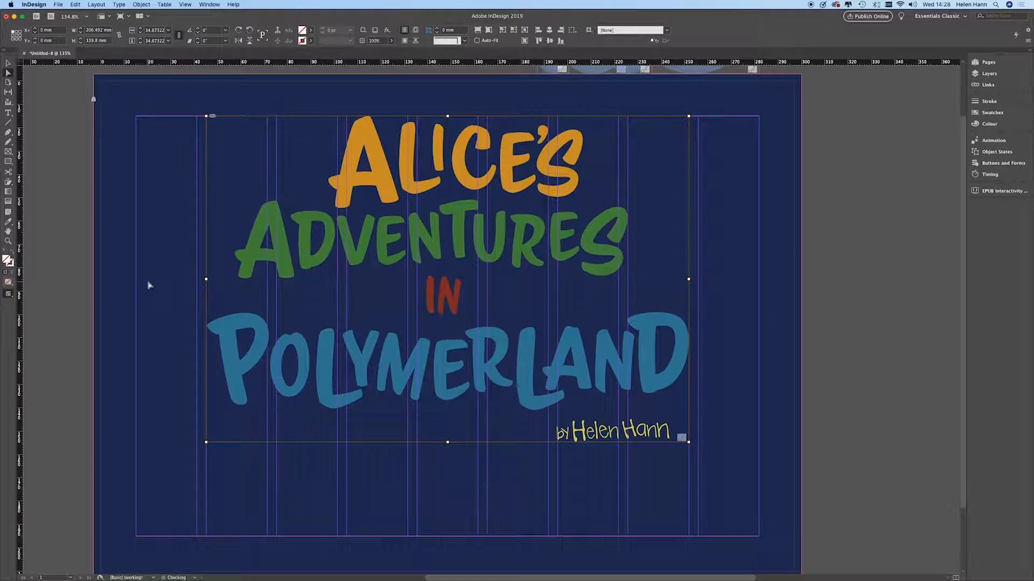
left_click(86, 203)
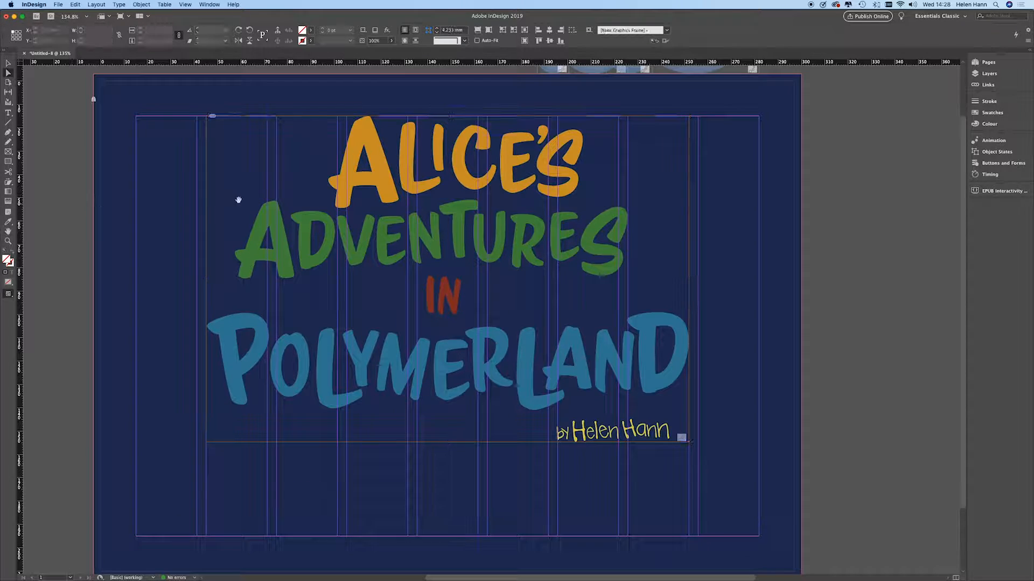
Extend the title artwork's frame leftwards to about X -2.3 mm and upwards to about Y 6.4 mm without moving the artwork.
left_click(8, 63)
left_click(282, 239)
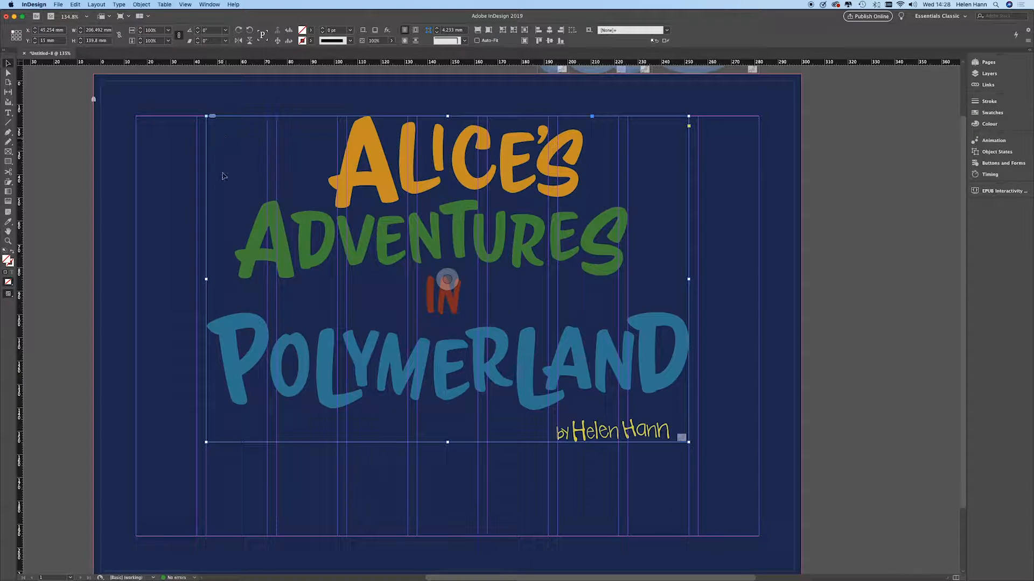
left_click_drag(205, 279, 135, 282)
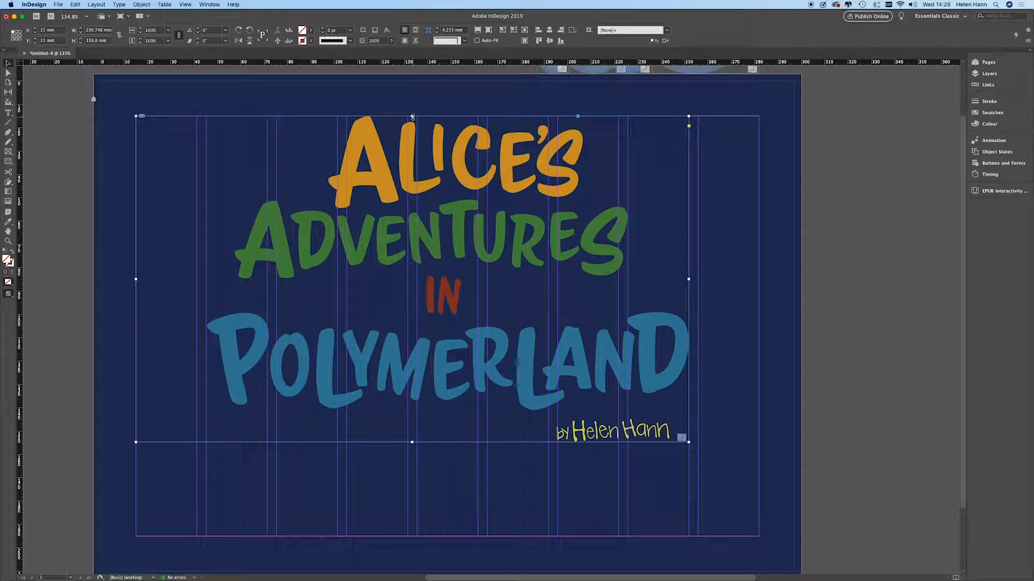
left_click_drag(138, 118, 107, 90)
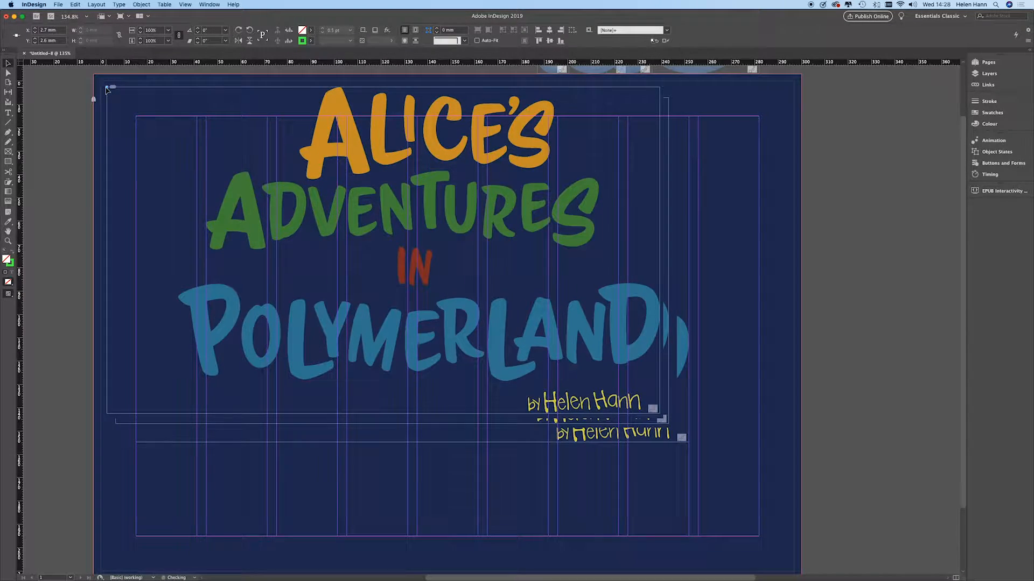
key("super+z")
left_click(180, 194)
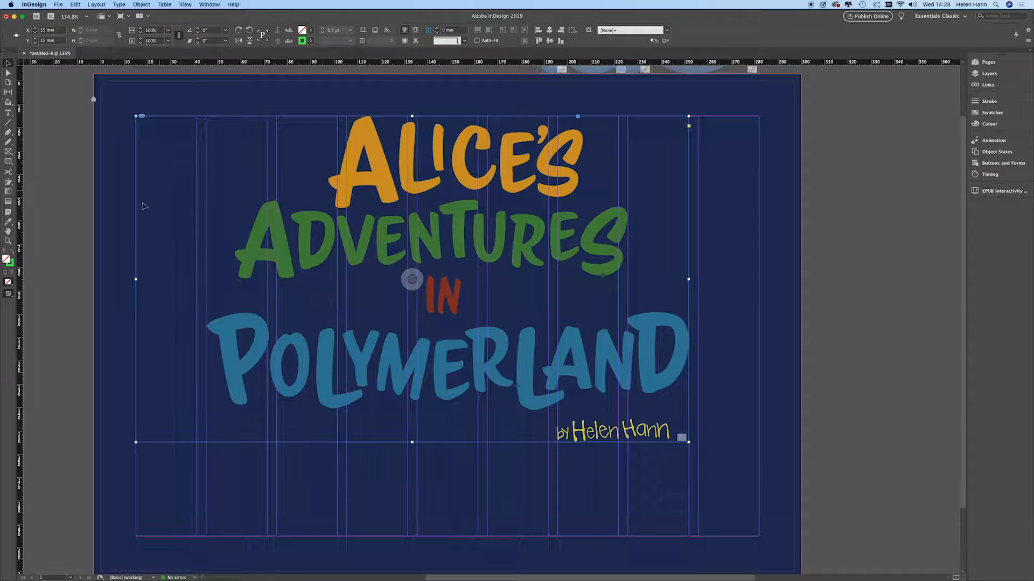
left_click_drag(135, 279, 95, 278)
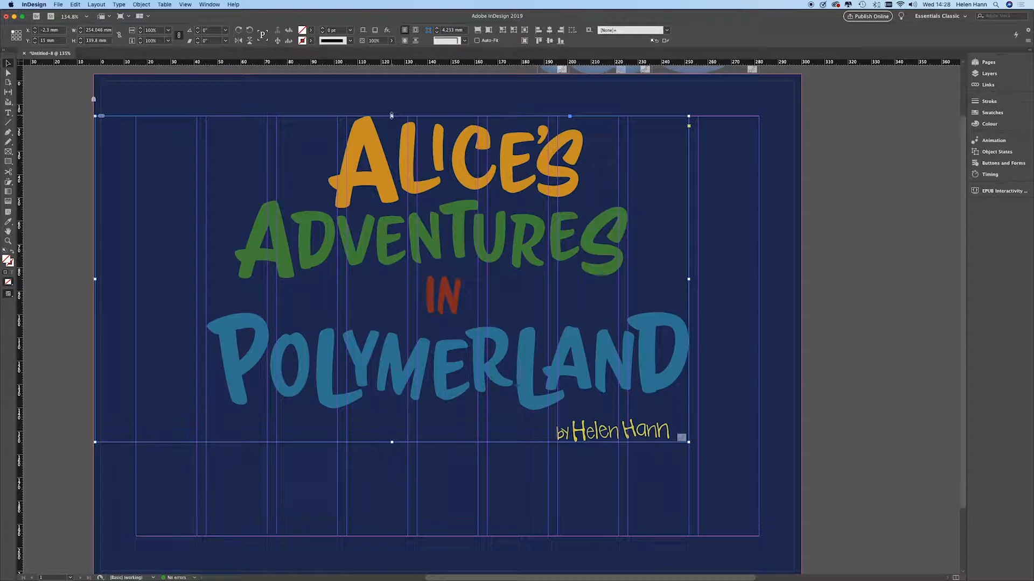
left_click_drag(392, 115, 392, 96)
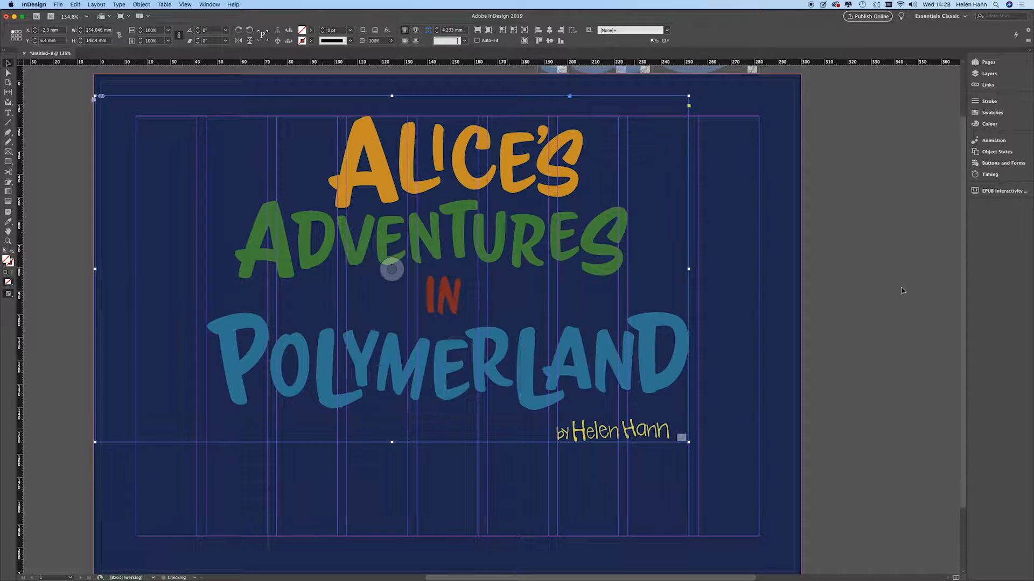
Play the Shrink animation with the enlarged title frame in the EPUB Interactivity Preview, and close the preview.
left_click(1002, 192)
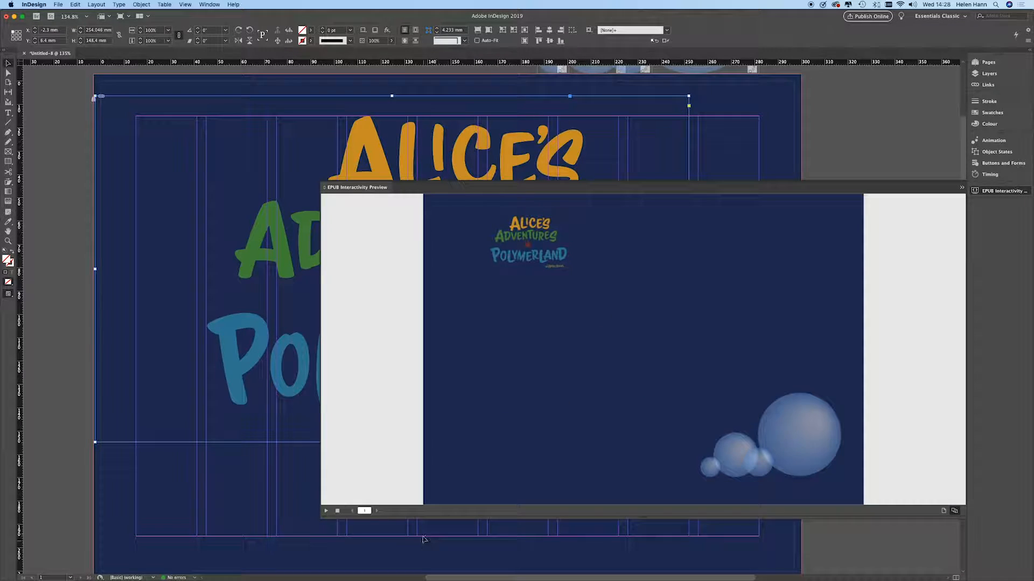
left_click(326, 511)
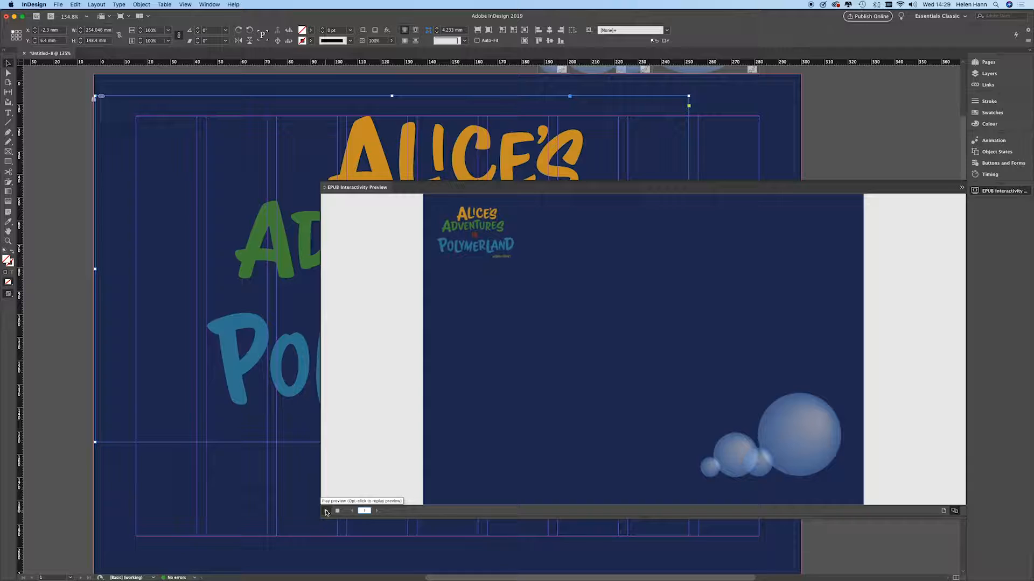
double_click(351, 188)
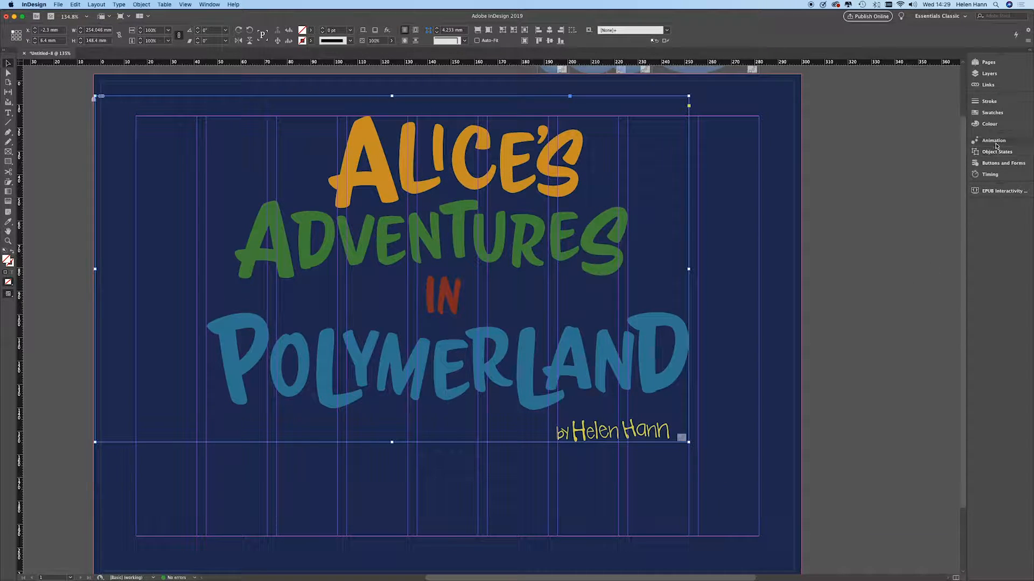
Reduce the final scale of the title's Shrink animation below 25% and check it in the EPUB Interactivity Preview.
left_click(993, 141)
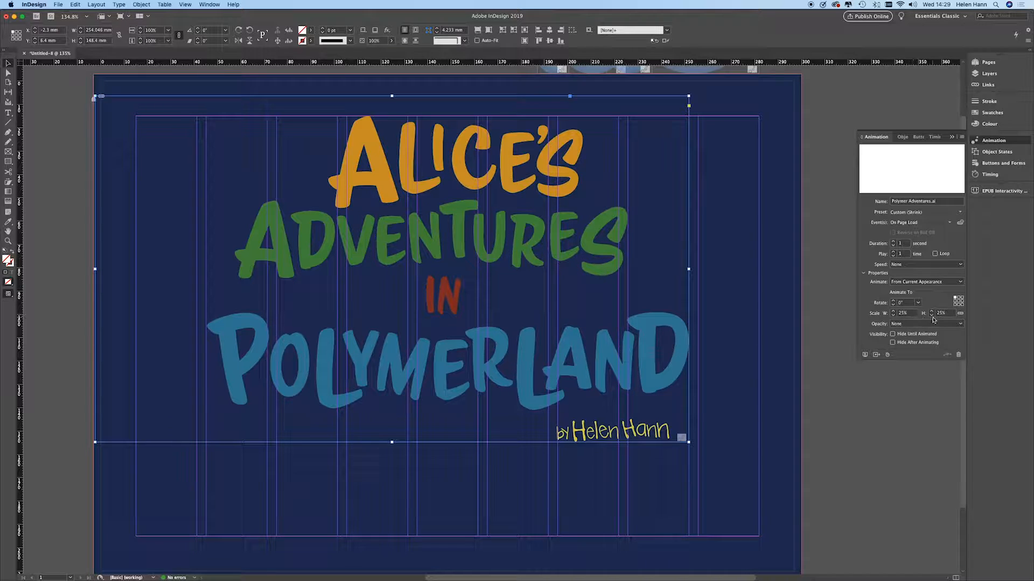
left_click(910, 314)
key("Tab")
left_click(1001, 191)
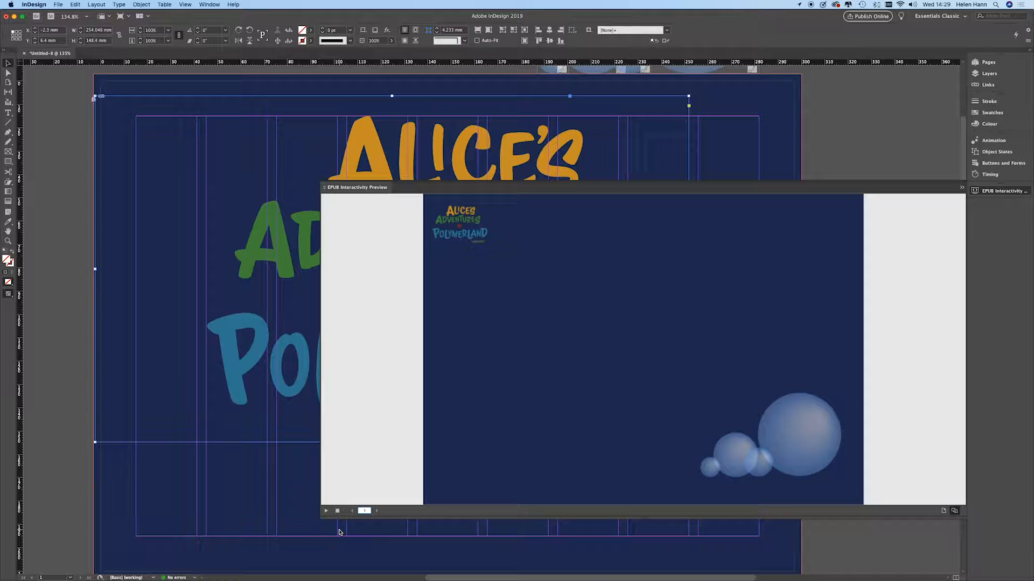
left_click(362, 188)
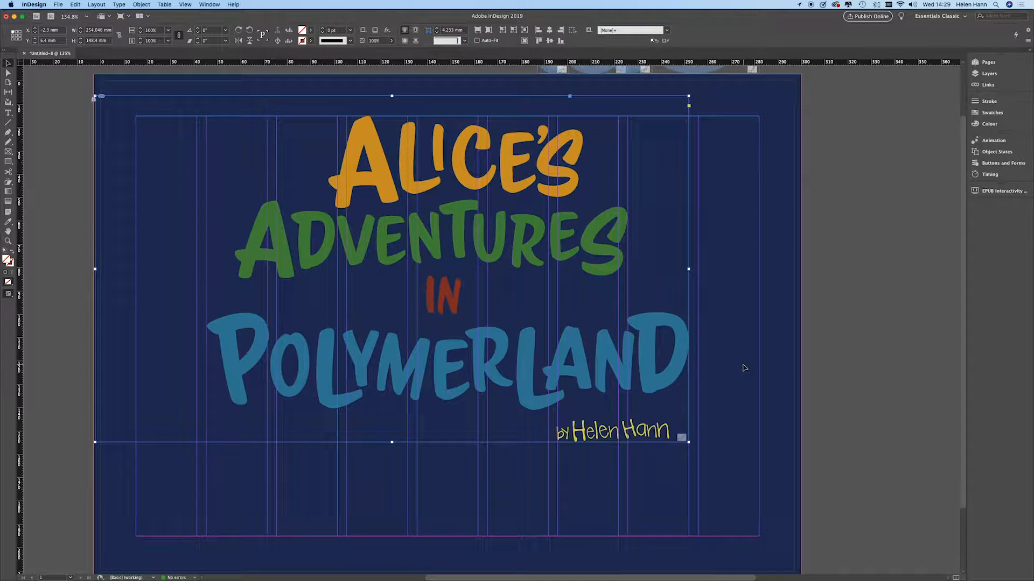
Unlock the dark blue background rectangle in Layer 1 and select it.
left_click(835, 203)
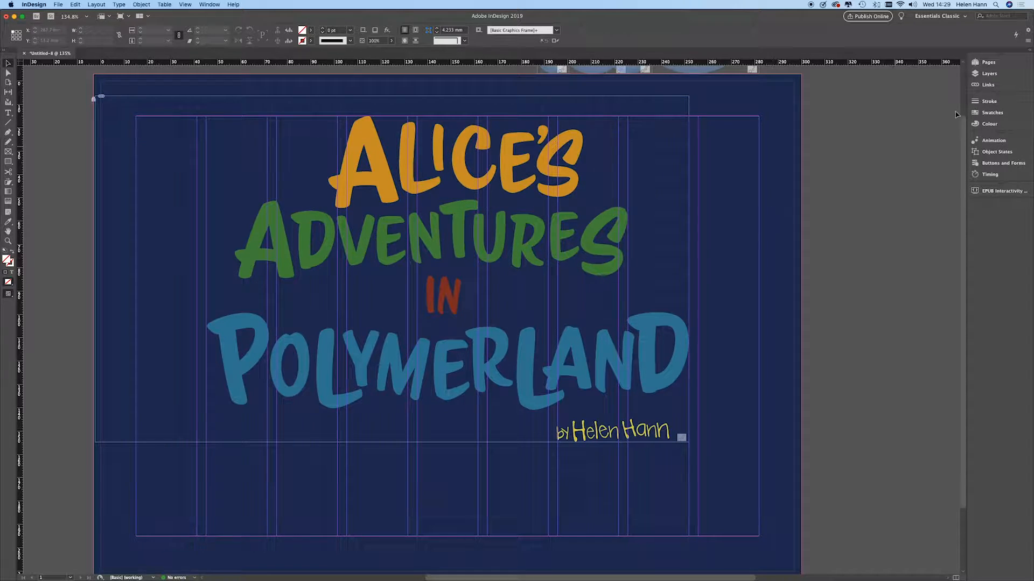
left_click(999, 74)
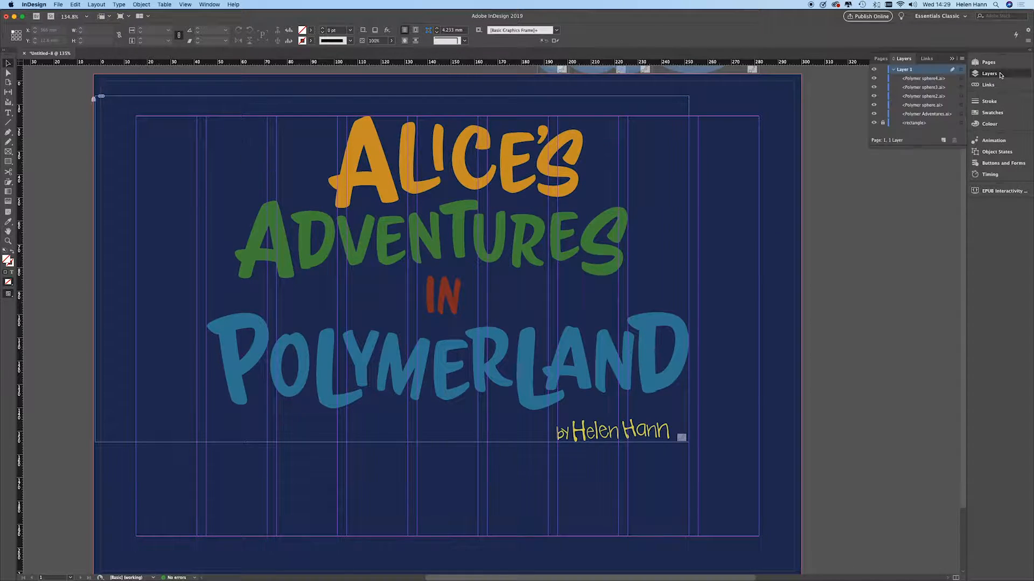
left_click(917, 123)
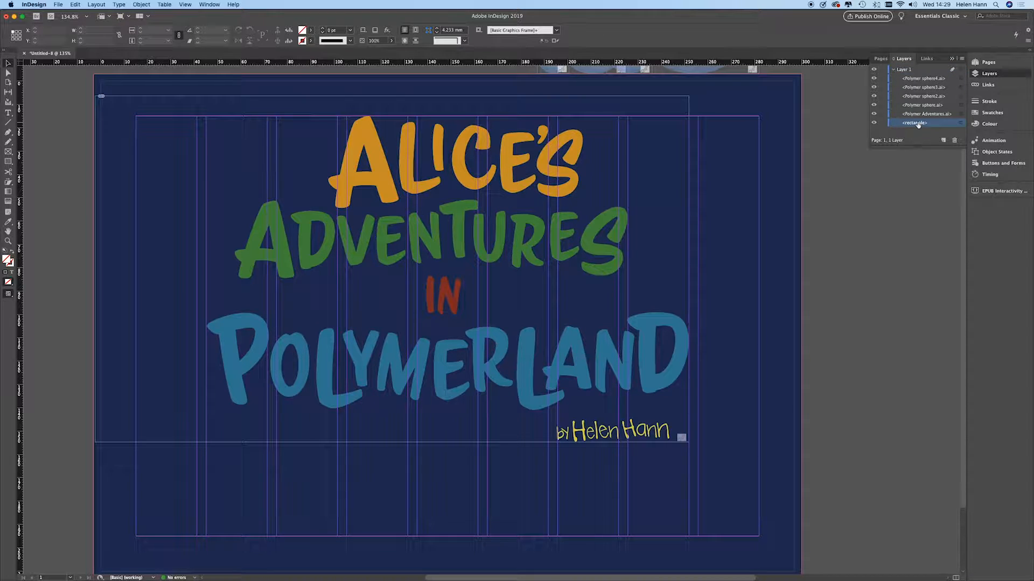
left_click(961, 123)
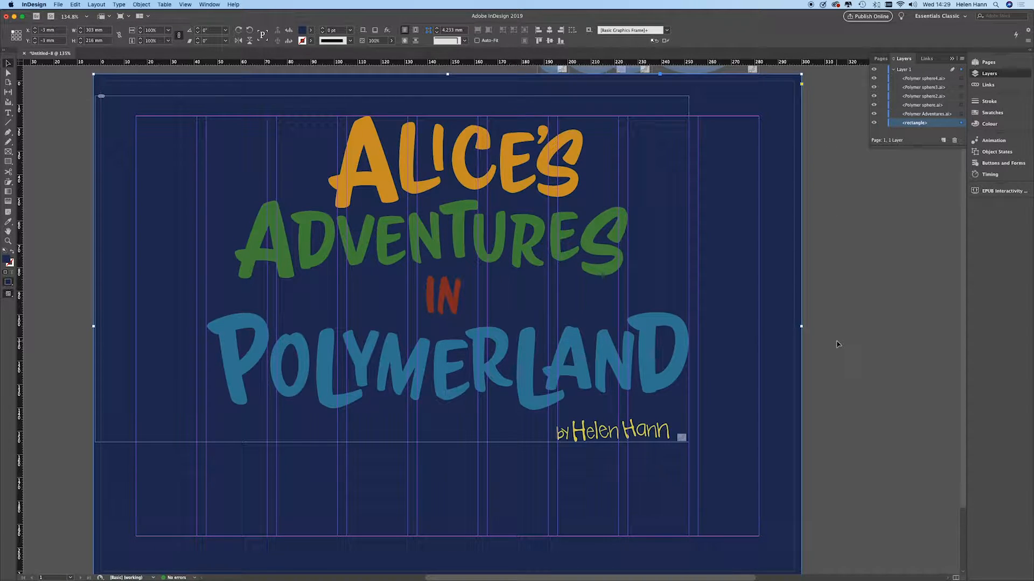
Apply the Fade Out animation preset to the background rectangle and set its speed to None.
left_click(1002, 142)
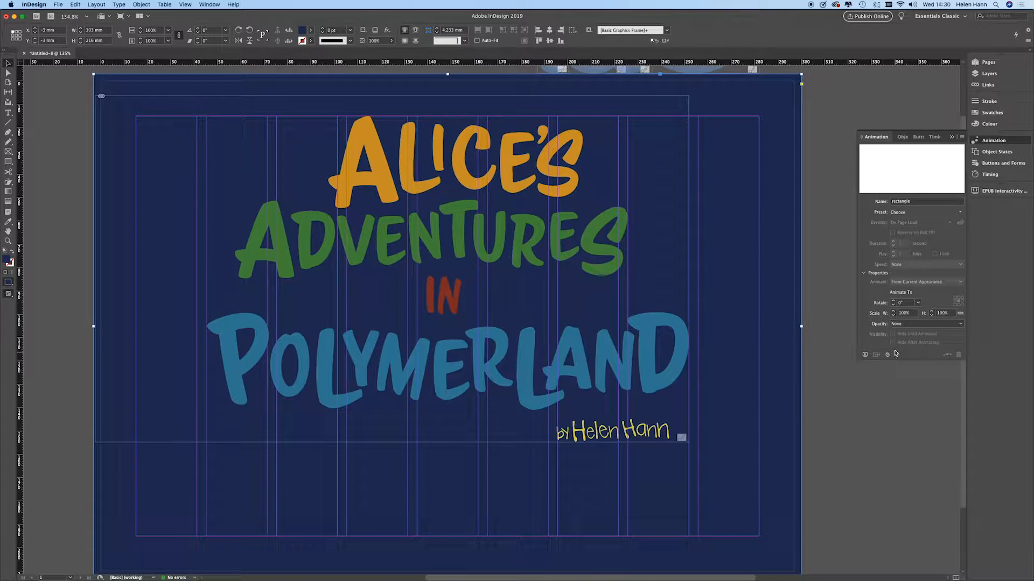
left_click(958, 213)
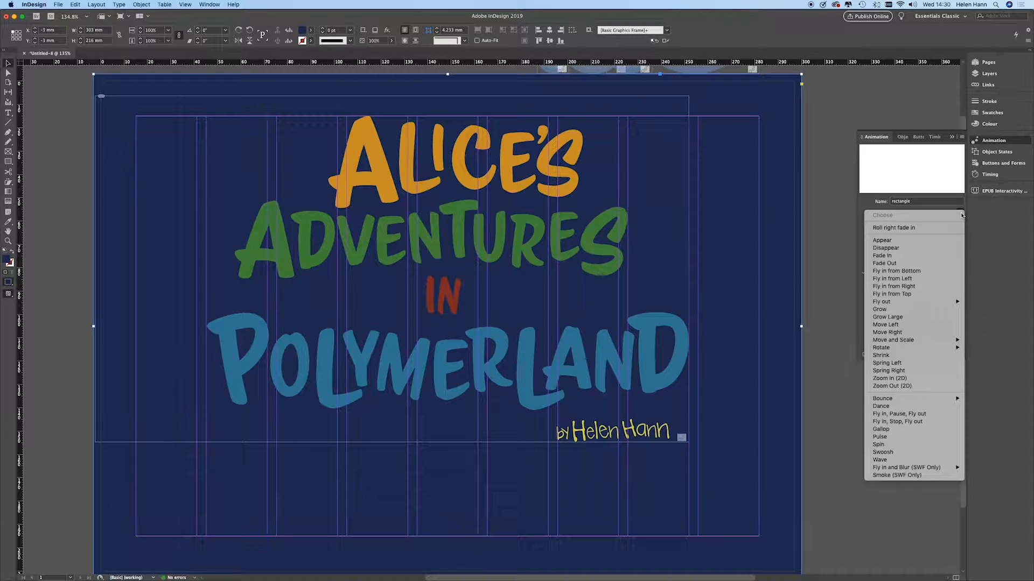
left_click(902, 263)
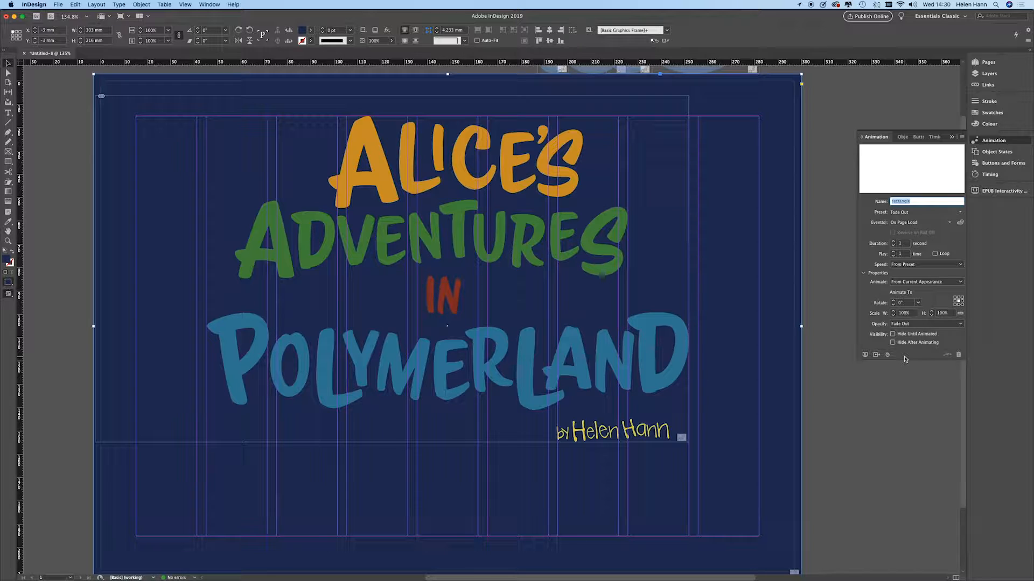
left_click(960, 264)
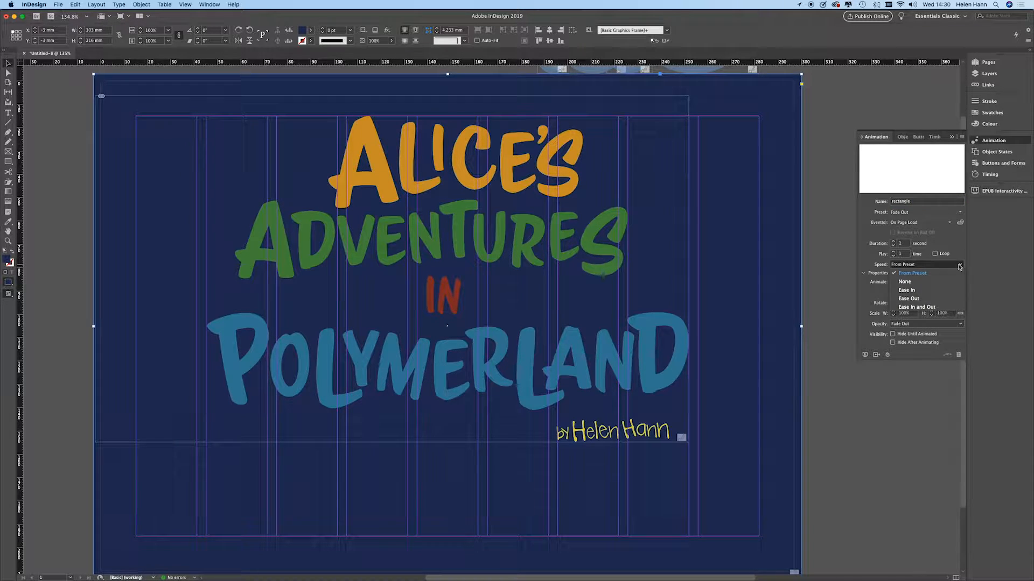
left_click(905, 281)
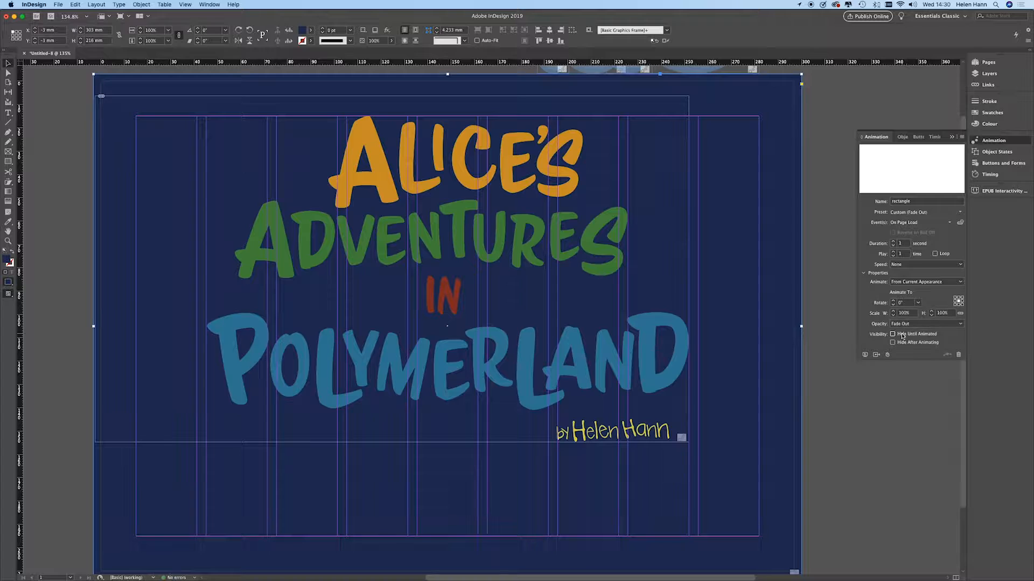
Play the title page with the fading background in the EPUB Interactivity Preview, and close the preview.
left_click(980, 189)
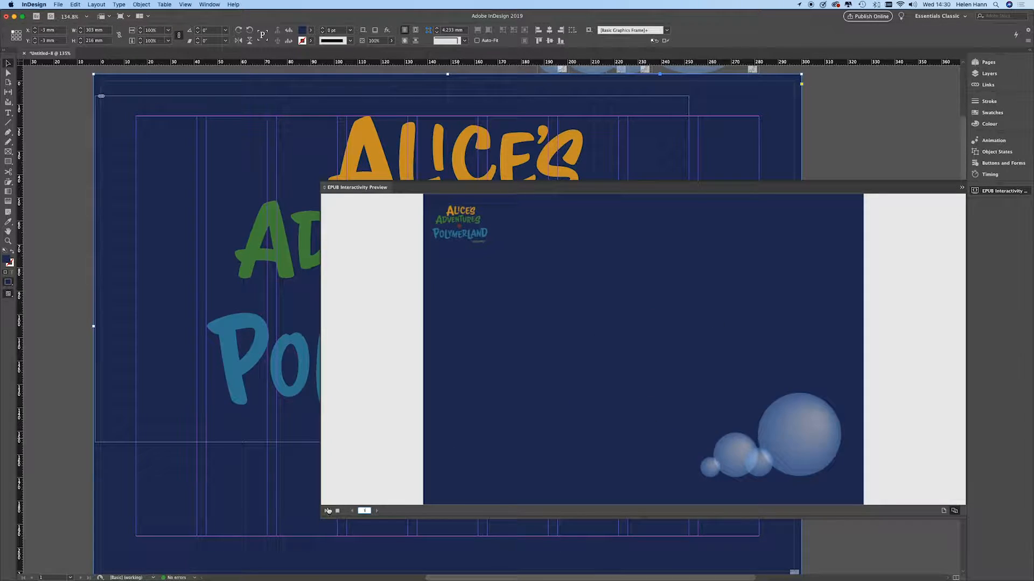
left_click(327, 511)
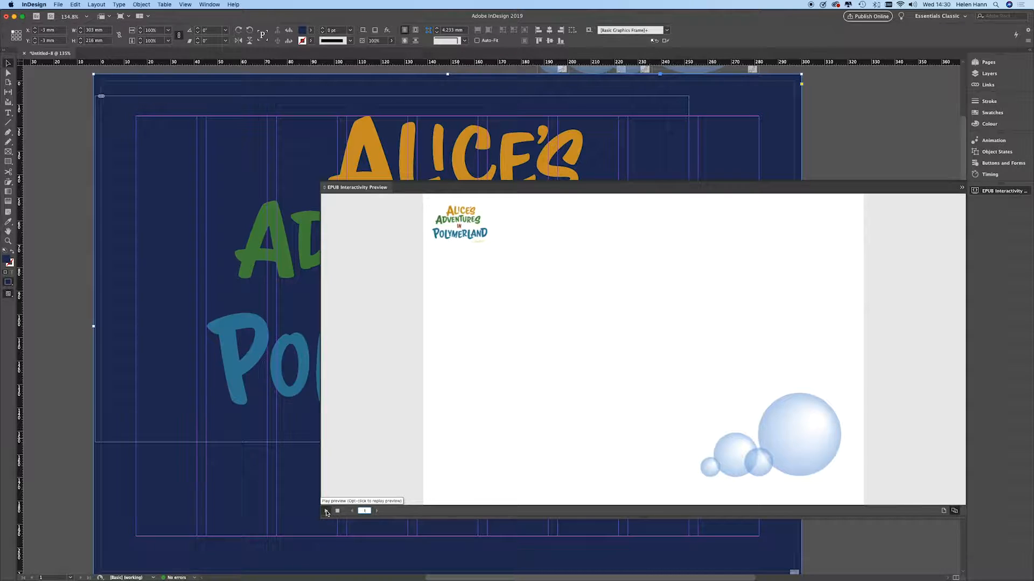
left_click(340, 189)
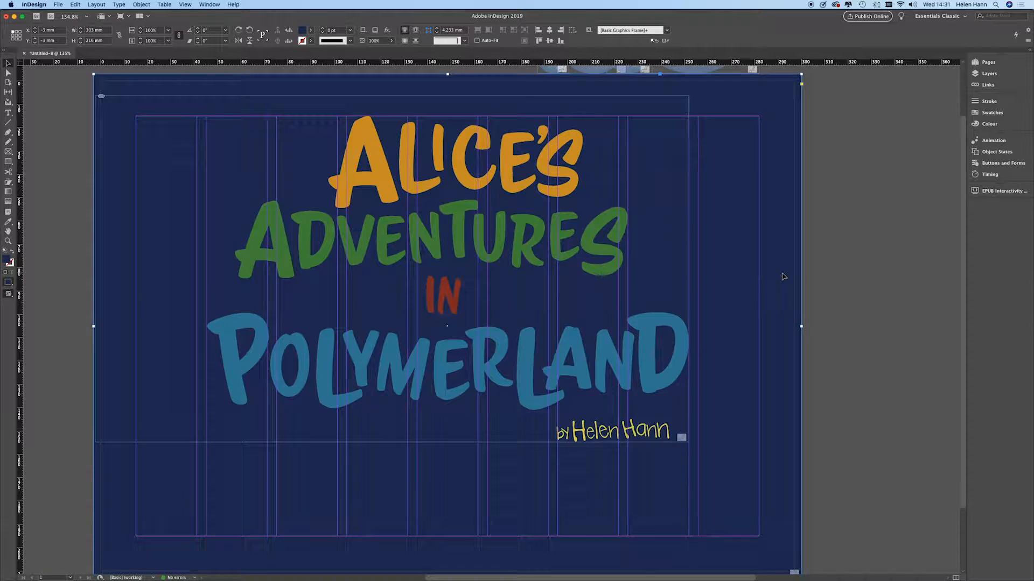
Place Start Button.ai centred below the title, in a frame about 26 mm wide and 10 mm high.
left_click(861, 270)
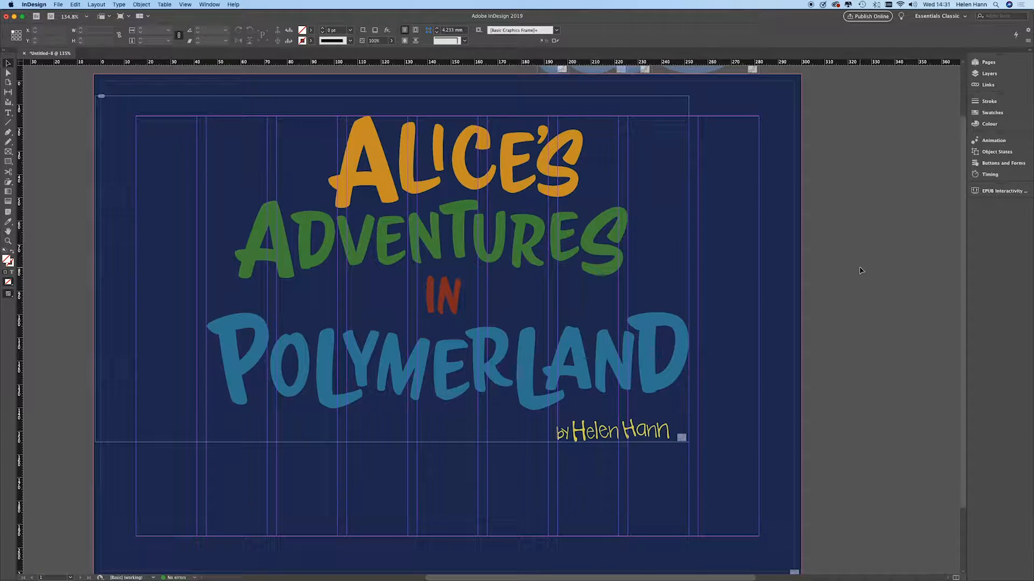
left_click(57, 5)
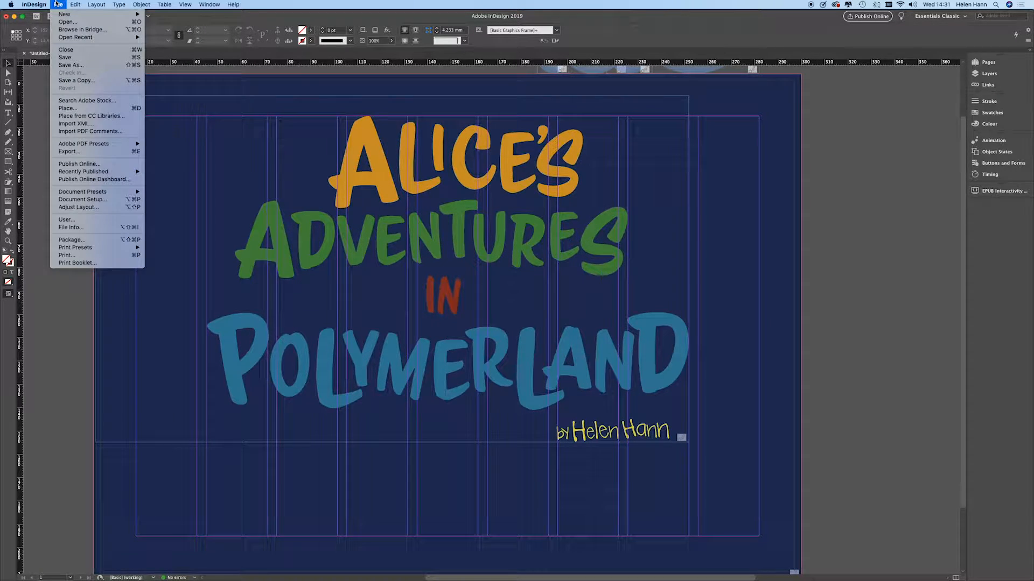
left_click(67, 108)
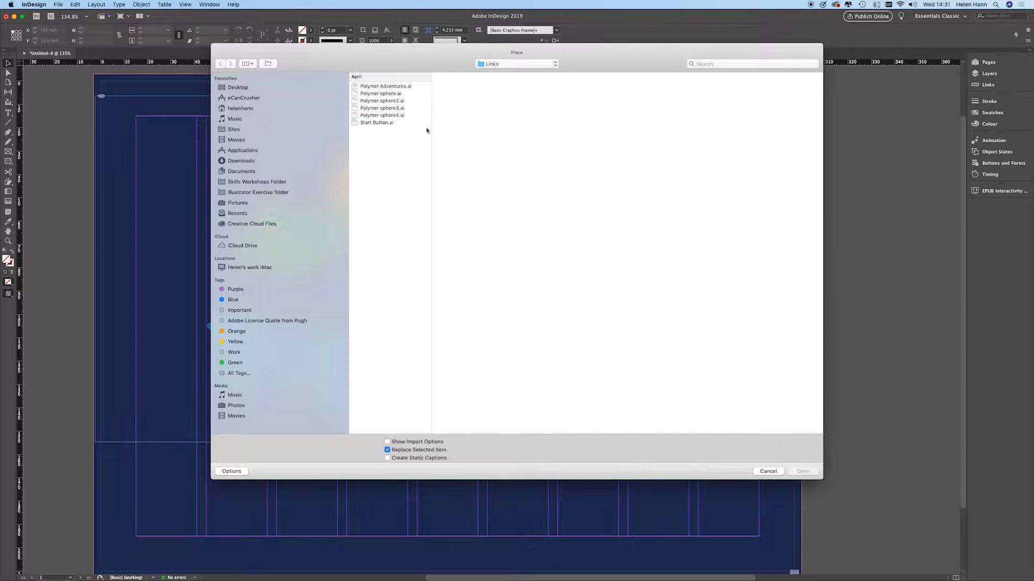
left_click(372, 123)
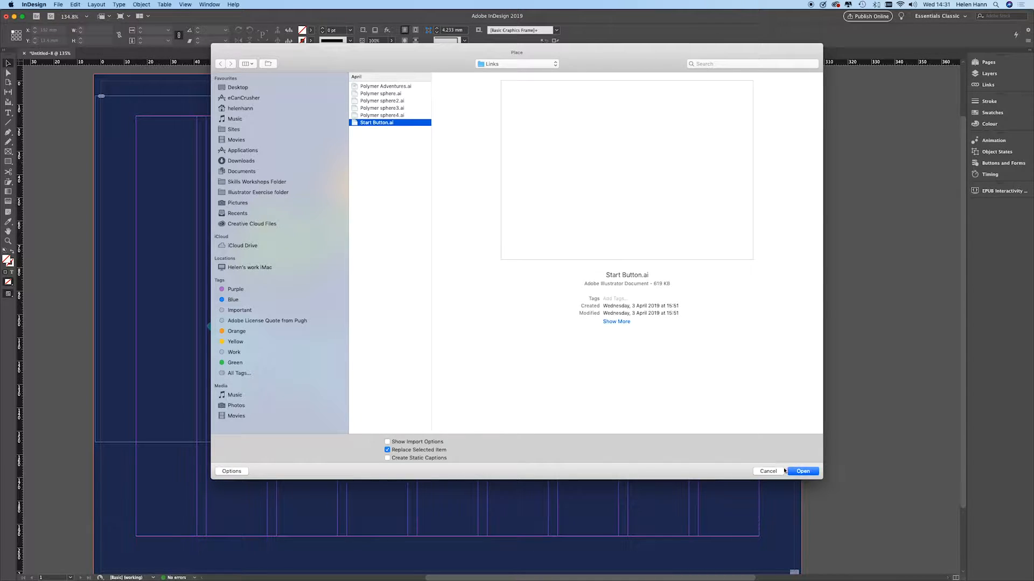
left_click(803, 472)
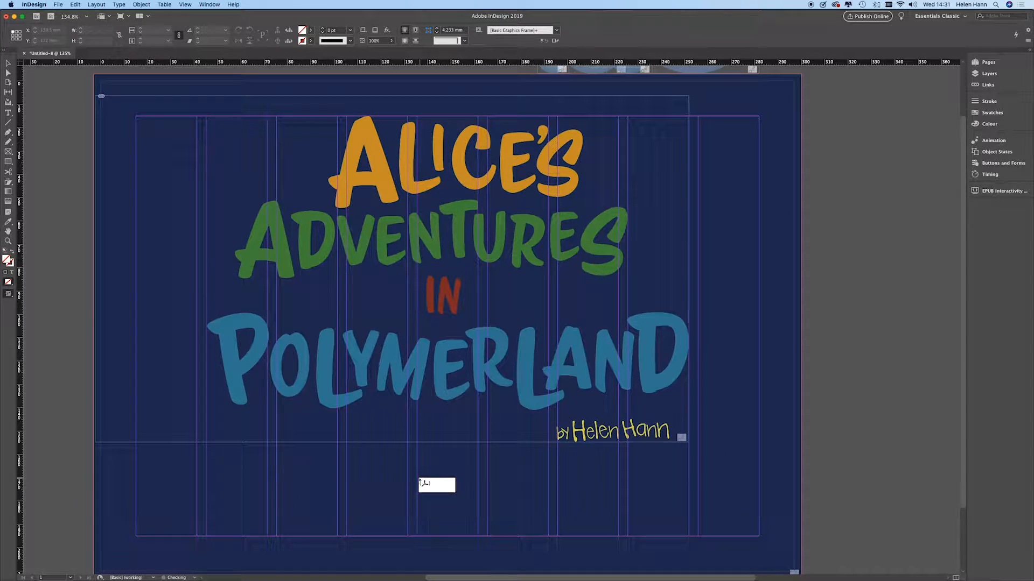
left_click_drag(415, 462, 477, 486)
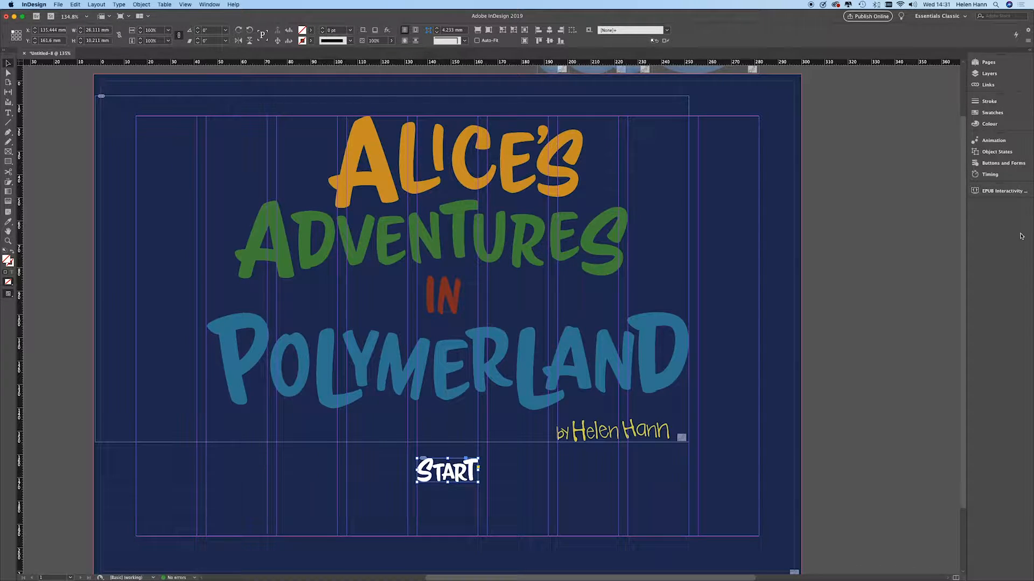
Turn the START graphic into a button with an Animation action that plays Polymer Adventures.ai.
left_click(1003, 163)
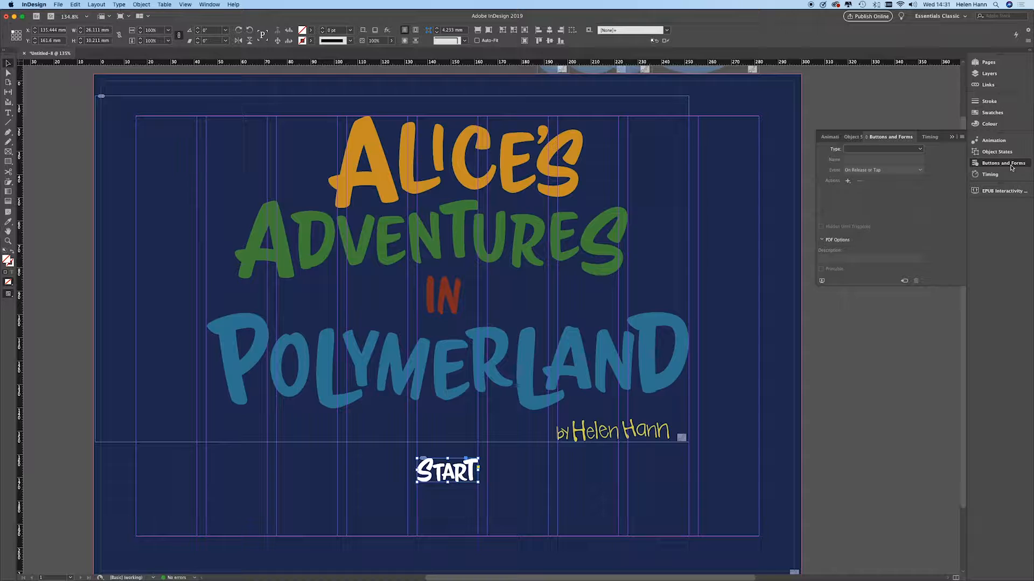
left_click(848, 181)
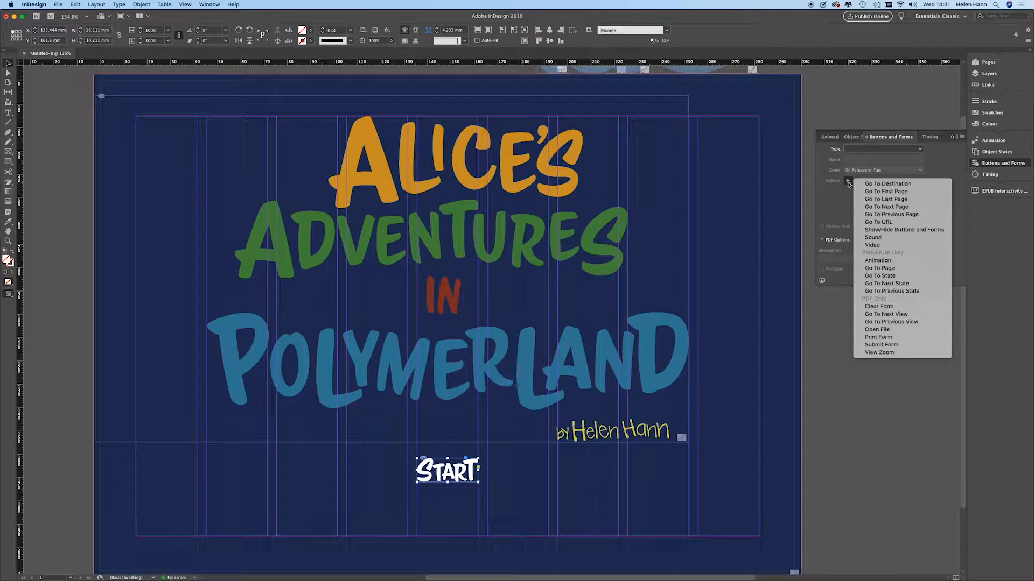
left_click(872, 260)
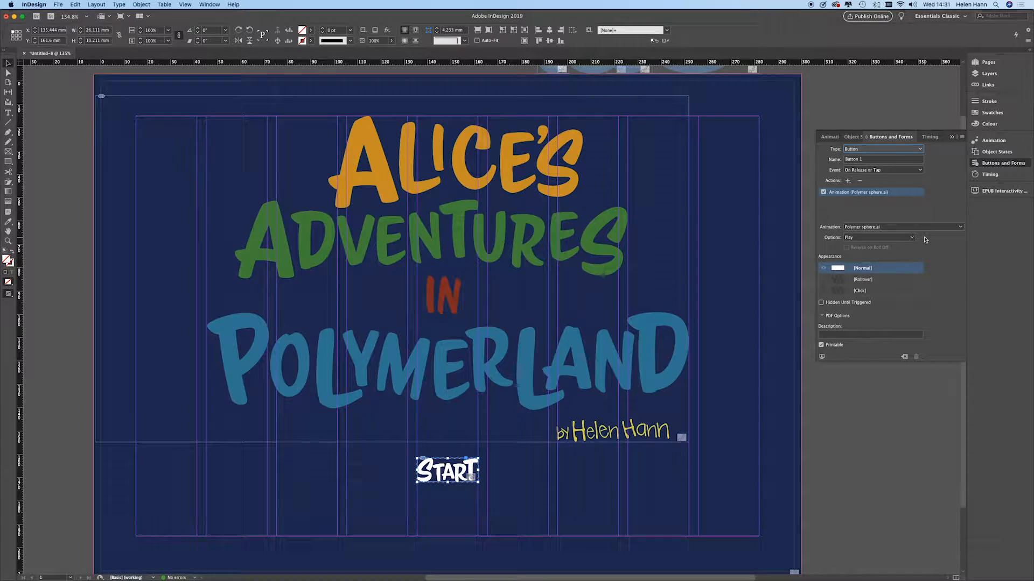
left_click(961, 227)
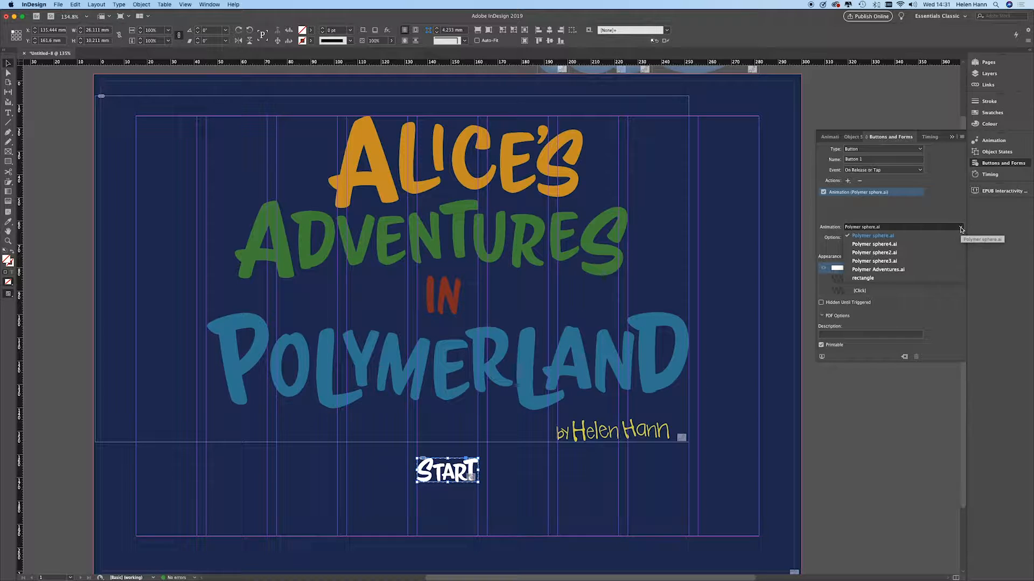
left_click(914, 271)
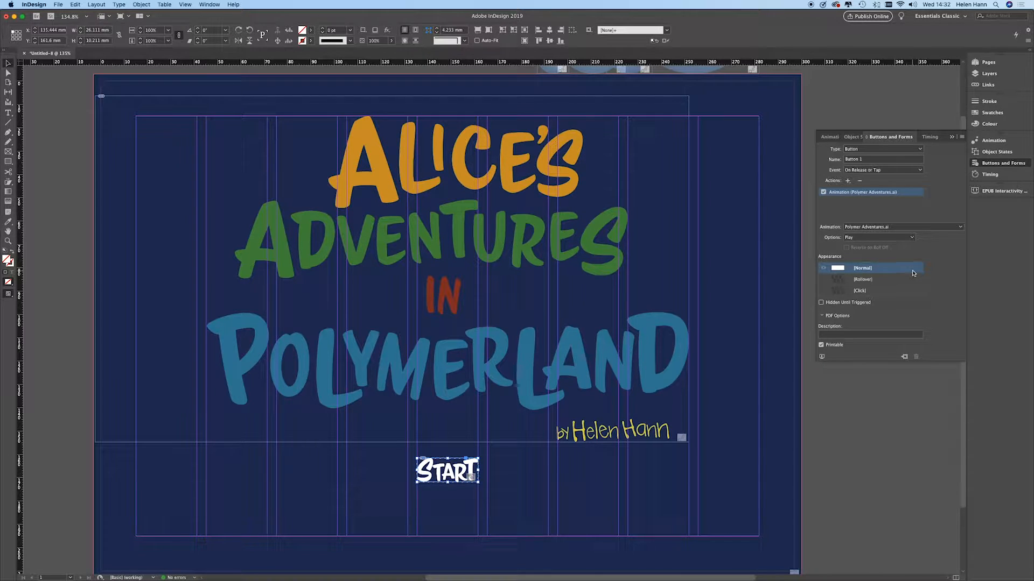
Add a second Animation action to the START button that plays the rectangle animation, and deselect the button.
left_click(848, 181)
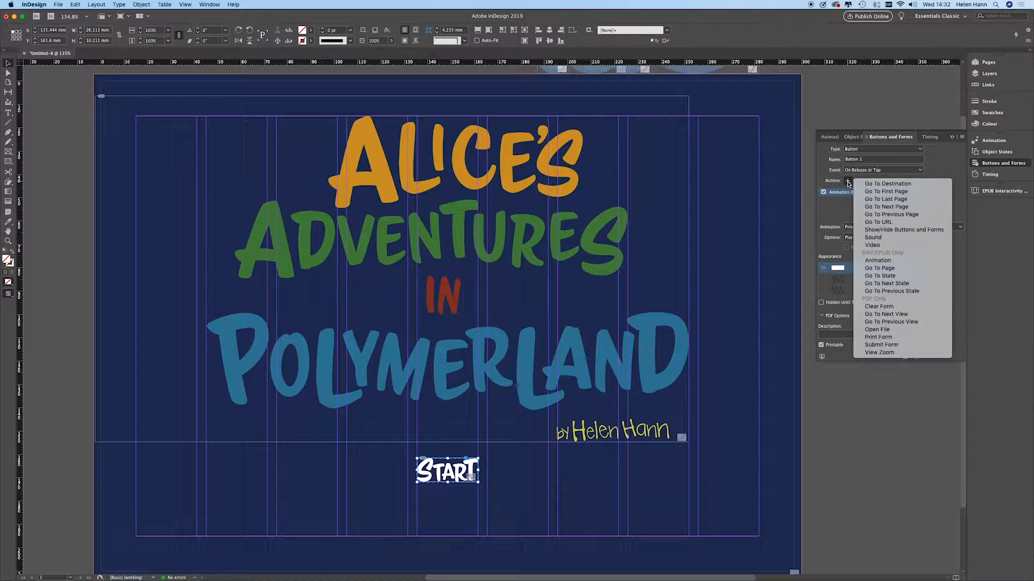
left_click(877, 261)
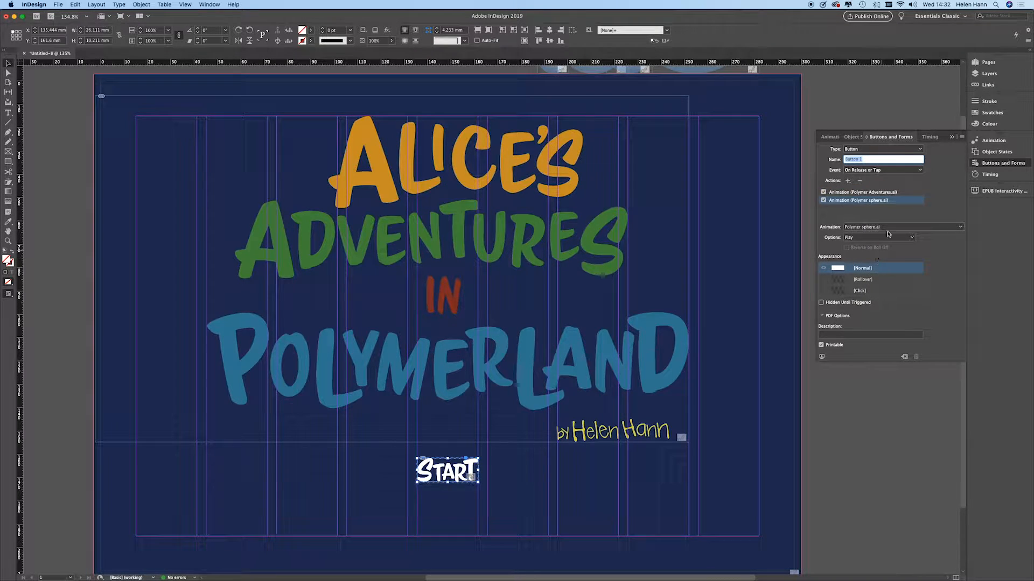
left_click(953, 228)
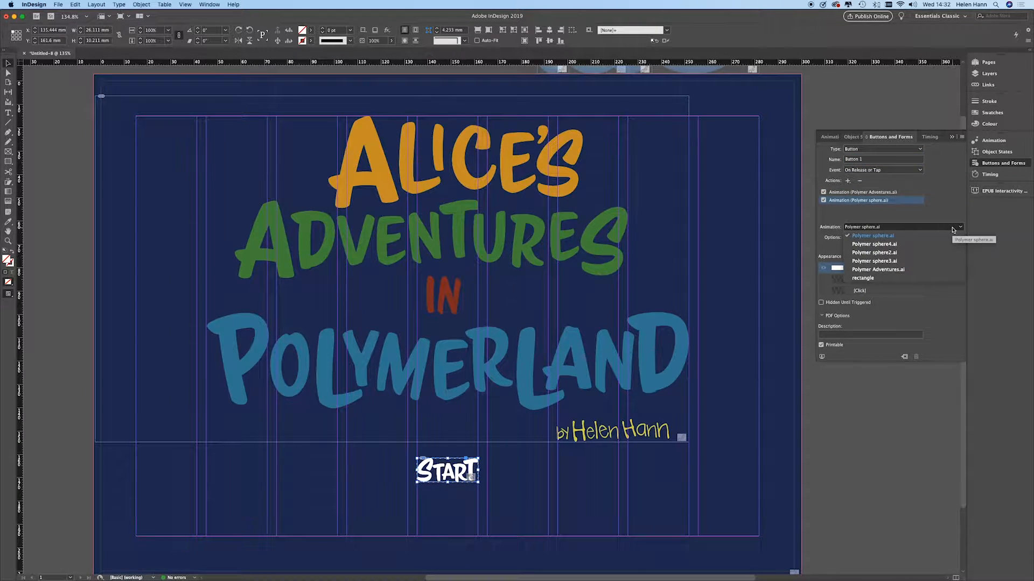
left_click(872, 279)
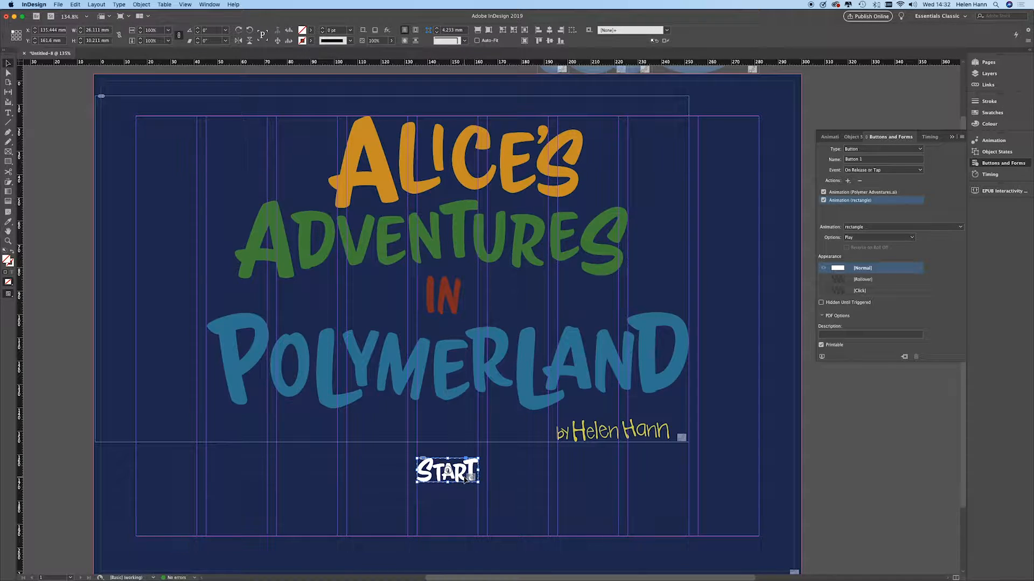
left_click(844, 457)
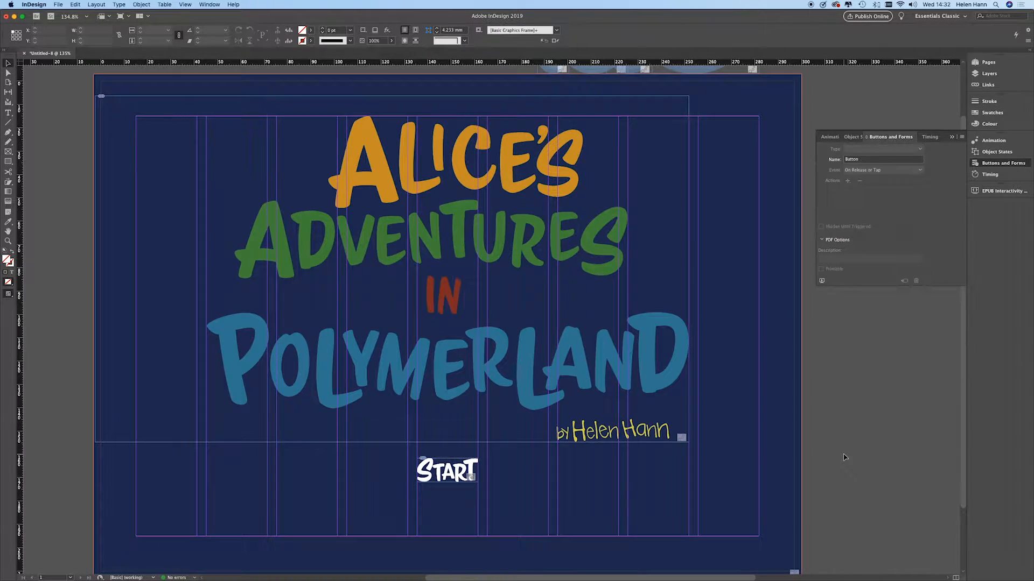
Remove the On Page Load trigger from the animations of the background rectangle and the title.
left_click(776, 461)
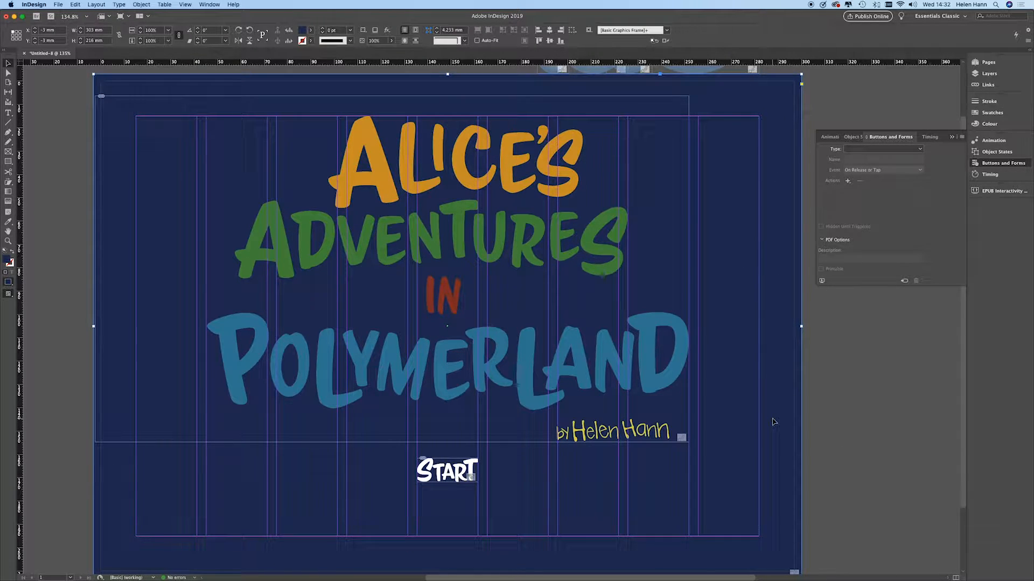
left_click(1000, 143)
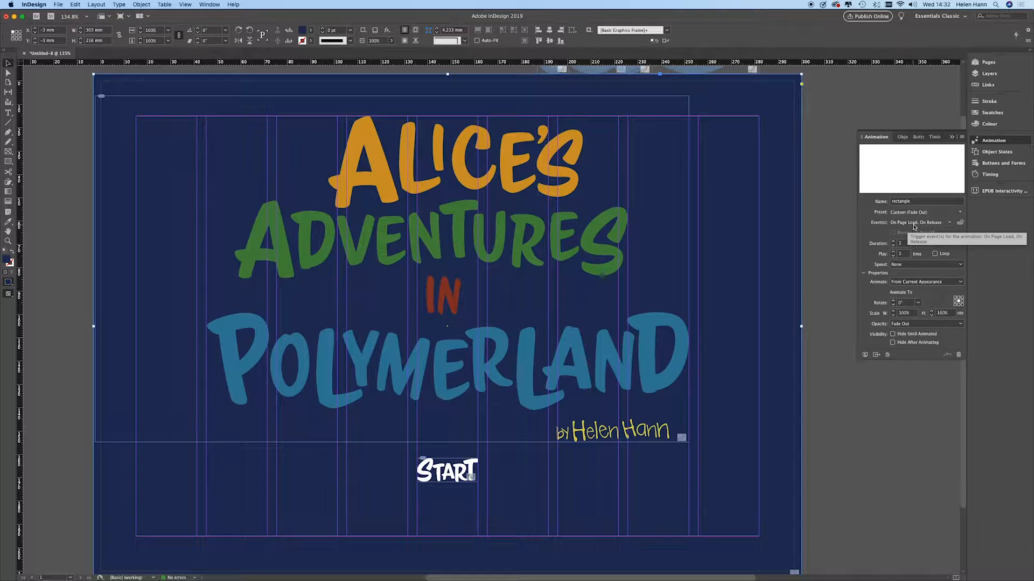
left_click(949, 223)
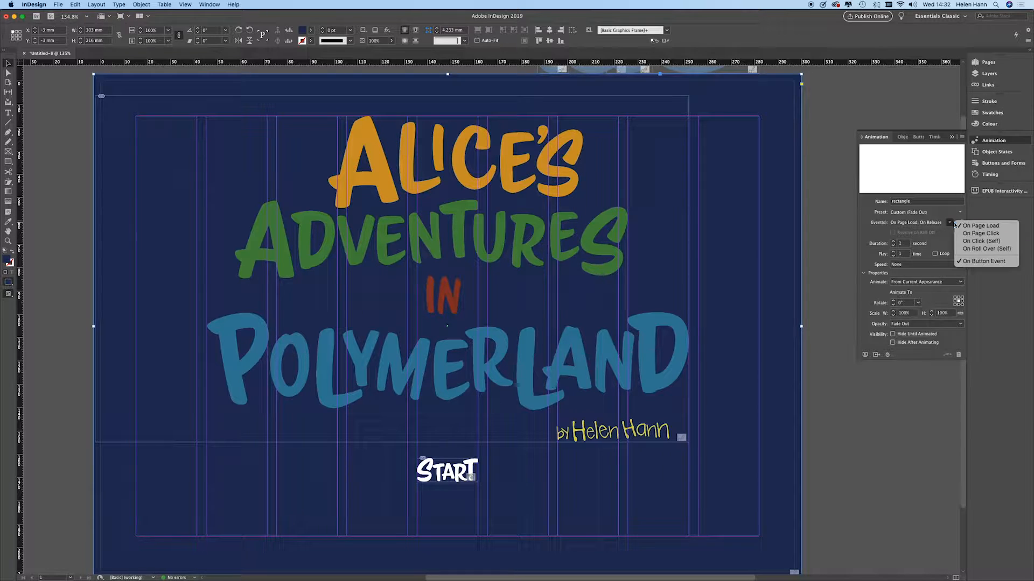
left_click(967, 227)
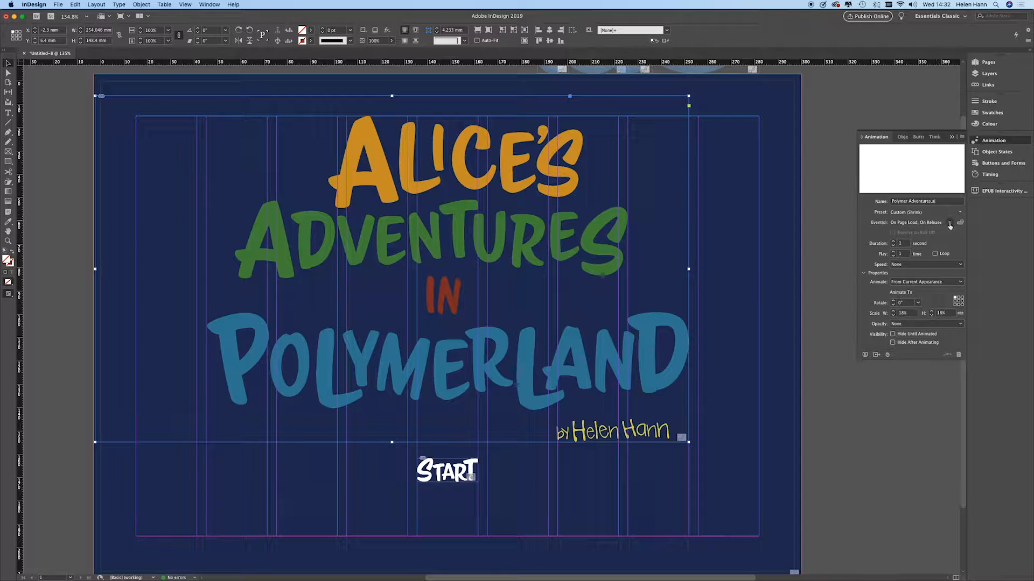
left_click(950, 223)
left_click(964, 226)
Play the page in the EPUB Interactivity Preview, test the START button, and close the preview.
left_click(987, 191)
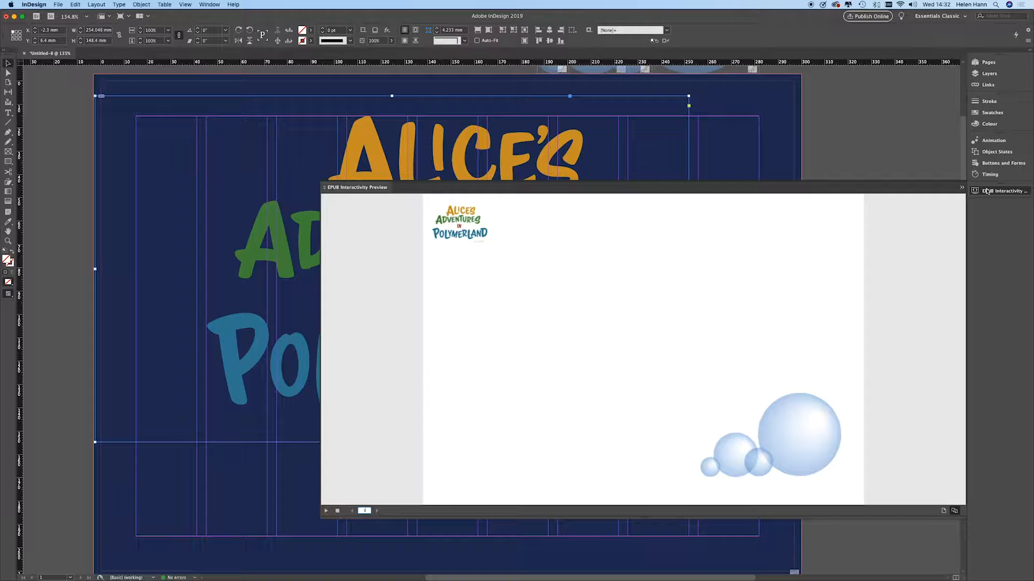
left_click(327, 511)
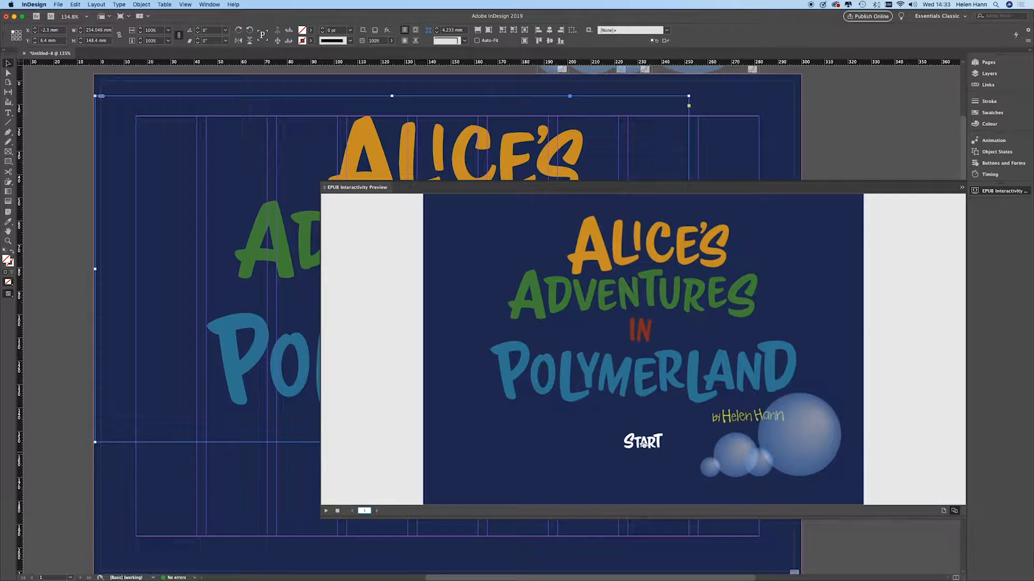
left_click(643, 443)
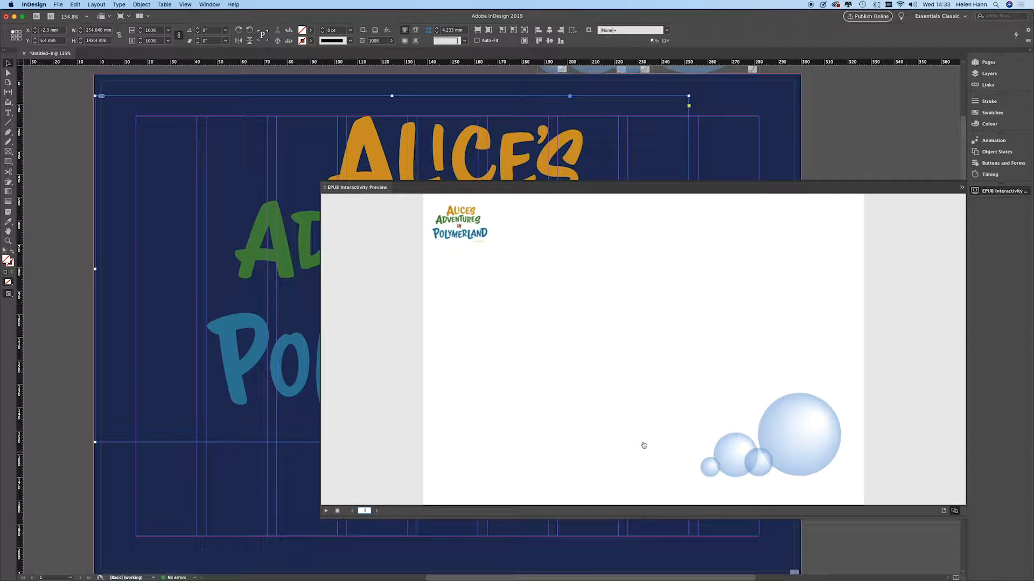
left_click(643, 446)
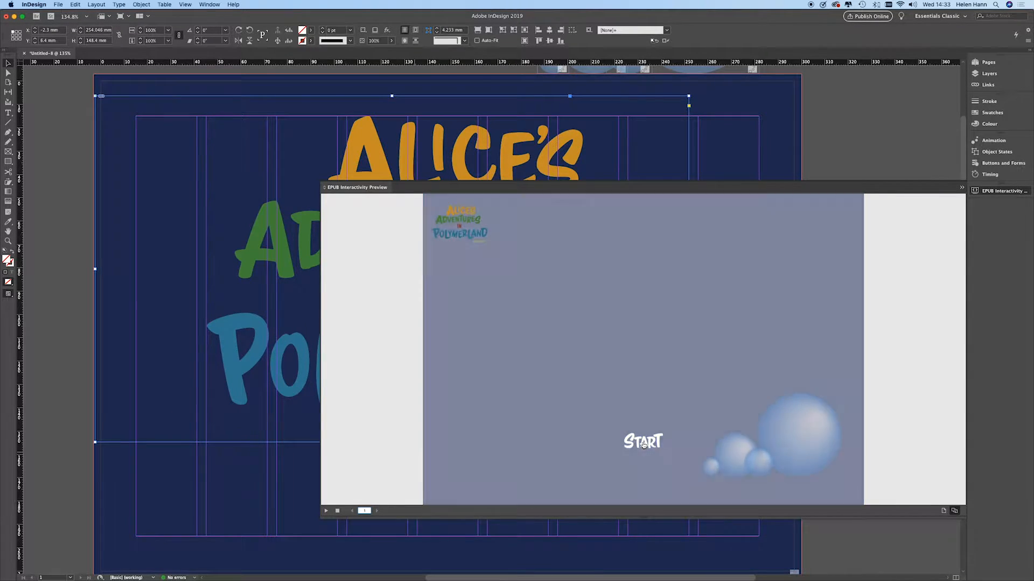
left_click(643, 443)
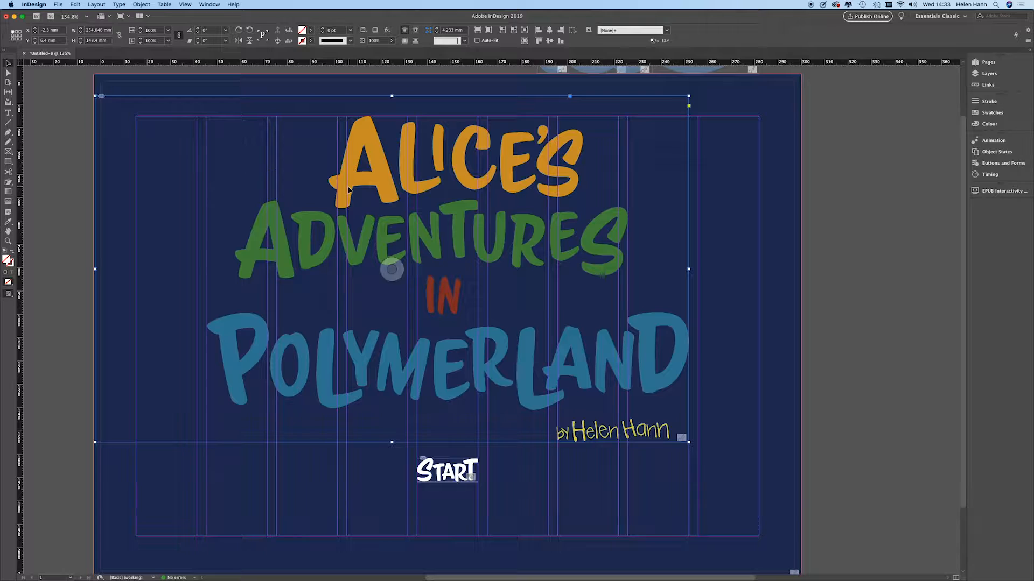
Select the START button, apply the Disappear animation preset to it, and enable Hide After Animating.
left_click(392, 269)
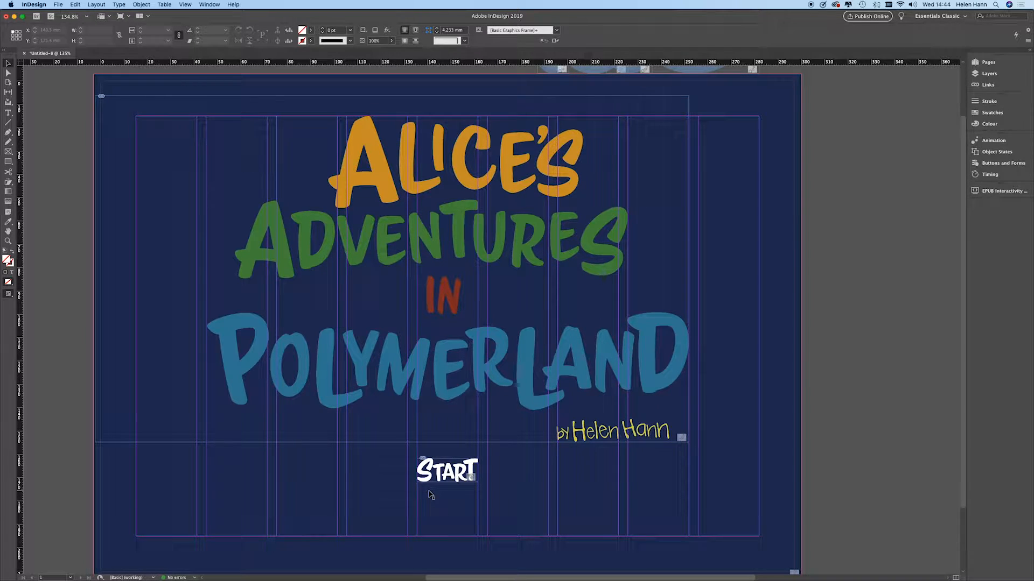
left_click(447, 470)
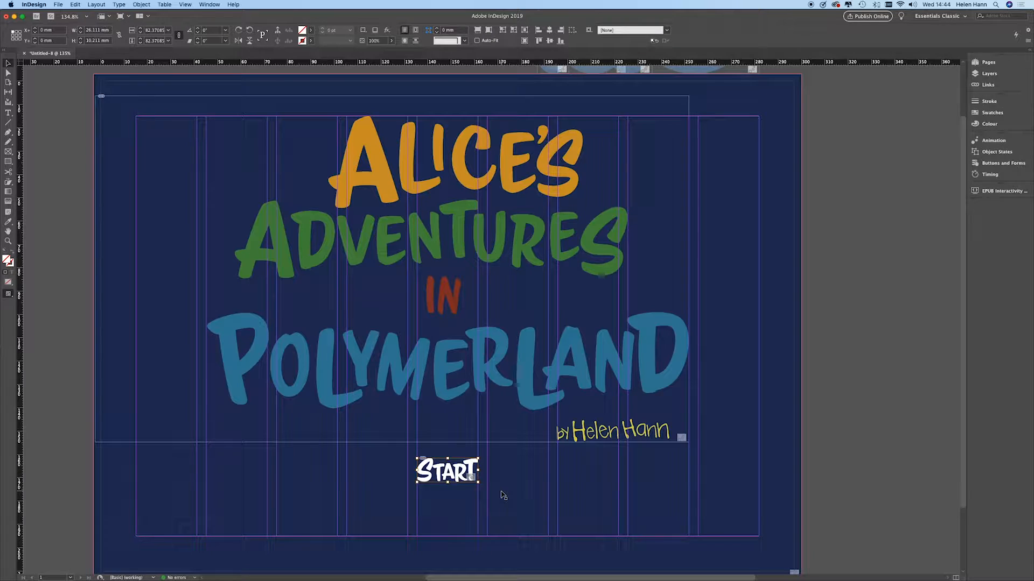
left_click(518, 475)
left_click(472, 474)
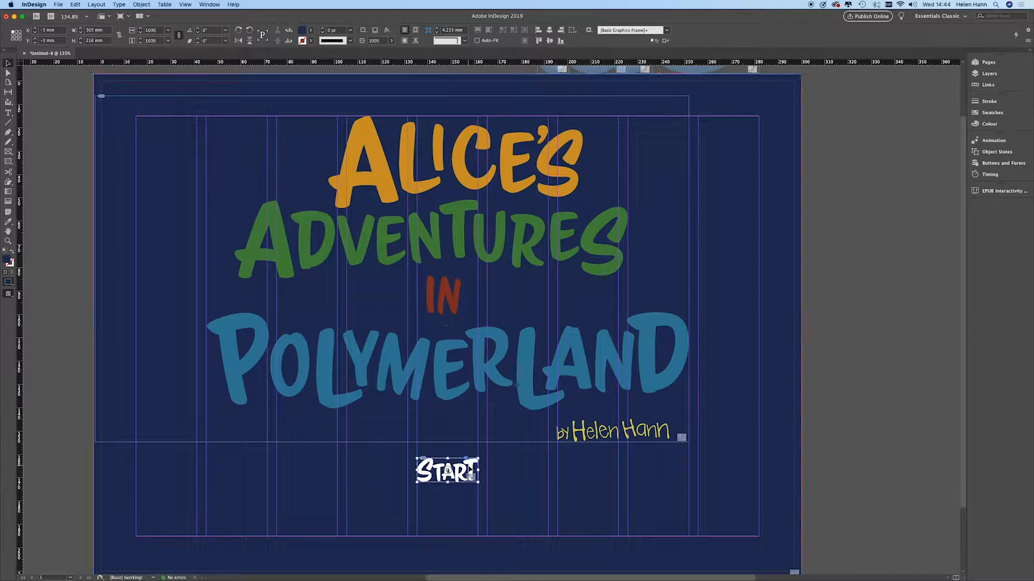
left_click(998, 142)
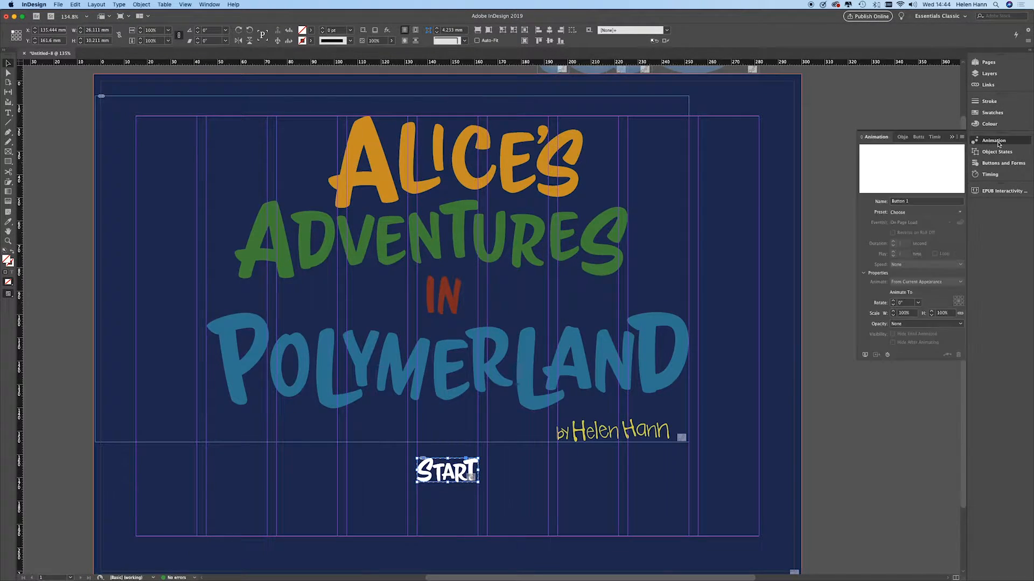
left_click(959, 213)
left_click(926, 249)
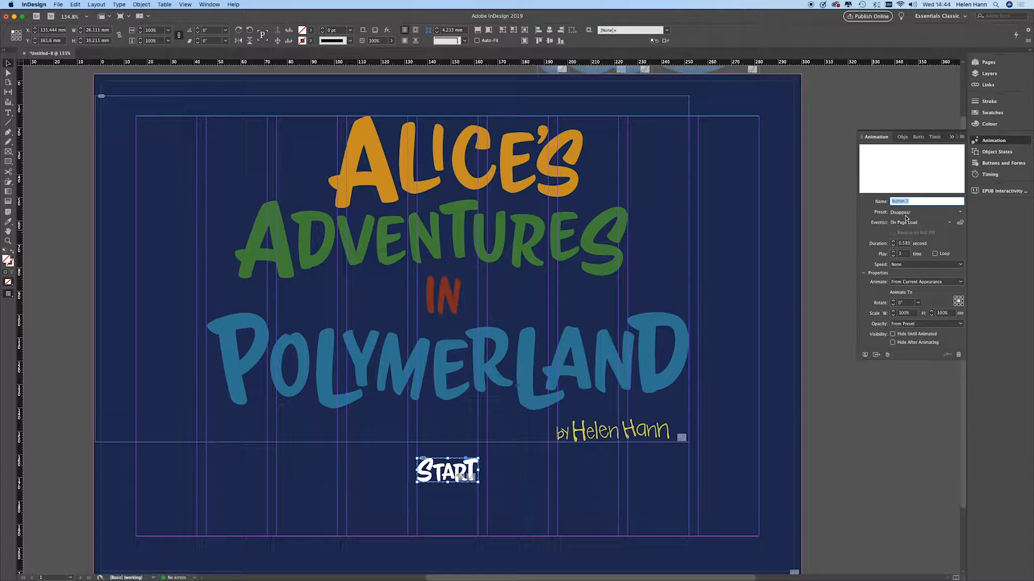
left_click(893, 343)
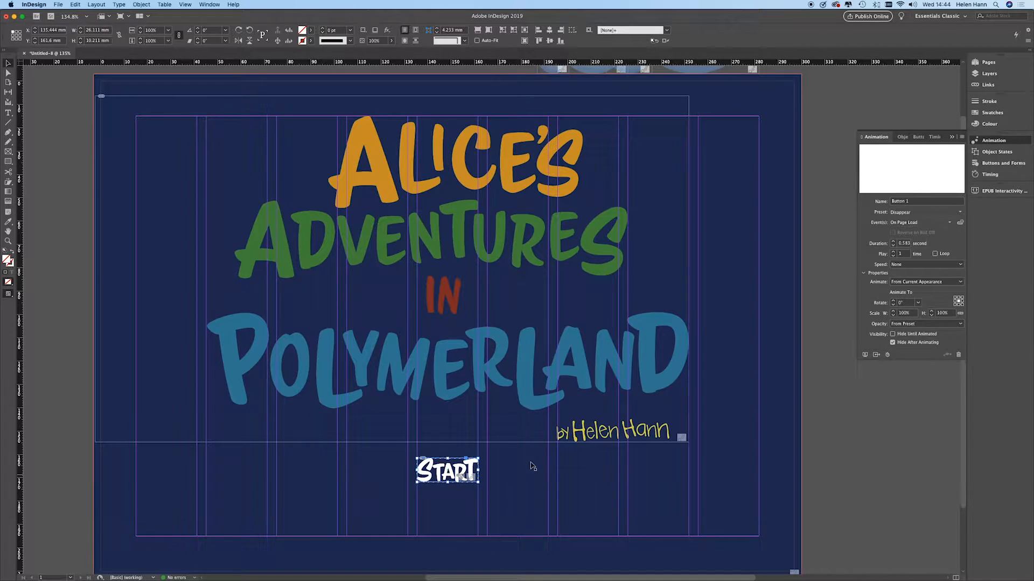
Add a third Animation action to the START button that plays the Button 1 animation.
left_click(918, 137)
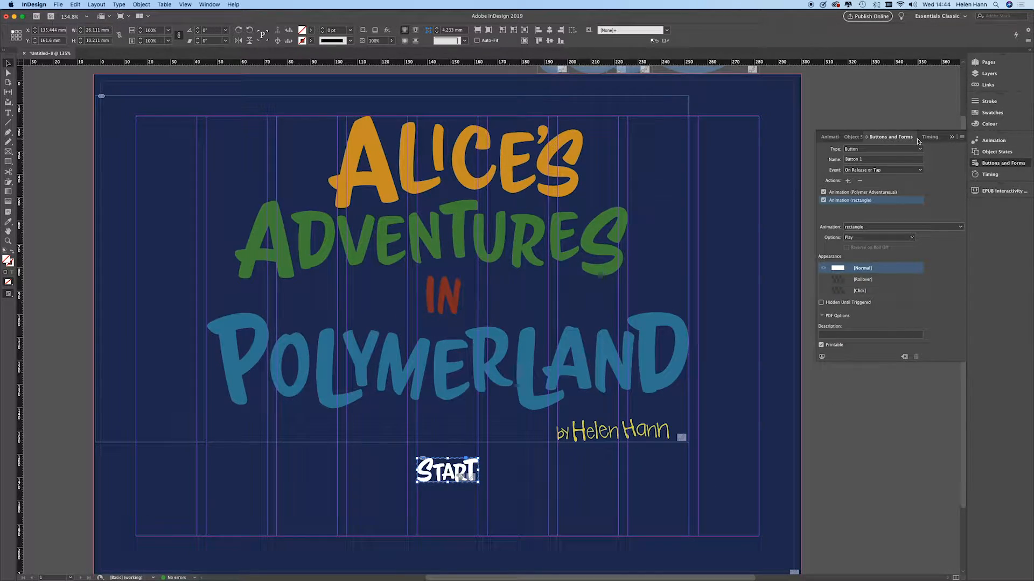
left_click(848, 181)
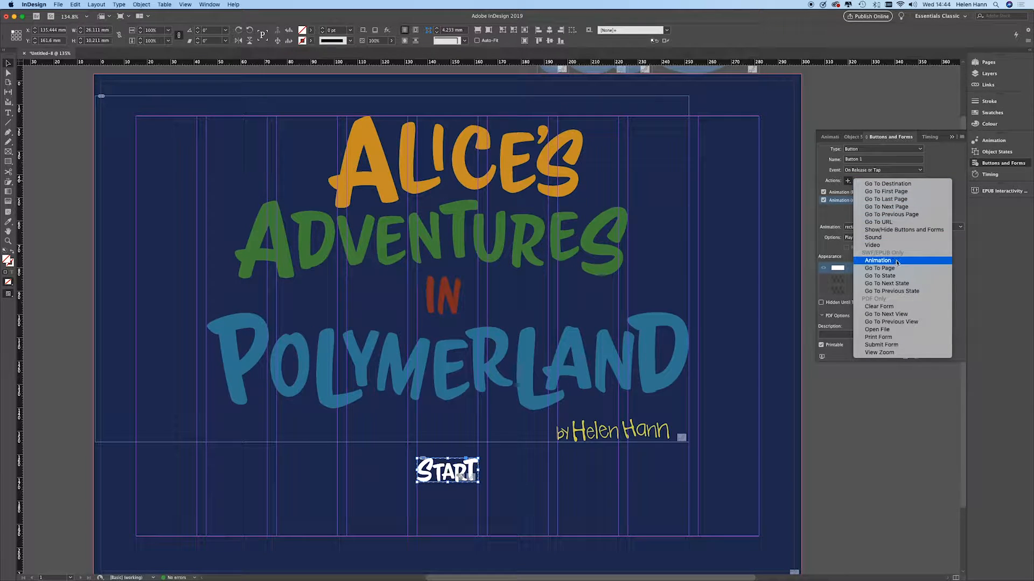
left_click(897, 262)
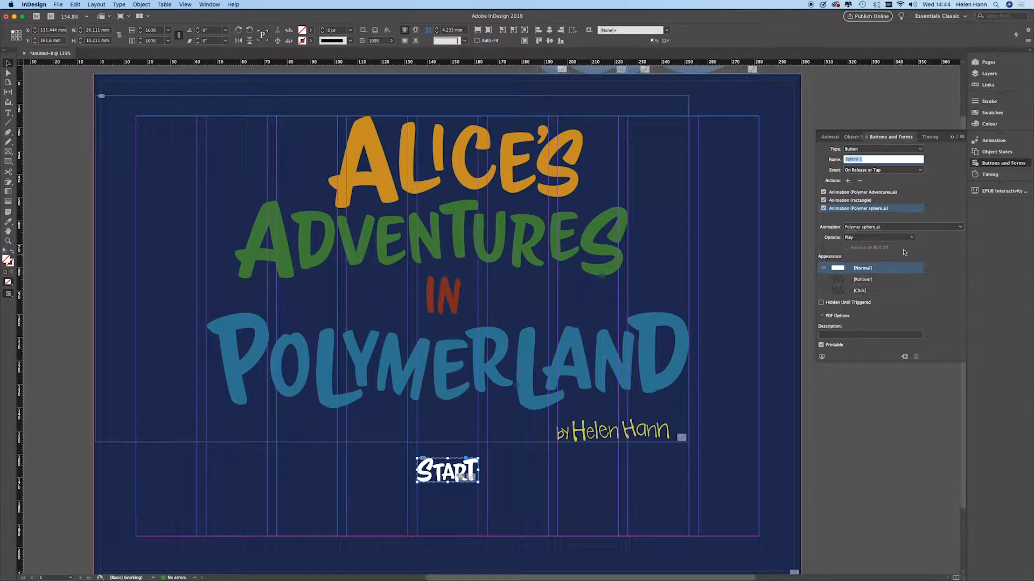
left_click(960, 229)
left_click(862, 287)
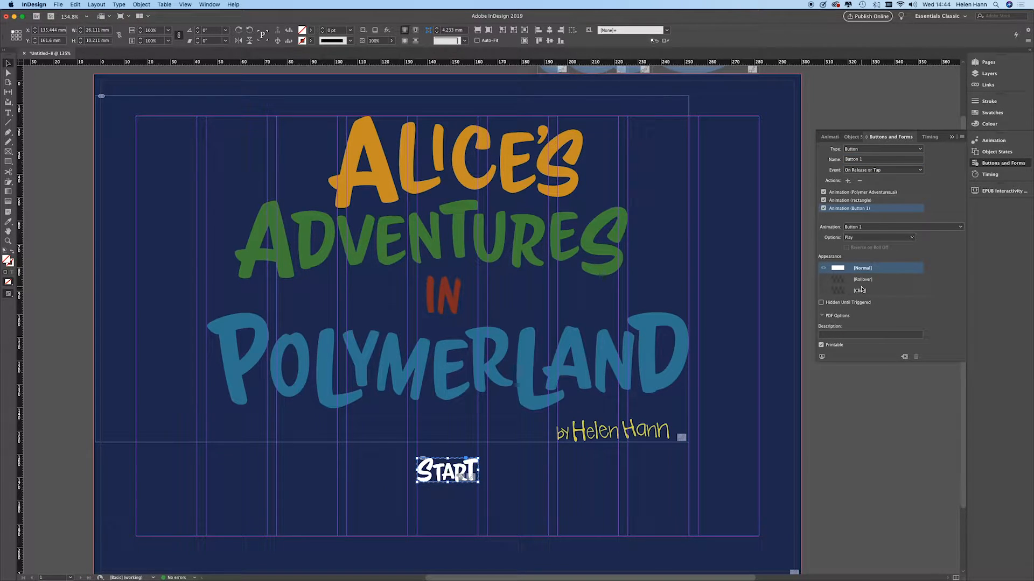
Play the page in the EPUB Interactivity Preview, test the START button, replay the page and close the preview.
left_click(974, 193)
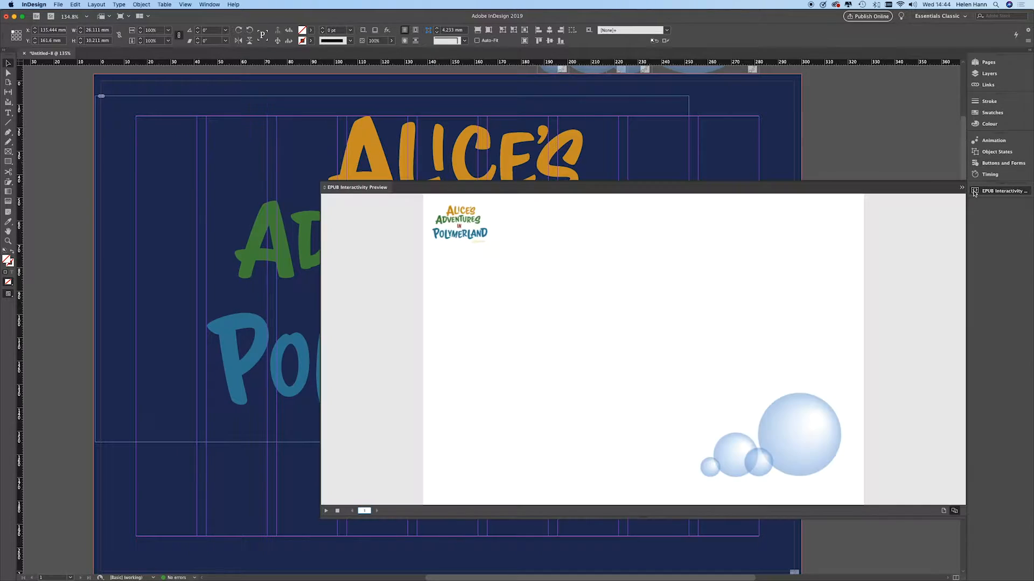
left_click(327, 511)
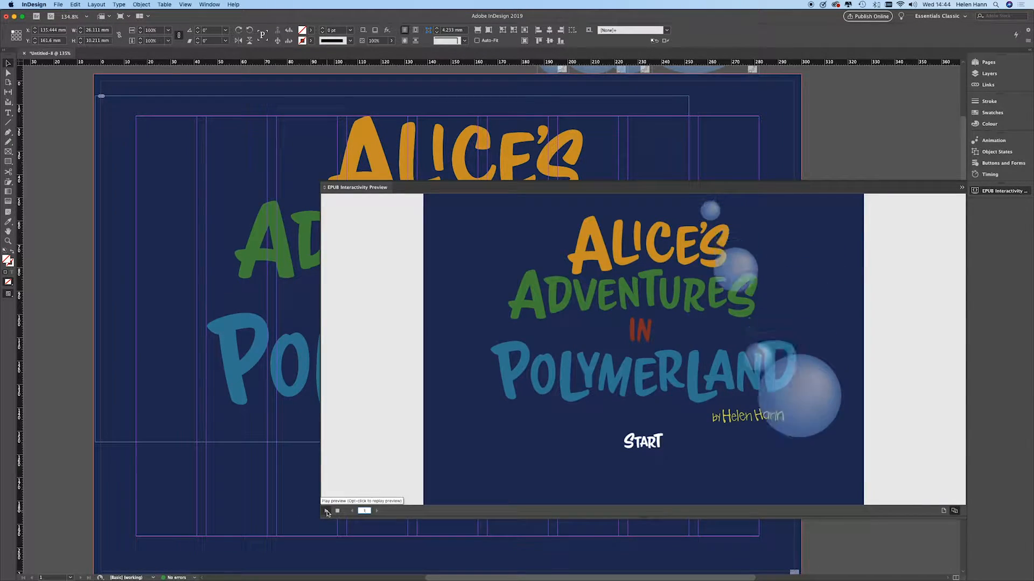
left_click(646, 443)
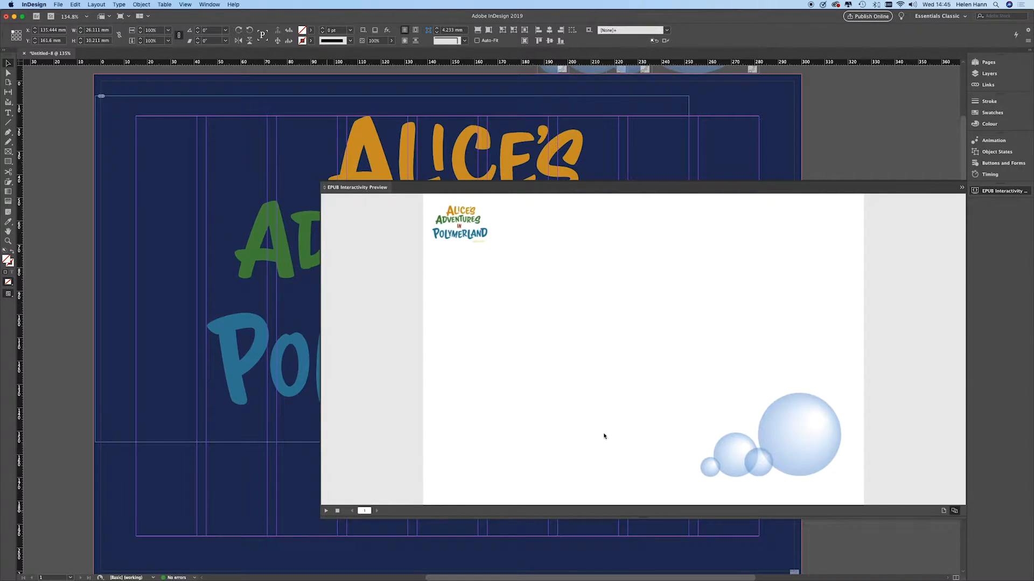
left_click(326, 511)
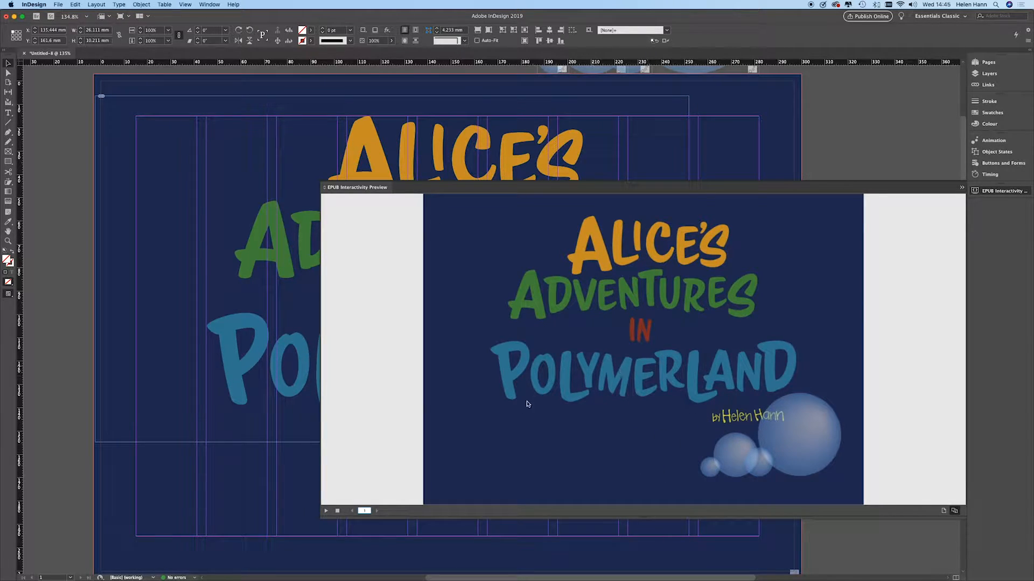
left_click(355, 189)
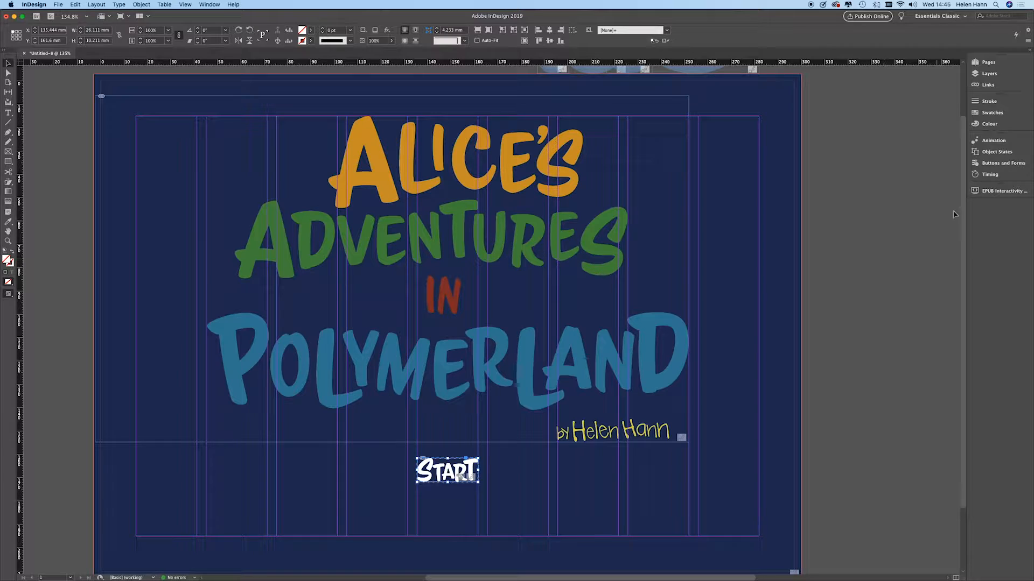
Remove the On Page Load trigger from the START button's Disappear animation.
left_click(991, 142)
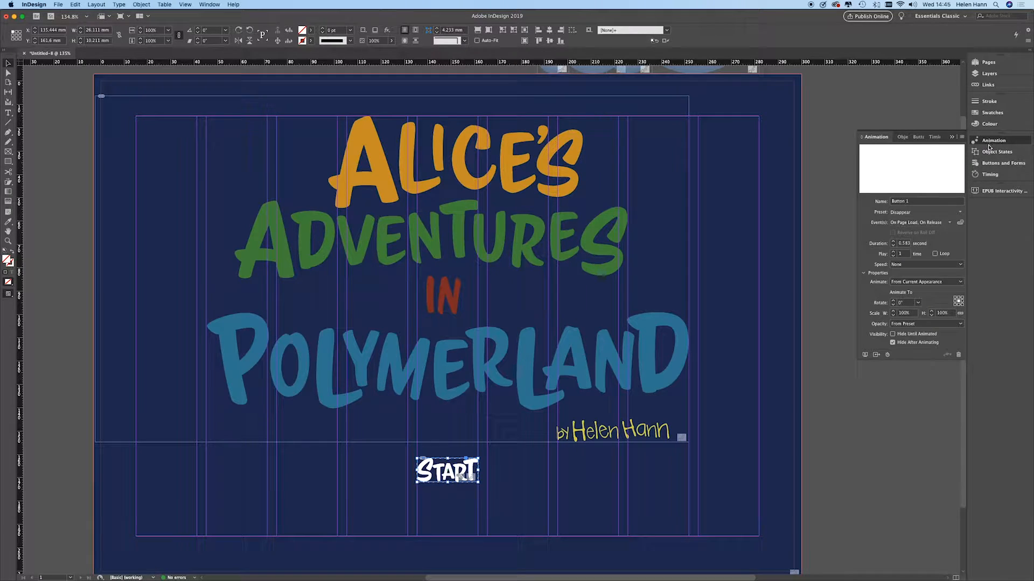
left_click(949, 223)
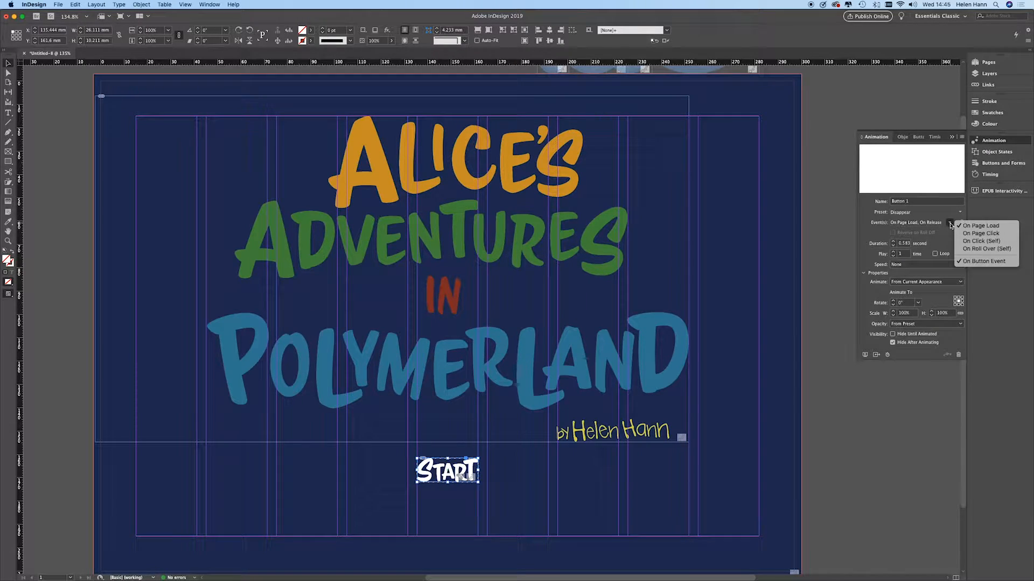
left_click(965, 226)
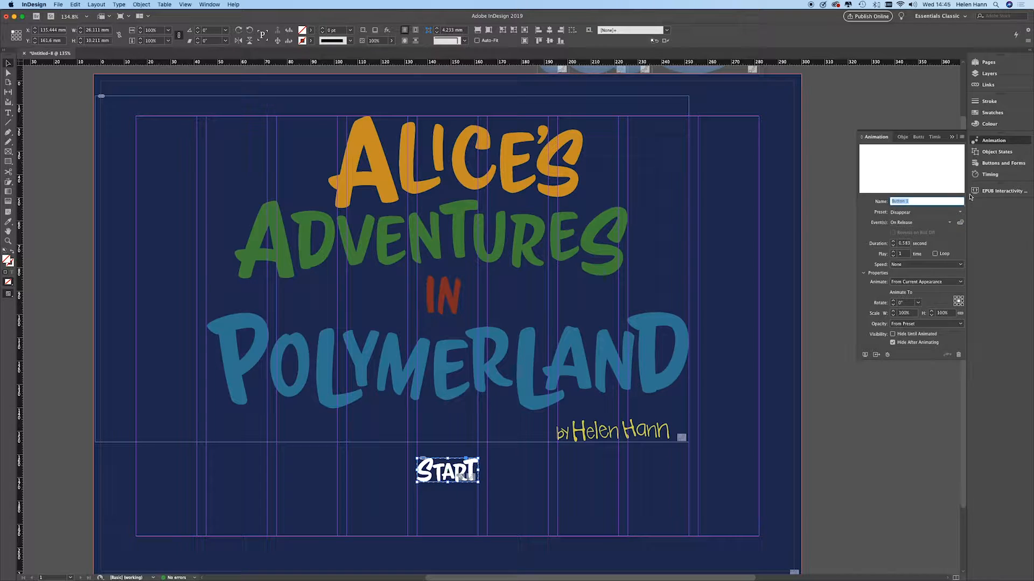
Replay the page in the EPUB Interactivity Preview, test the START button's disappearance, and close the preview.
left_click(999, 190)
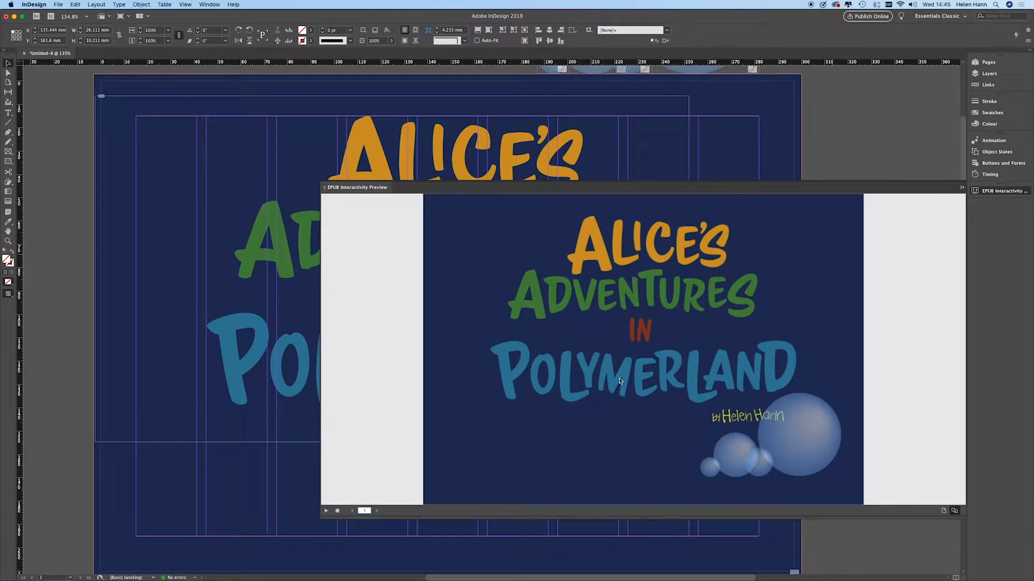
left_click(326, 511)
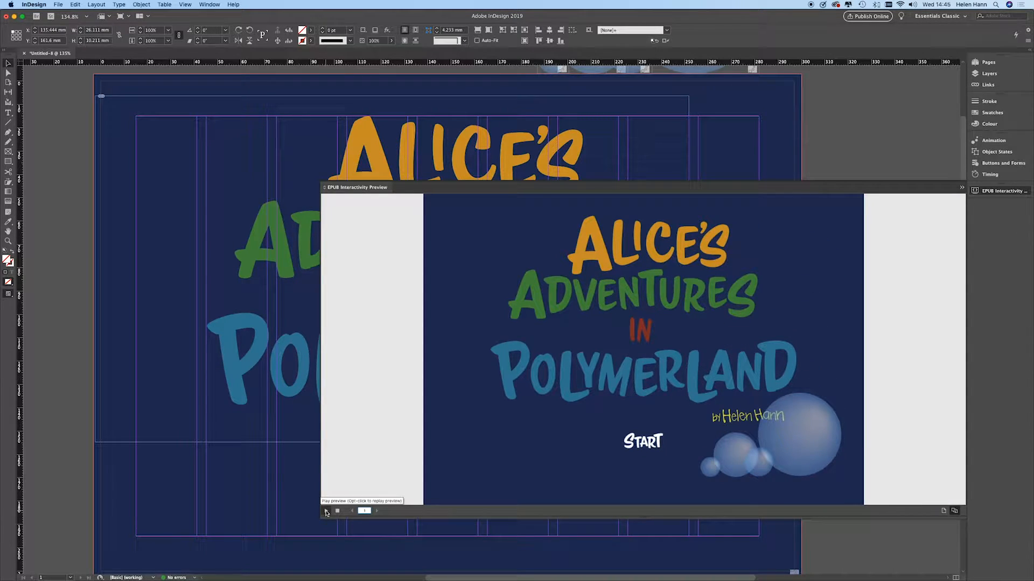
left_click(645, 443)
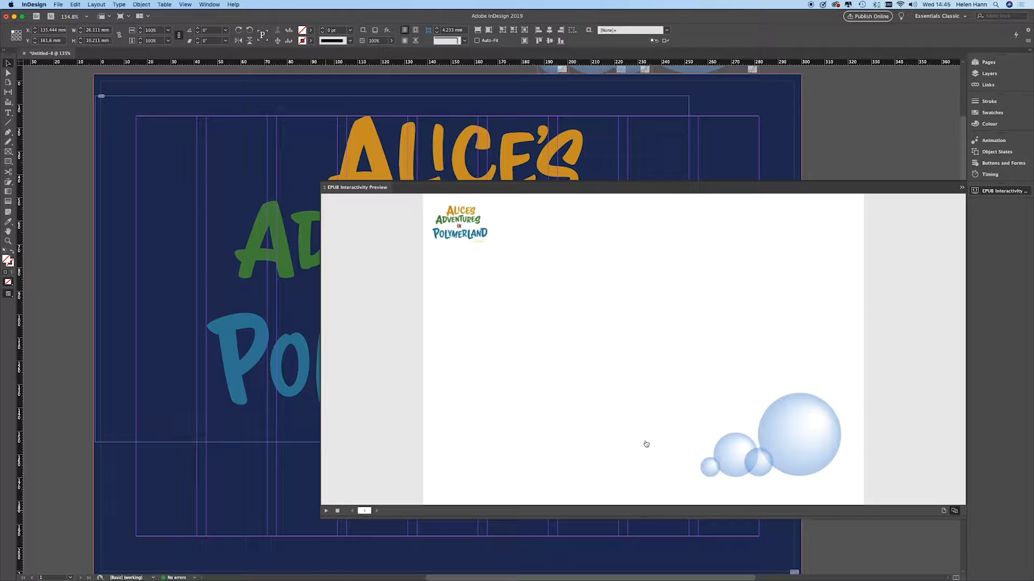
double_click(339, 188)
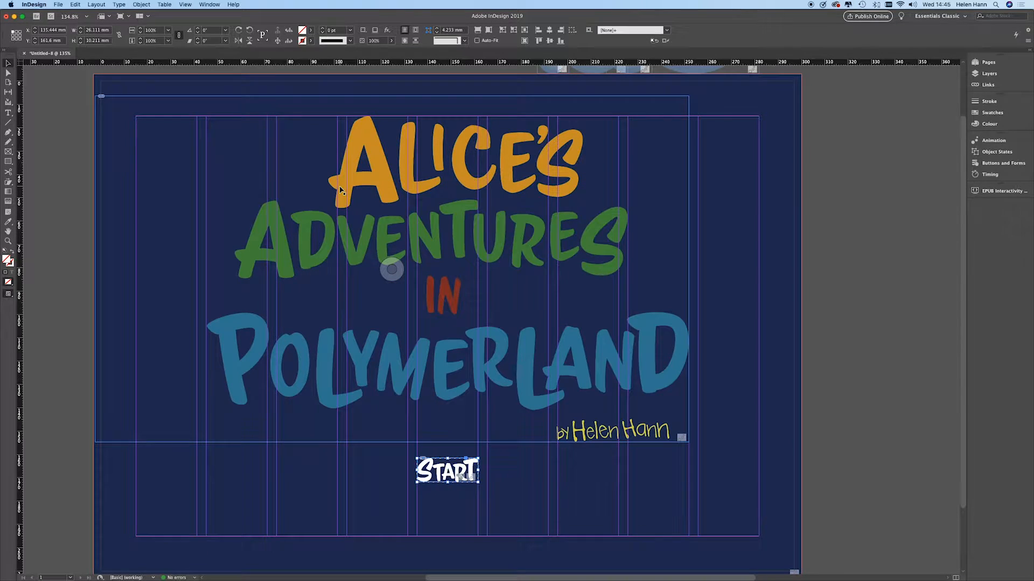
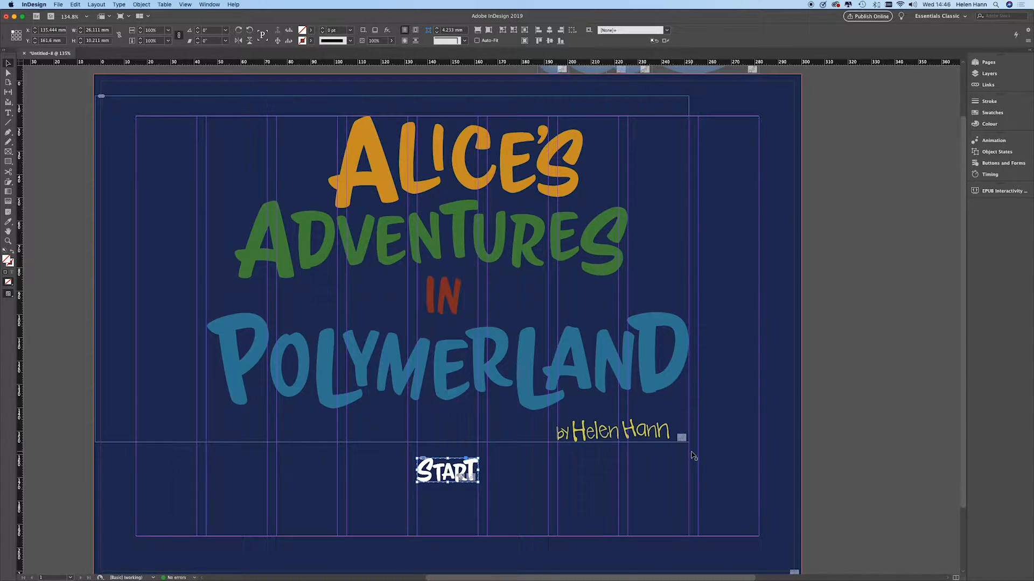
Create a new layer named Introduction Layer.
left_click(991, 74)
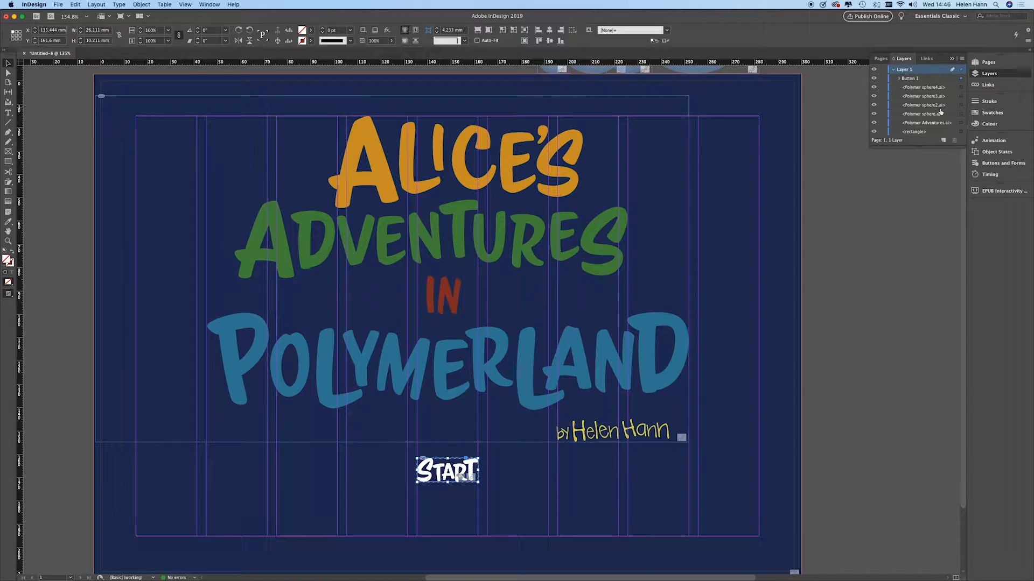
left_click(957, 59)
left_click(950, 64)
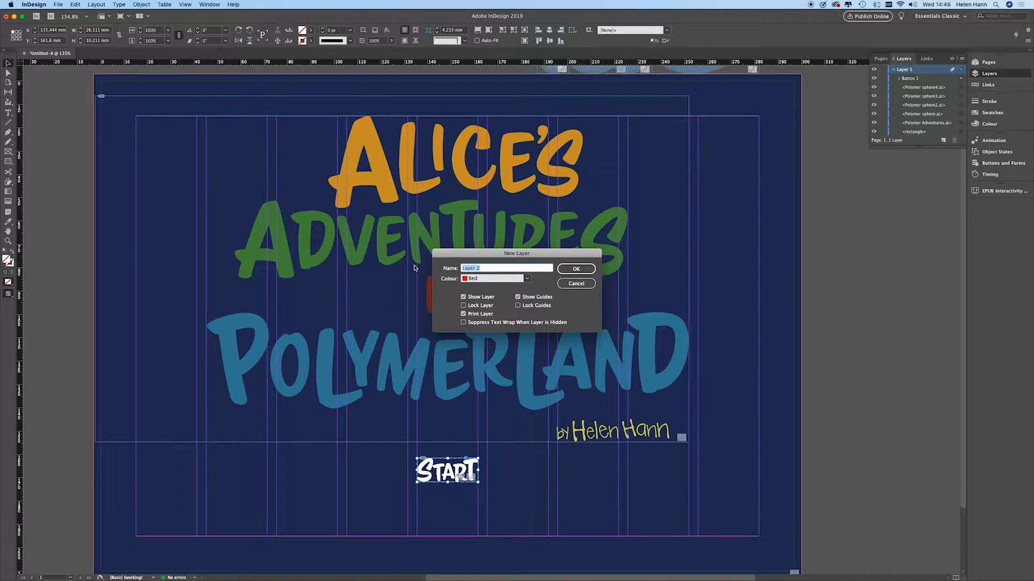
key("BackSpace")
left_click(585, 268)
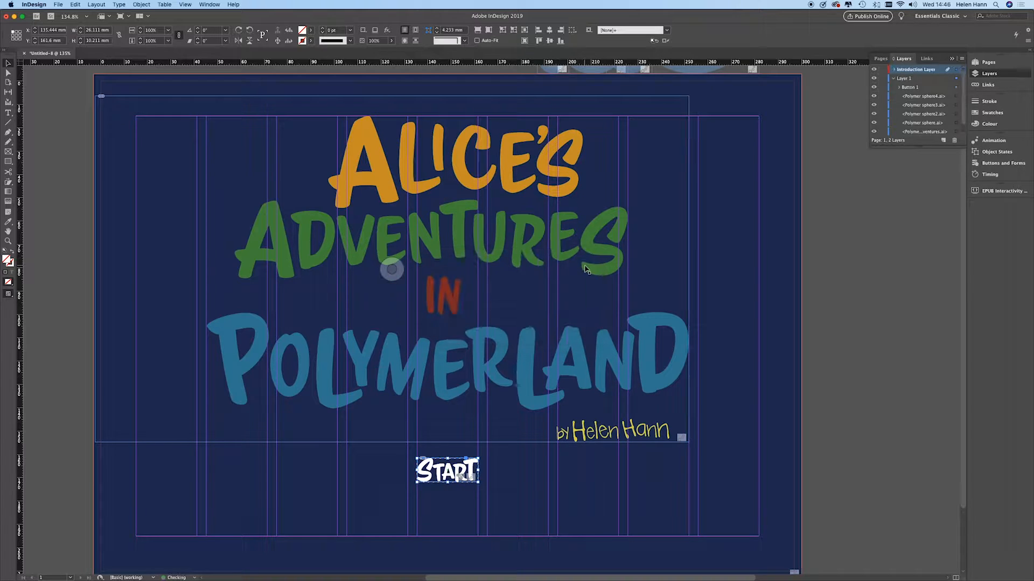
Collapse Layer 1 in the layer list, then lock and hide it.
left_click(891, 79)
left_click(883, 79)
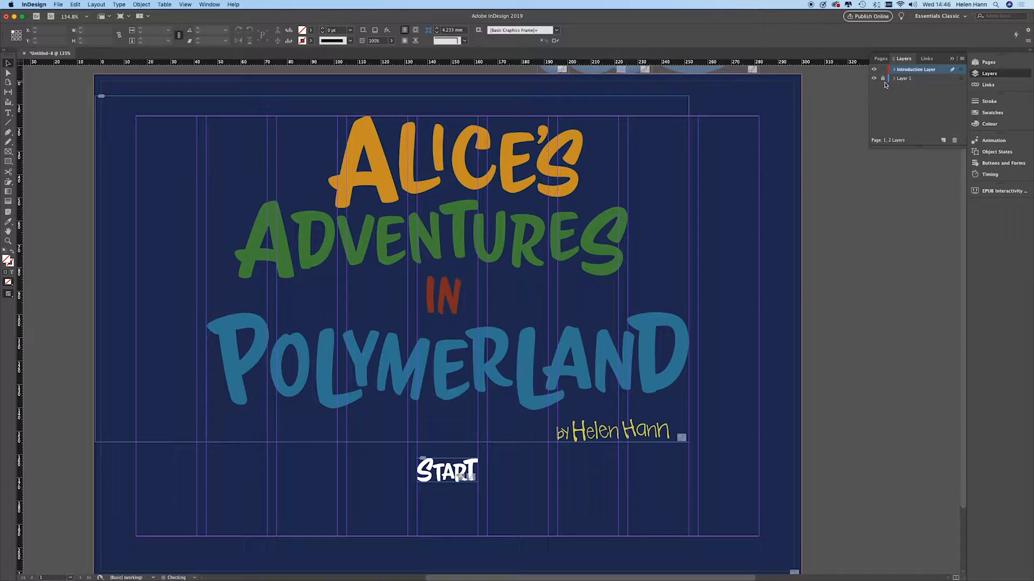
left_click(874, 78)
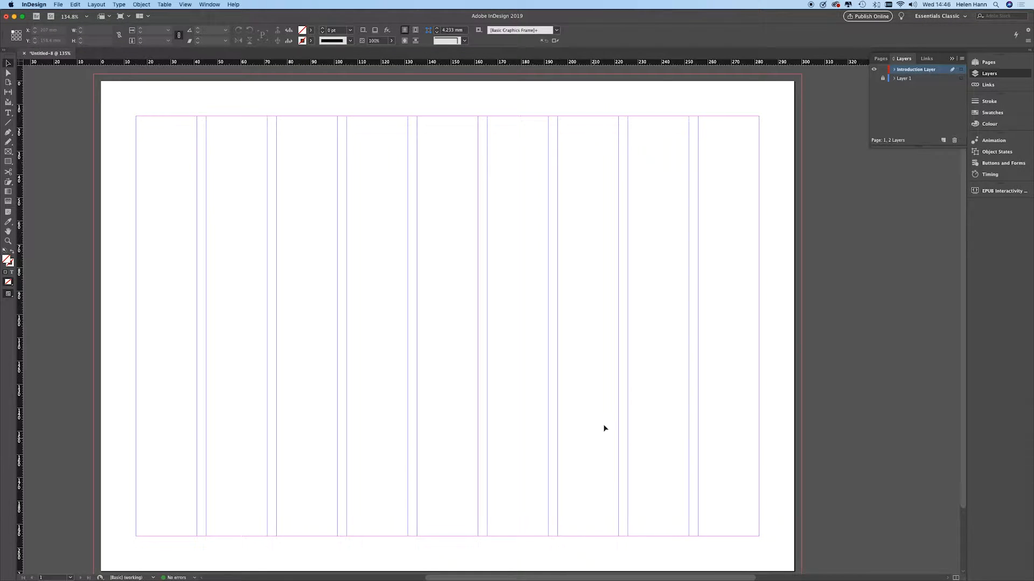
left_click(874, 79)
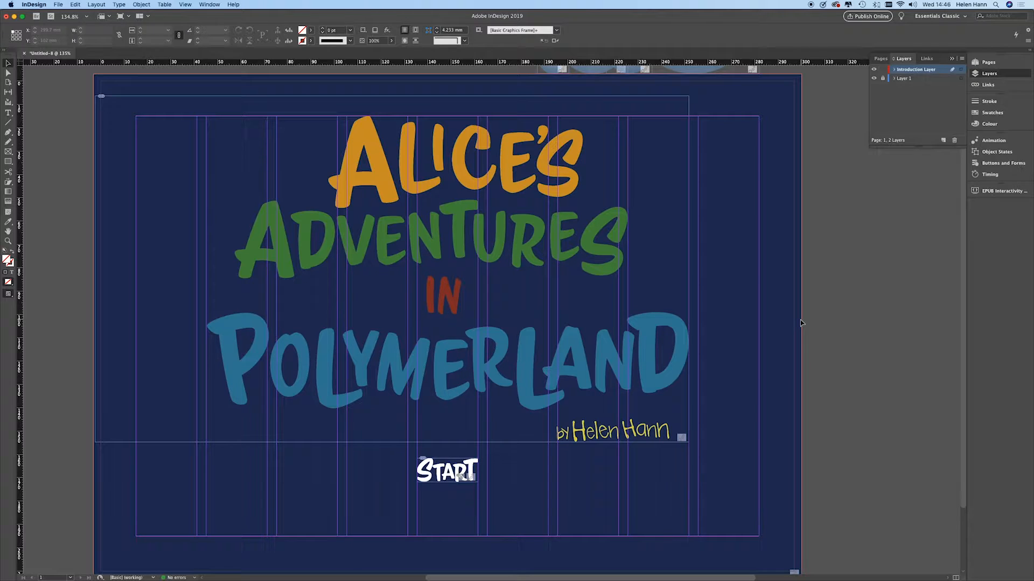
left_click(874, 79)
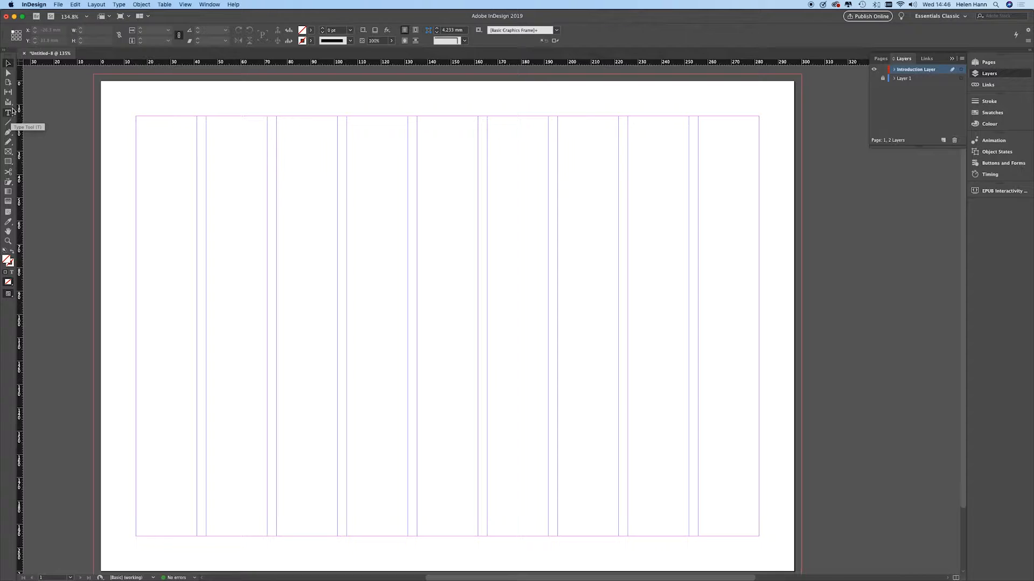
Place PolymerIntroCopy.docx from the ADVANCED INTERACTIVE INDESIGN WORKSHOP Folder in a text frame about 267 by 77 mm spanning the page margins.
left_click(59, 4)
left_click(71, 109)
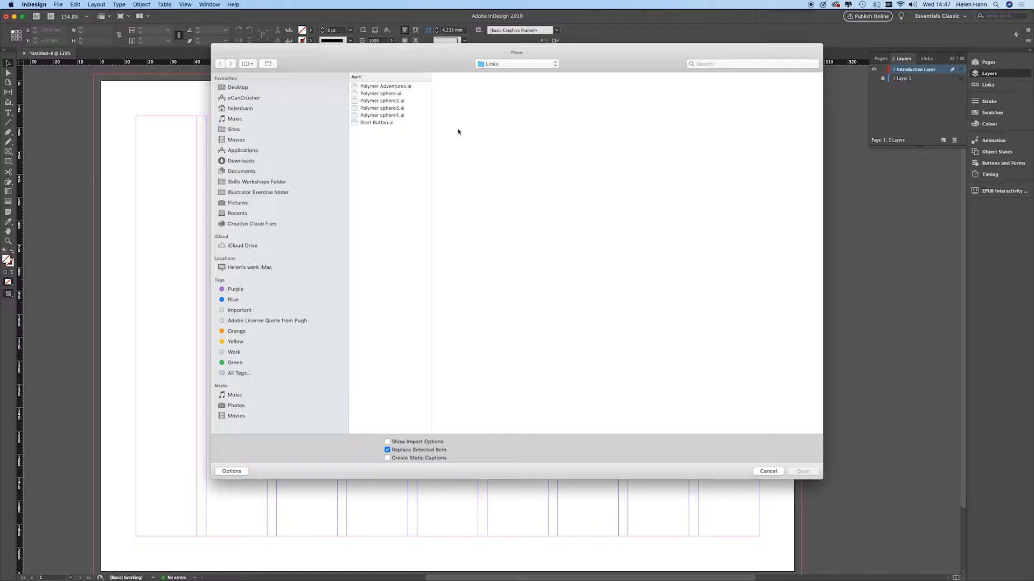
left_click(519, 64)
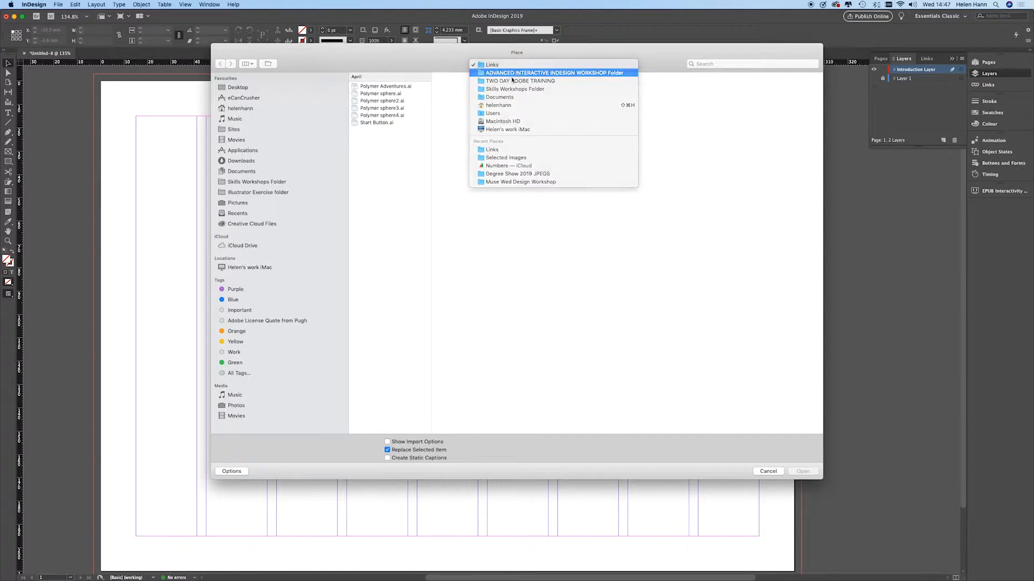
left_click(515, 74)
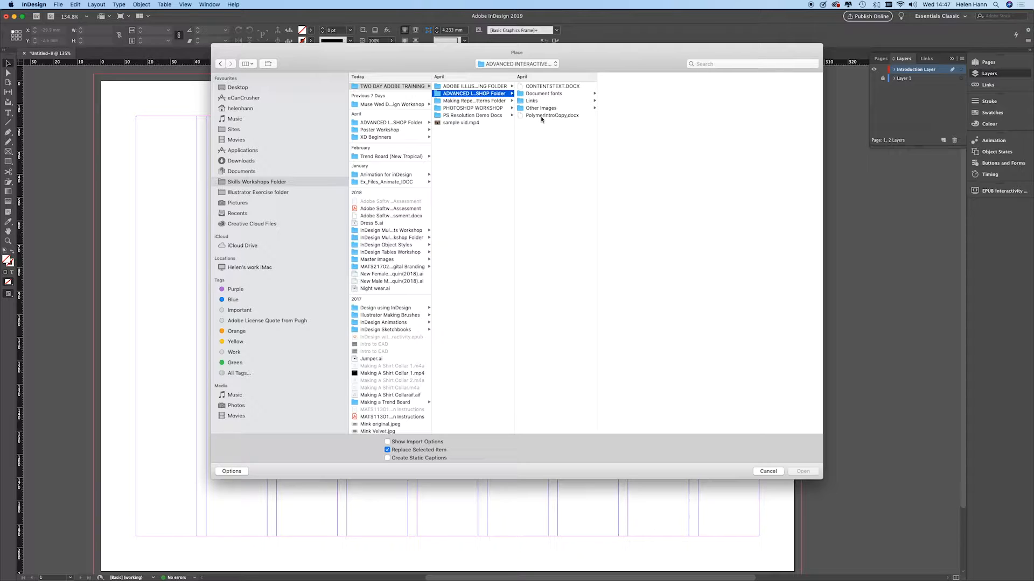
left_click(542, 116)
left_click(802, 473)
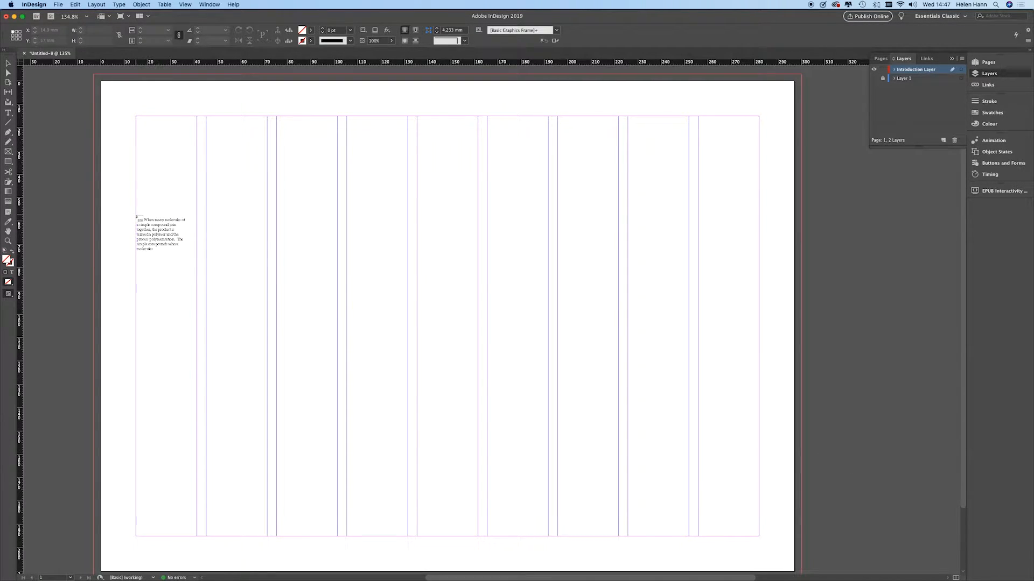
left_click_drag(137, 217, 509, 309)
mouse_move(649, 325)
left_mouse_down()
mouse_move(709, 337)
mouse_move(750, 363)
mouse_move(759, 396)
left_mouse_up()
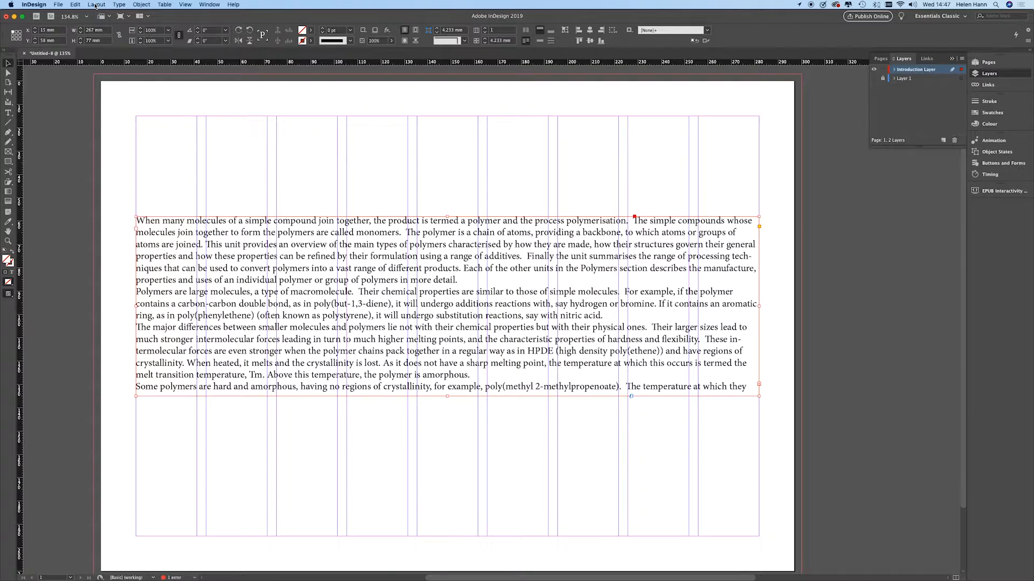
Set the introduction text's font to Gill Sans Regular and its size to 9 pt, and close the character settings.
left_click(119, 5)
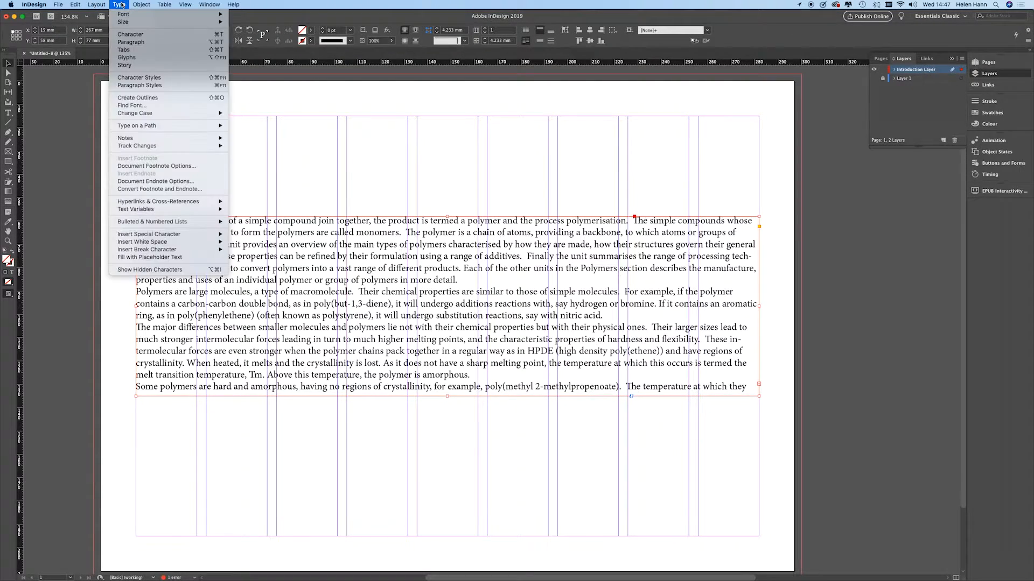
left_click(131, 34)
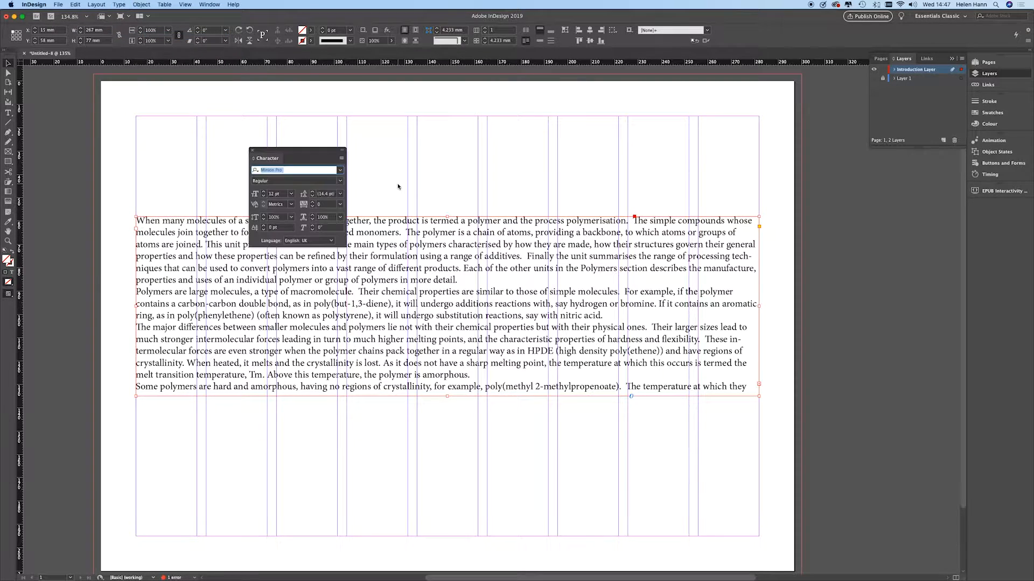
left_click(263, 196)
left_click(263, 196)
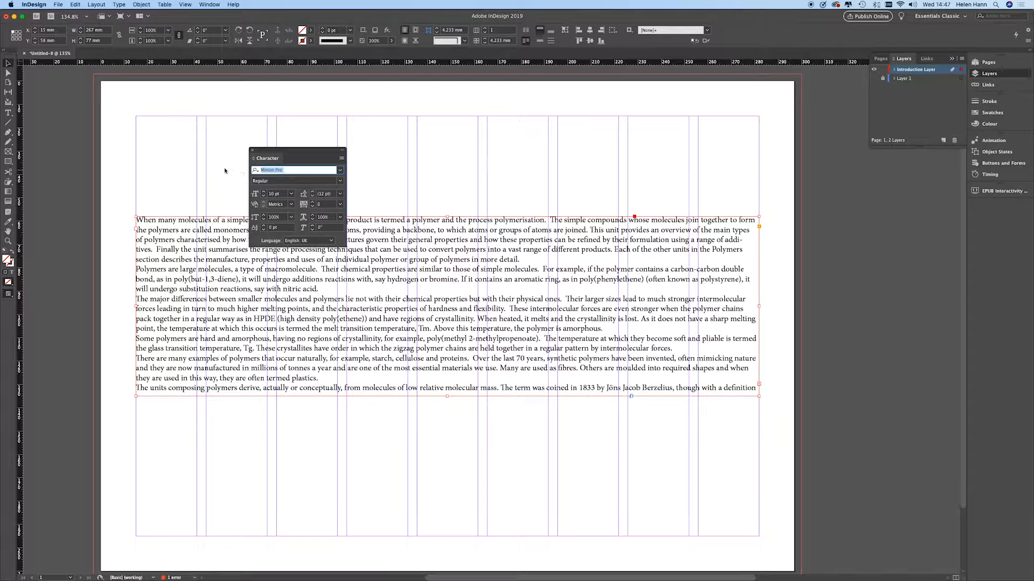
type("Gi")
key("Return")
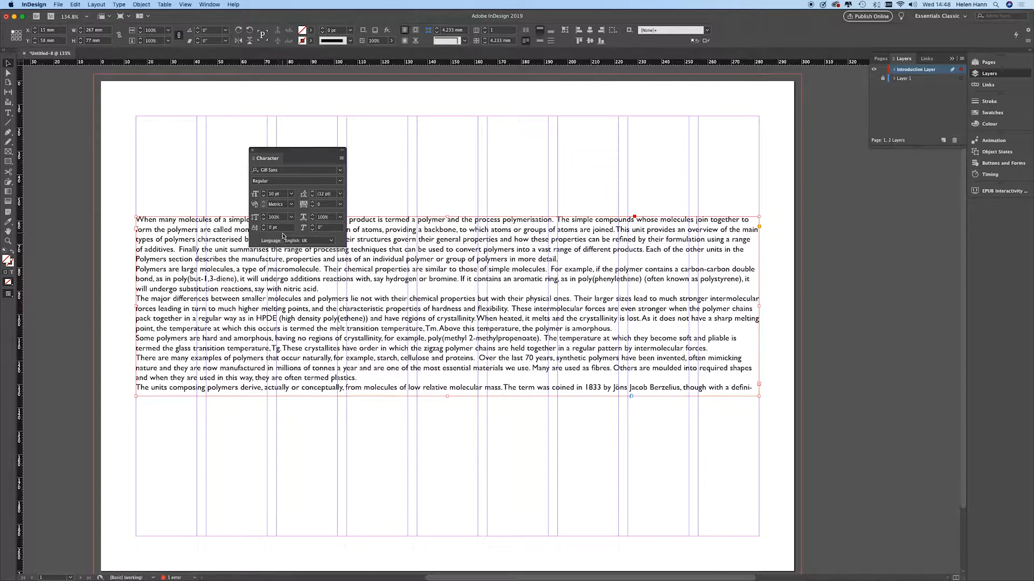
left_click(265, 196)
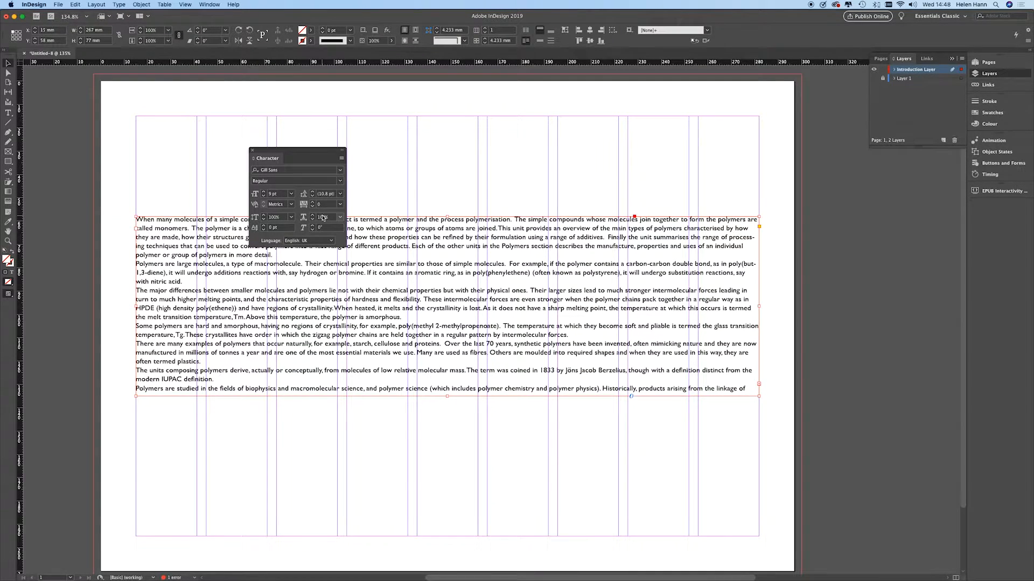
left_click(252, 151)
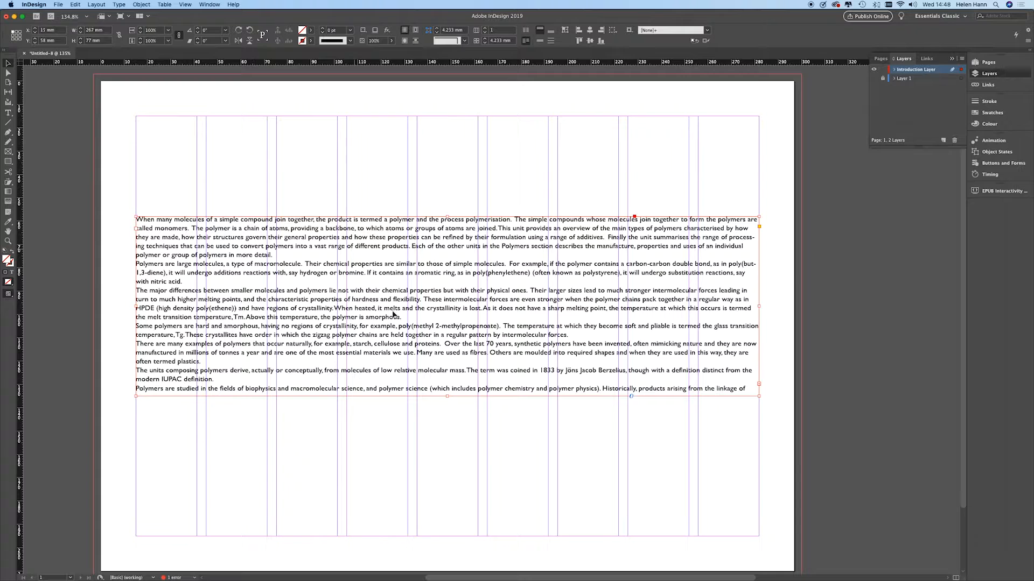
Split the introduction text frame into 3 columns and extend its lower edge to a height of about 81.6 mm.
left_click(485, 29)
left_click(485, 29)
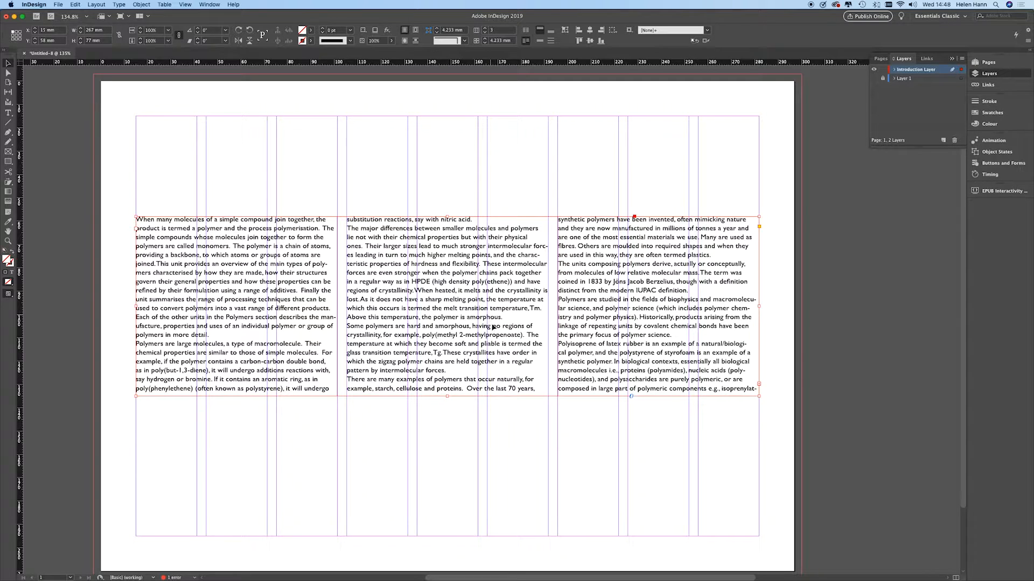
left_click_drag(448, 396, 446, 407)
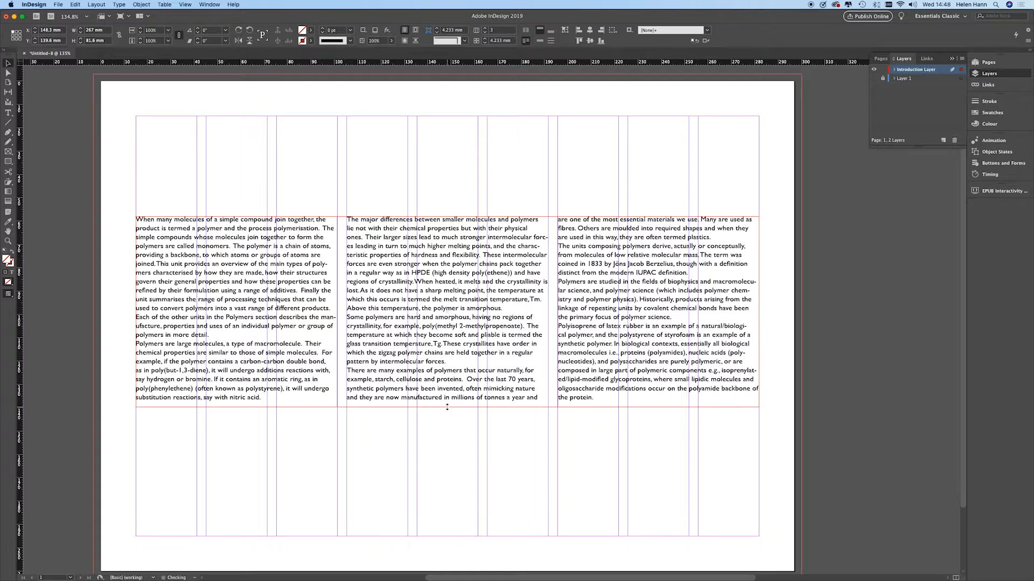
left_click(88, 149)
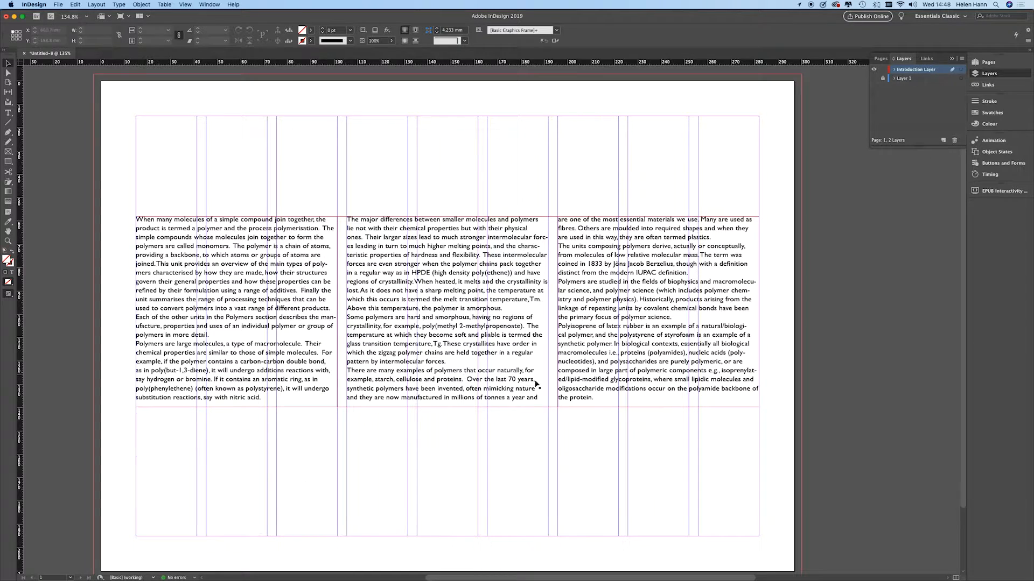
Give the first introduction paragraph a one-character drop cap spanning 5 lines, with the preview turned on, and collapse the paragraph settings.
left_click(8, 113)
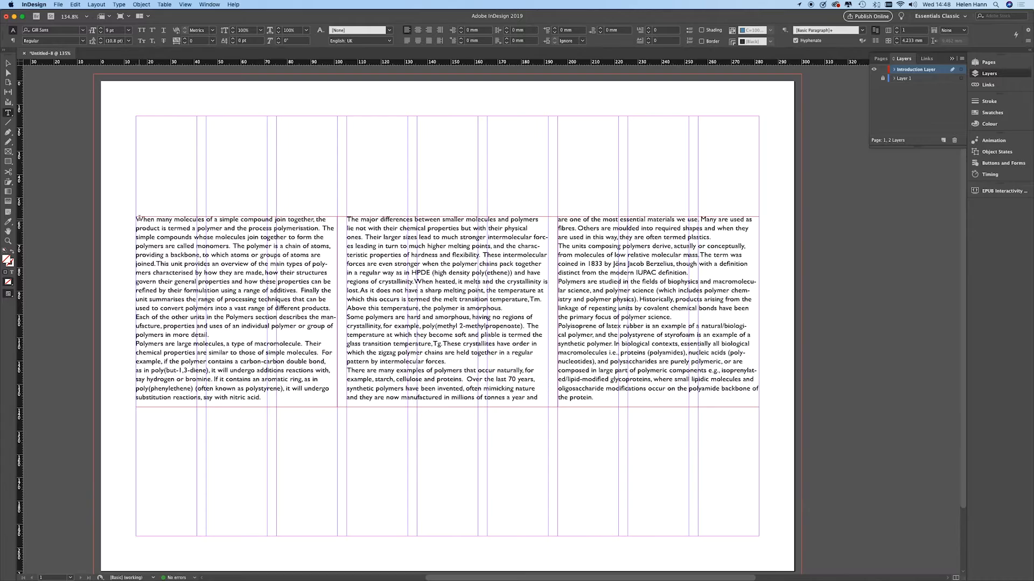
left_click(139, 220)
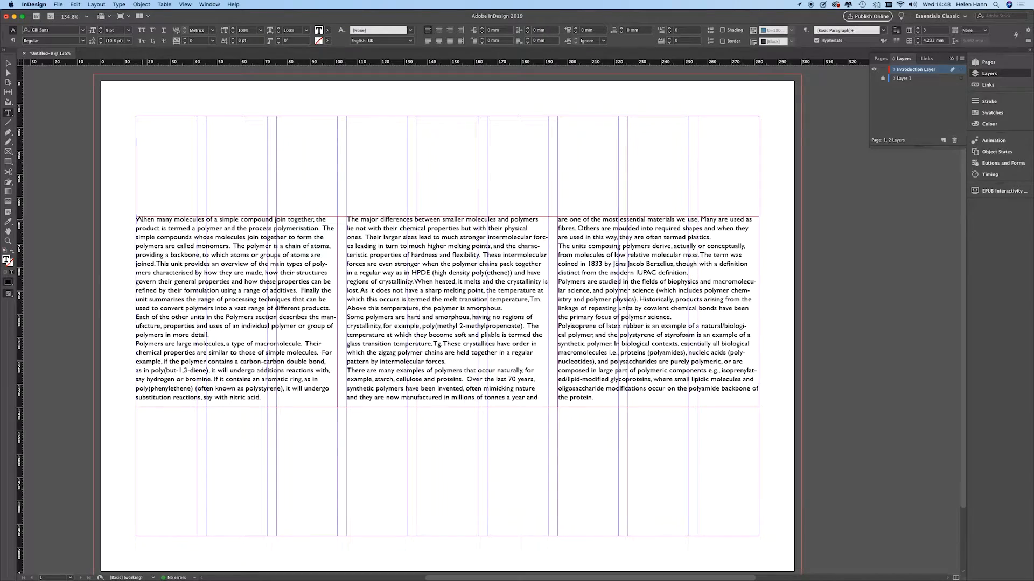
left_click(116, 4)
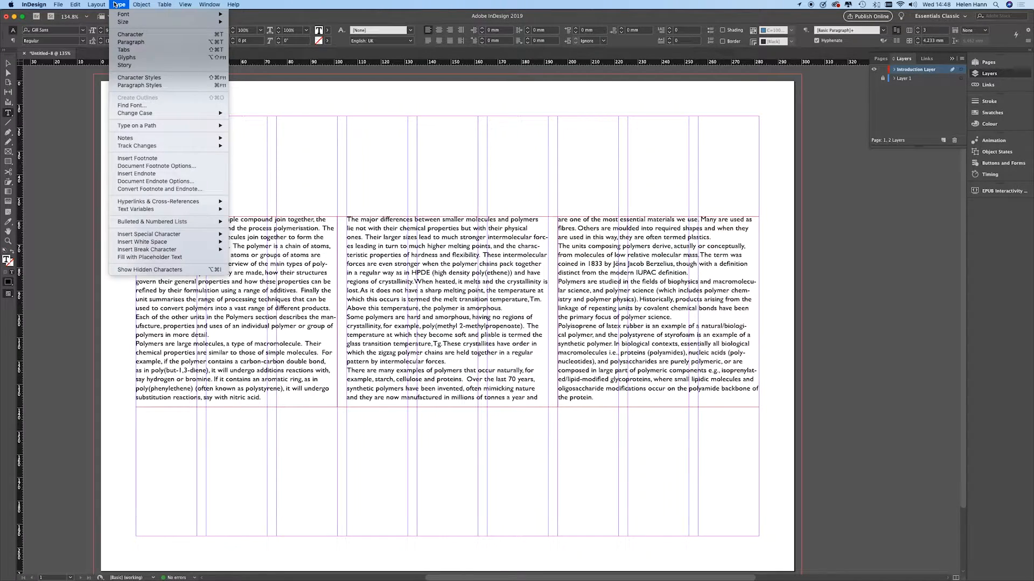
left_click(131, 42)
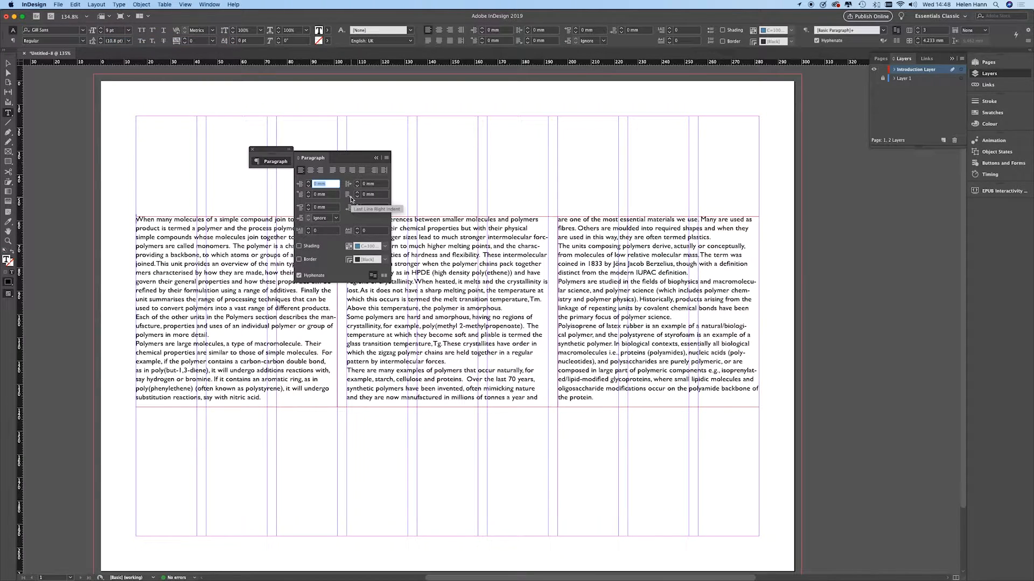
left_click(386, 158)
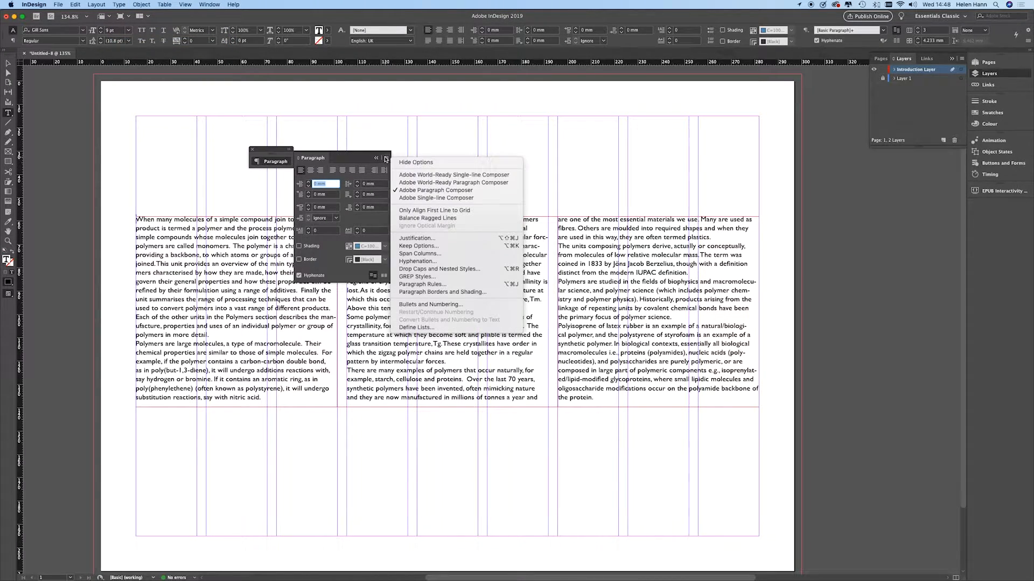
left_click(428, 269)
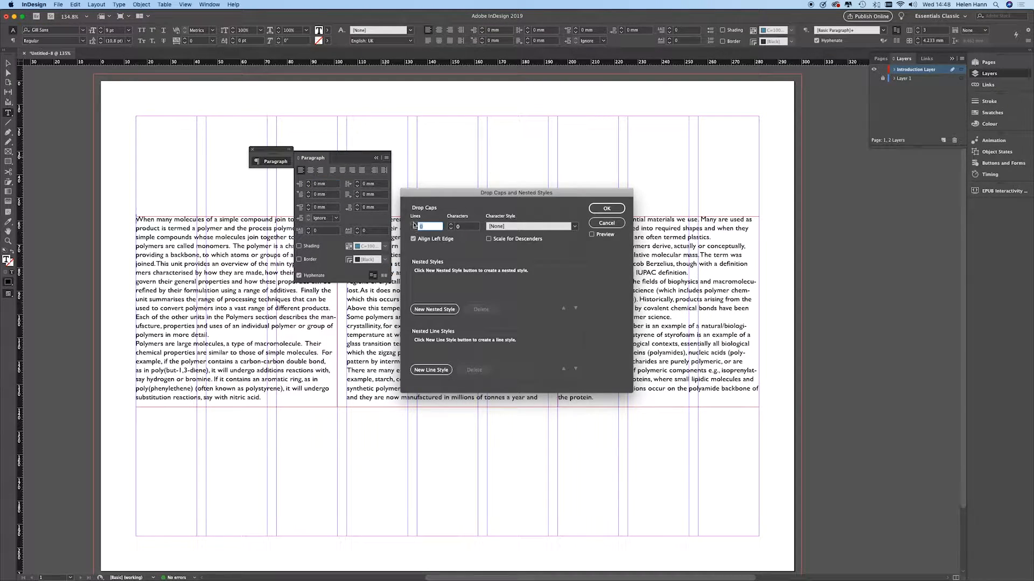
left_click(414, 226)
left_click(592, 235)
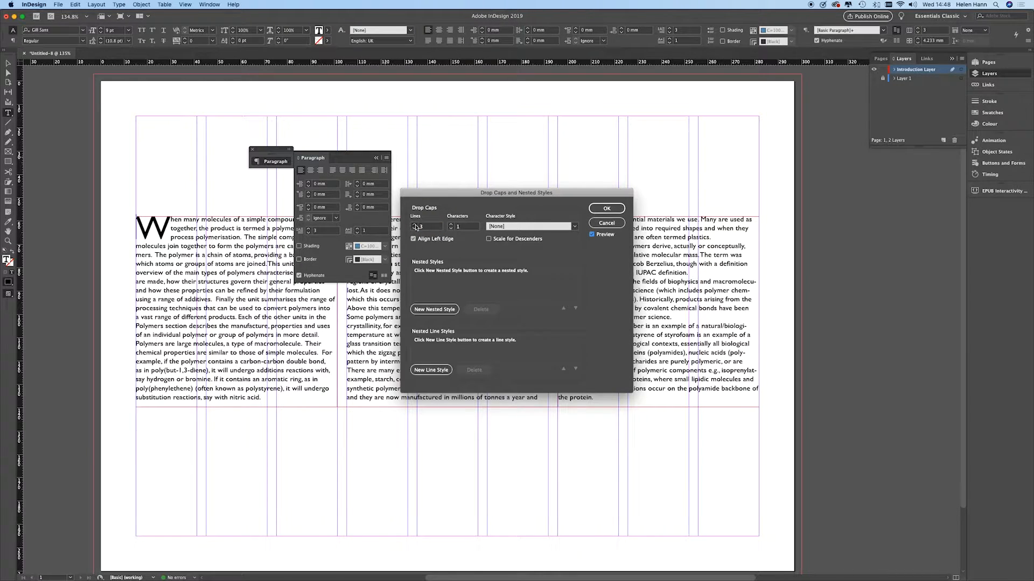
left_click(414, 225)
left_click(414, 225)
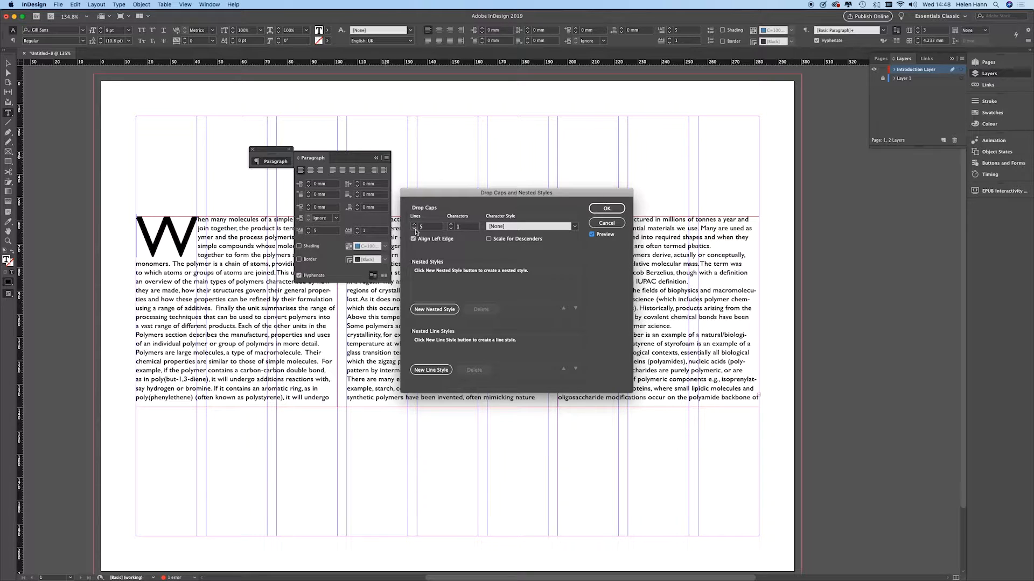
left_click(601, 211)
left_click(306, 159)
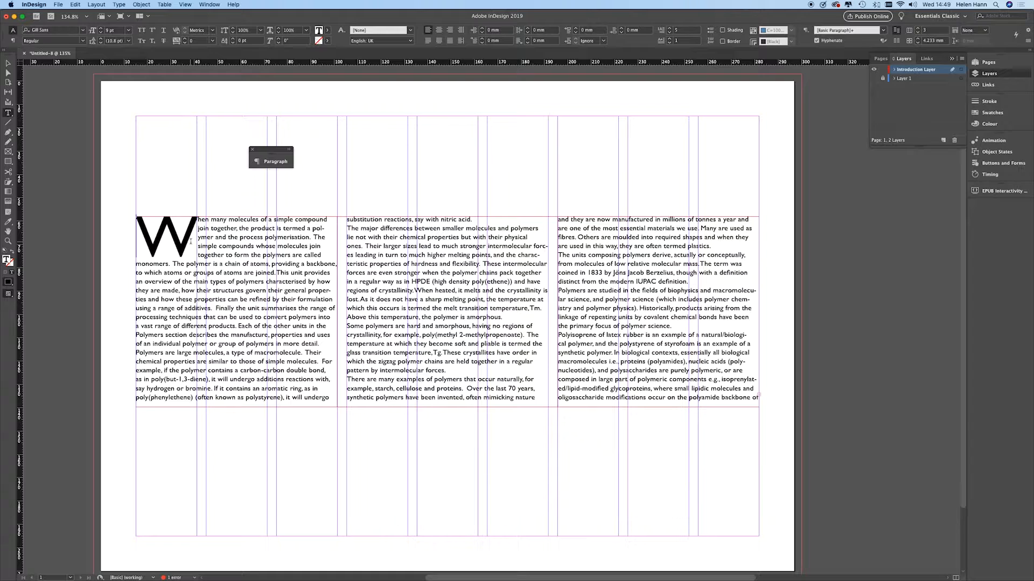
Set the tint of all the introduction text's black fill to 75%.
key("super+a")
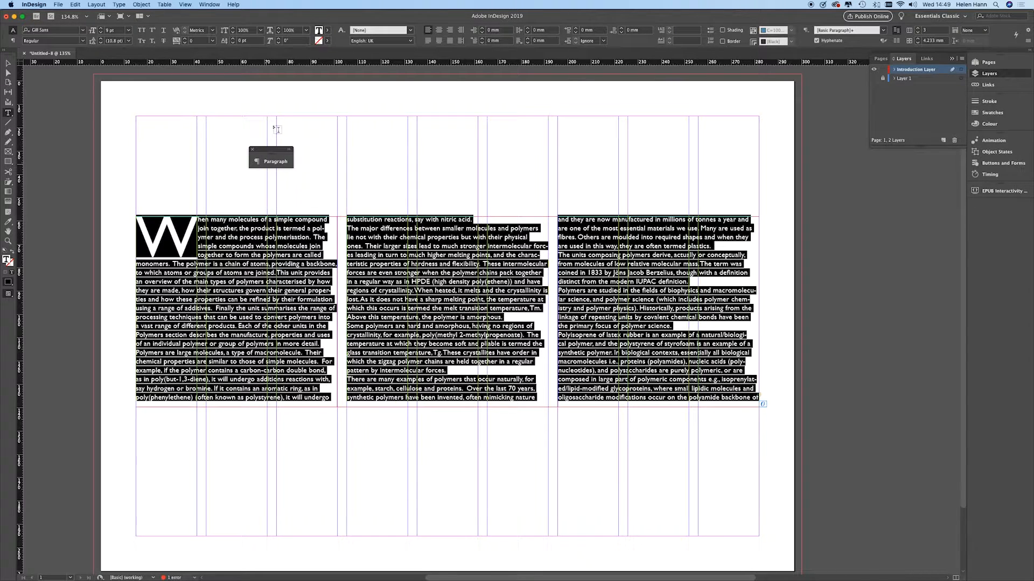
left_click(327, 30)
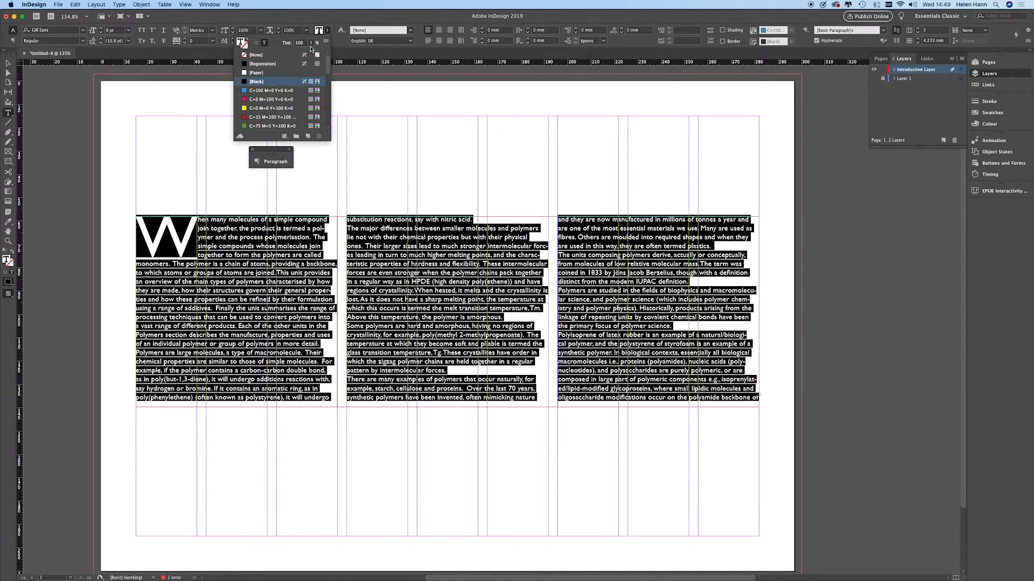
left_click(310, 43)
left_click_drag(307, 53, 303, 56)
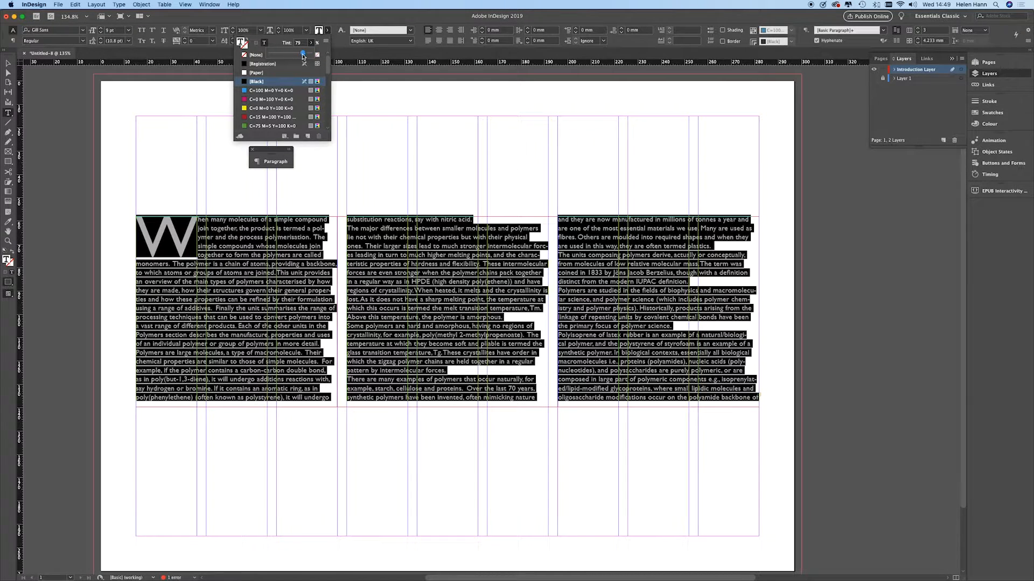
left_click(371, 174)
Colour the drop cap W at the start of the introduction with the Dark Blue swatch.
left_click(193, 239)
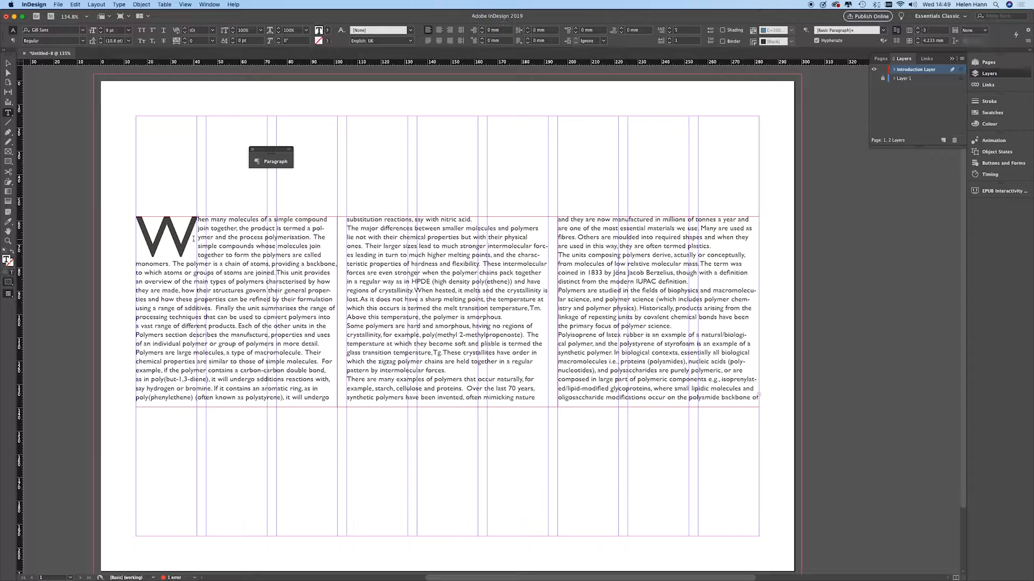
left_click_drag(173, 238, 137, 238)
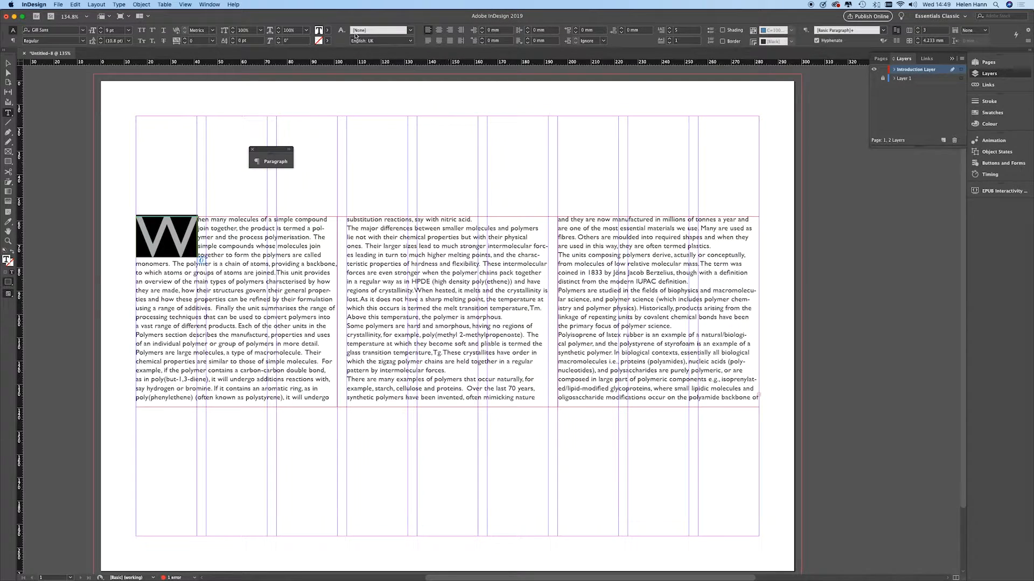
left_click(327, 32)
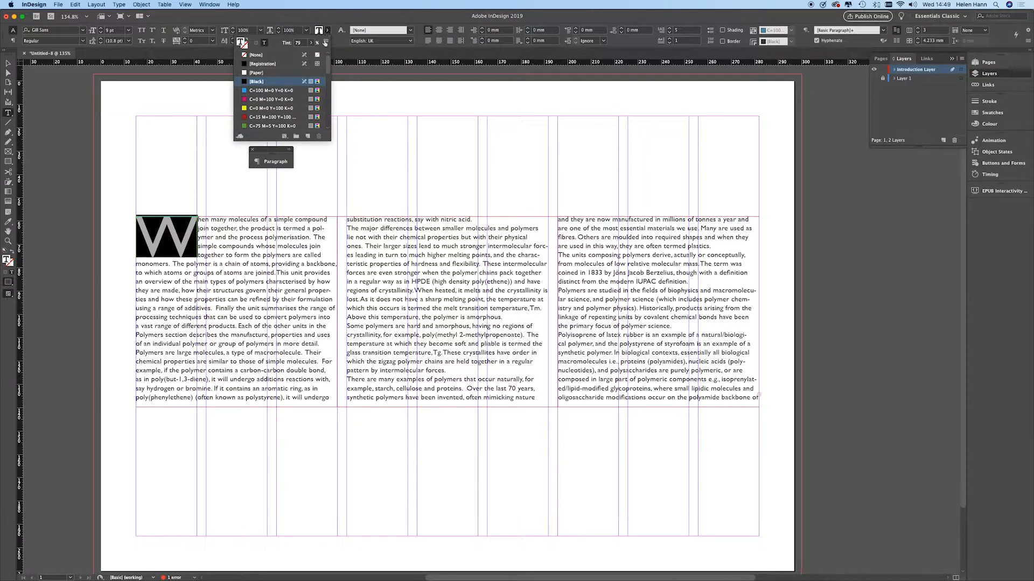
scroll(303, 107, "down", 5)
scroll(303, 107, "down", 5)
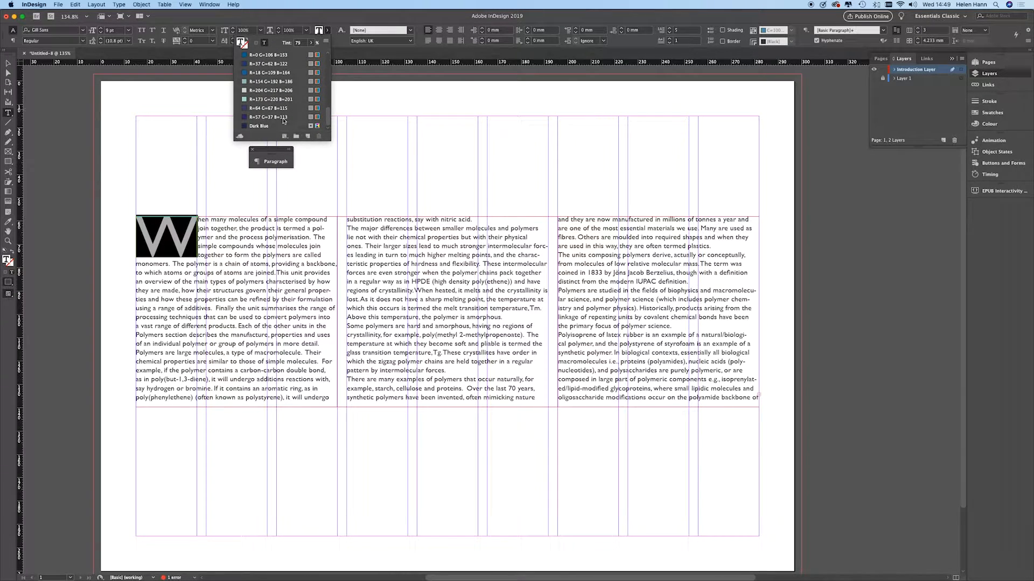
left_click(261, 126)
left_click(192, 202)
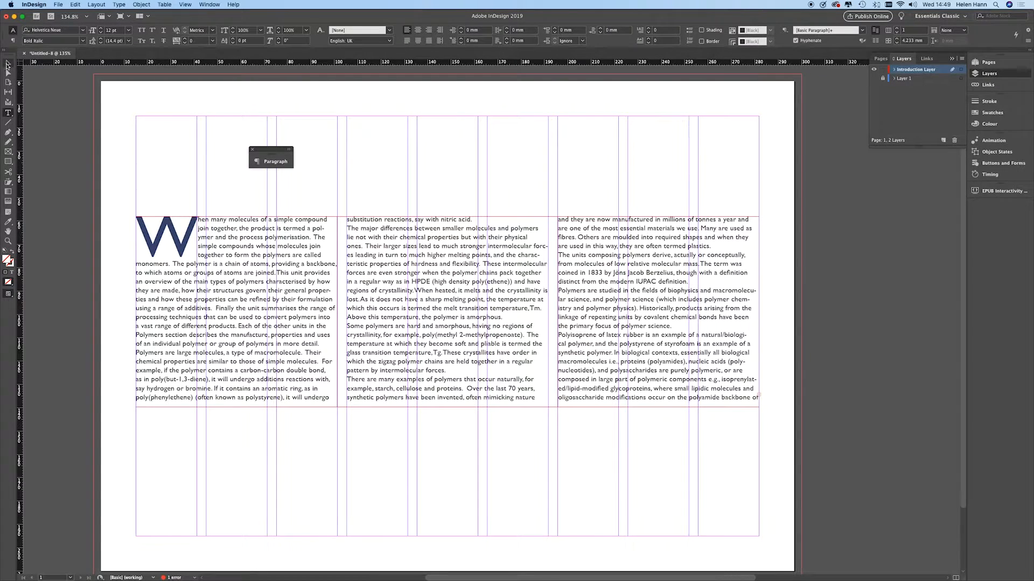
Extend the lower edge of the introduction text frame slightly, to a height of about 82.6 mm, so all the copy fits.
left_click(8, 65)
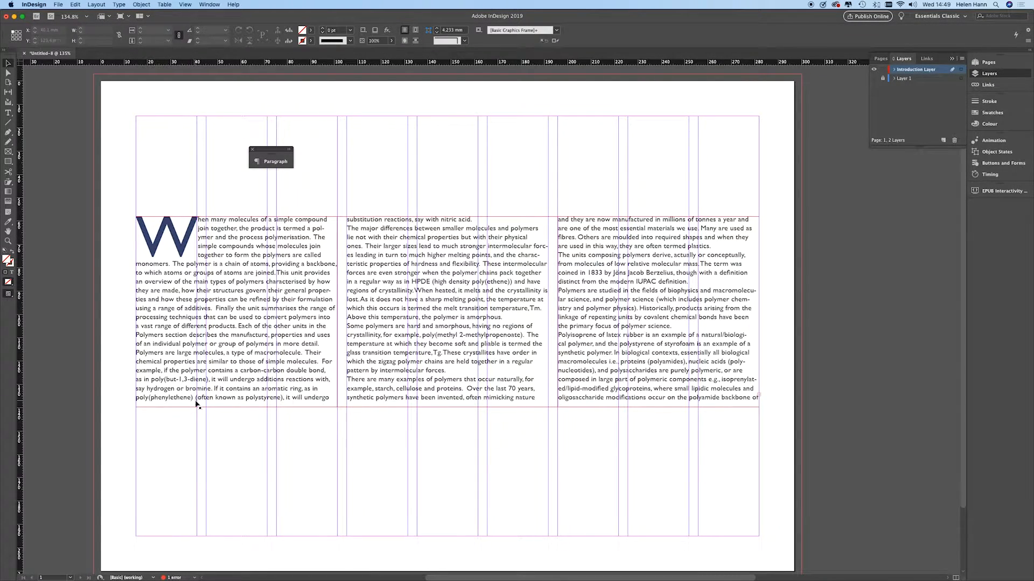
left_click(8, 74)
left_click(419, 399)
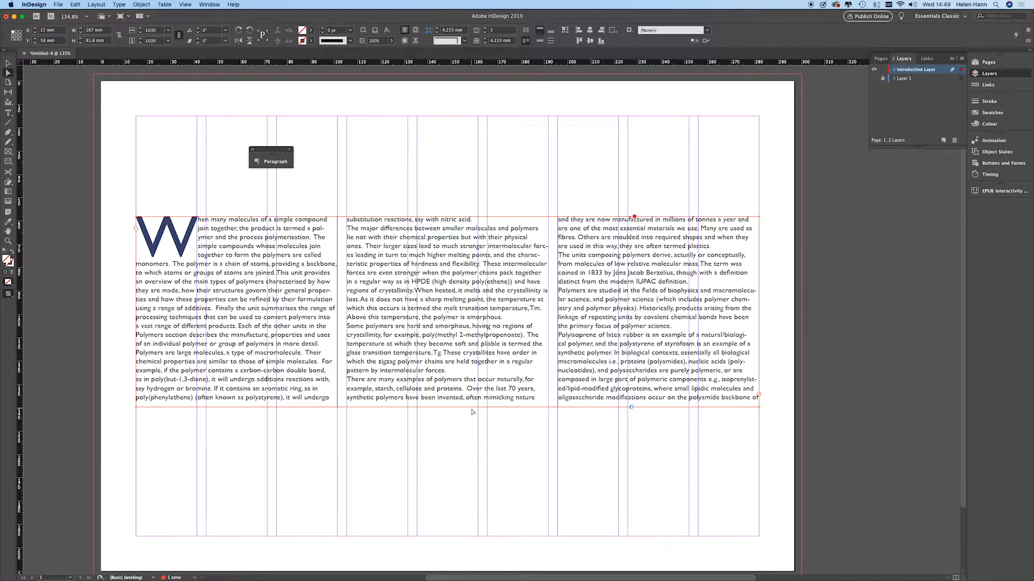
left_click(7, 63)
left_click_drag(448, 408, 448, 410)
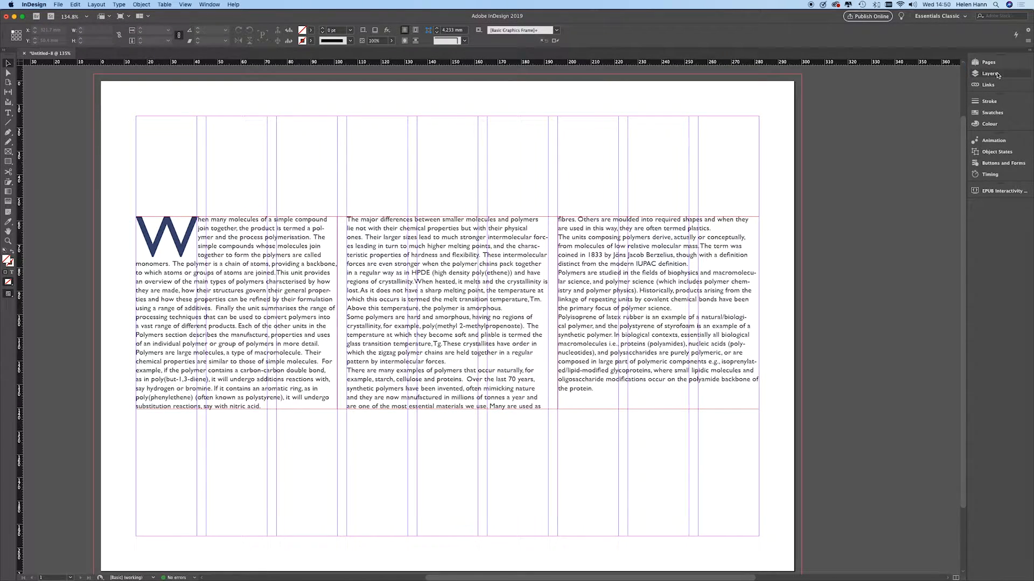
Unlock Layer 1 and make it visible again.
left_click(998, 75)
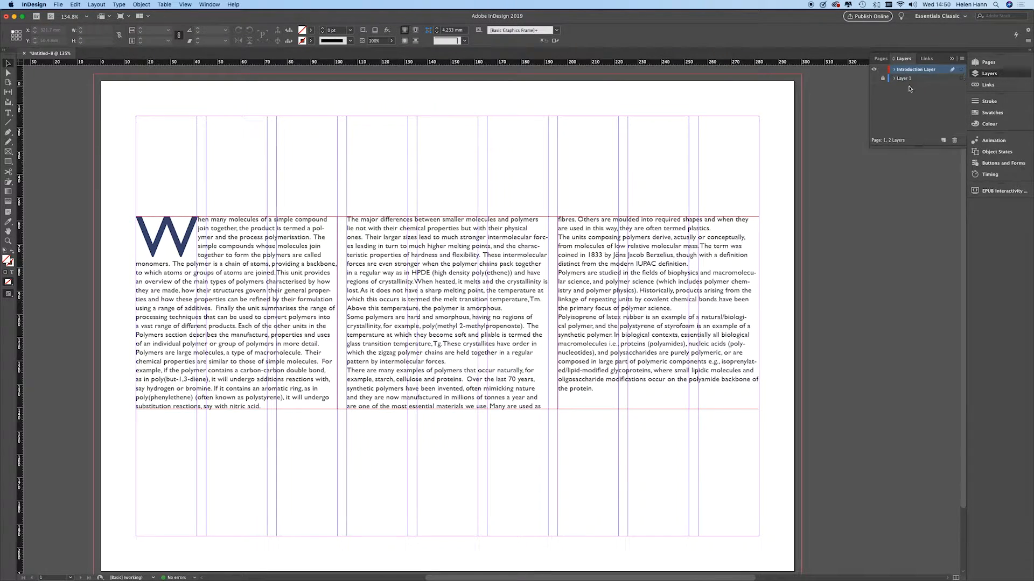
left_click(883, 79)
left_click(875, 78)
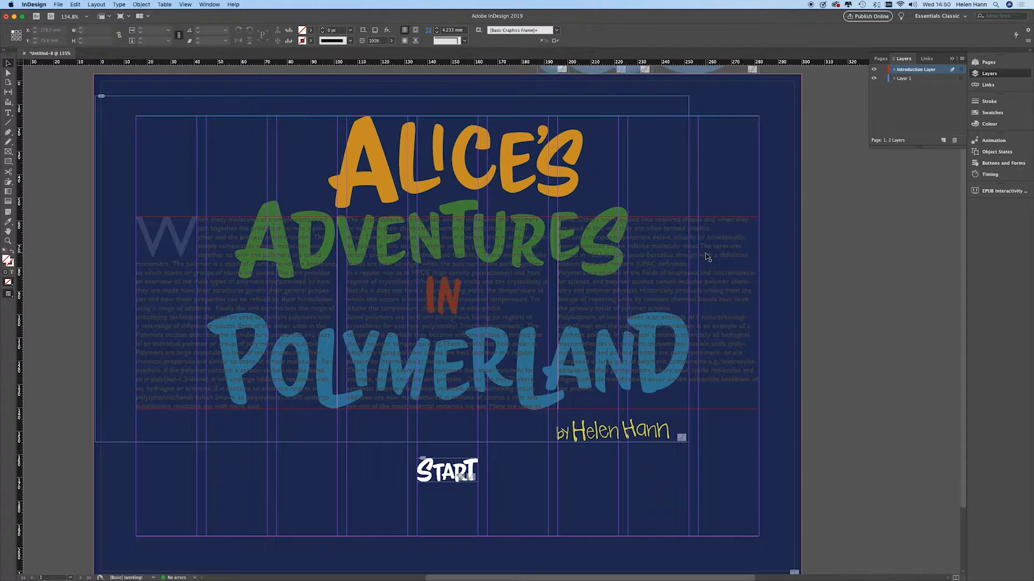
Apply the Fade In animation preset to the introduction text frame and check it in the EPUB interactivity preview.
left_click(711, 234)
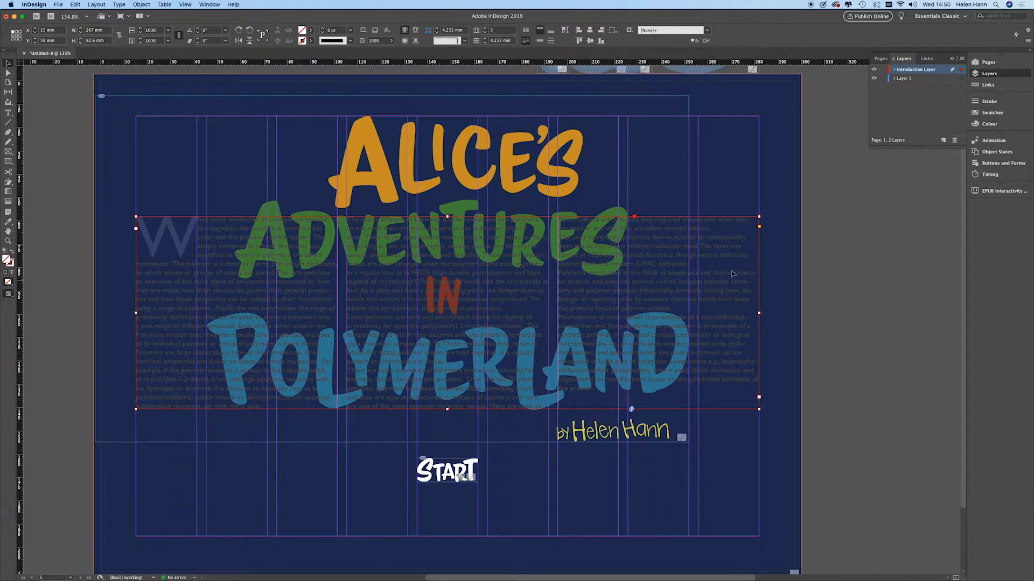
left_click(993, 140)
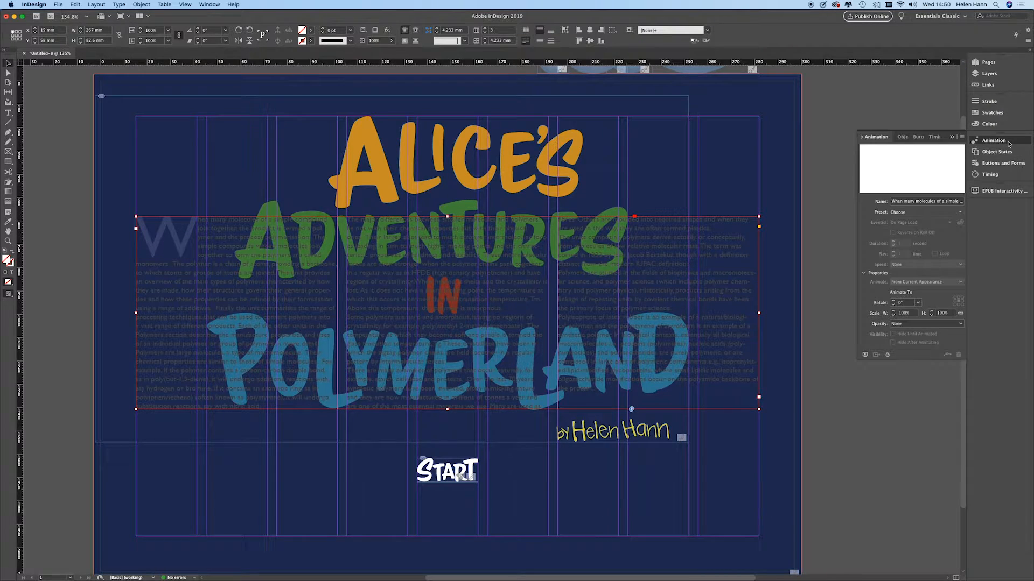
left_click(959, 212)
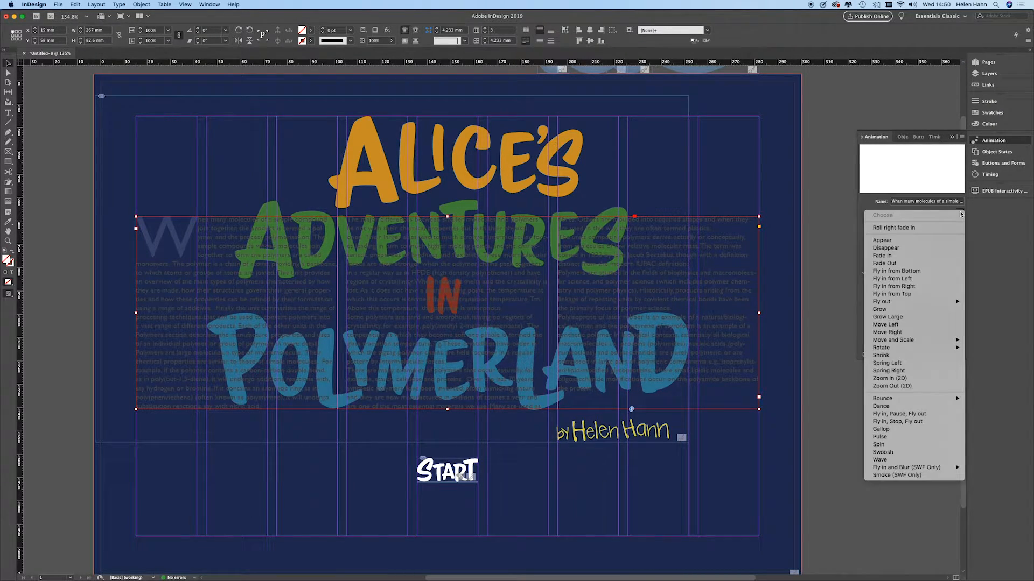
left_click(916, 256)
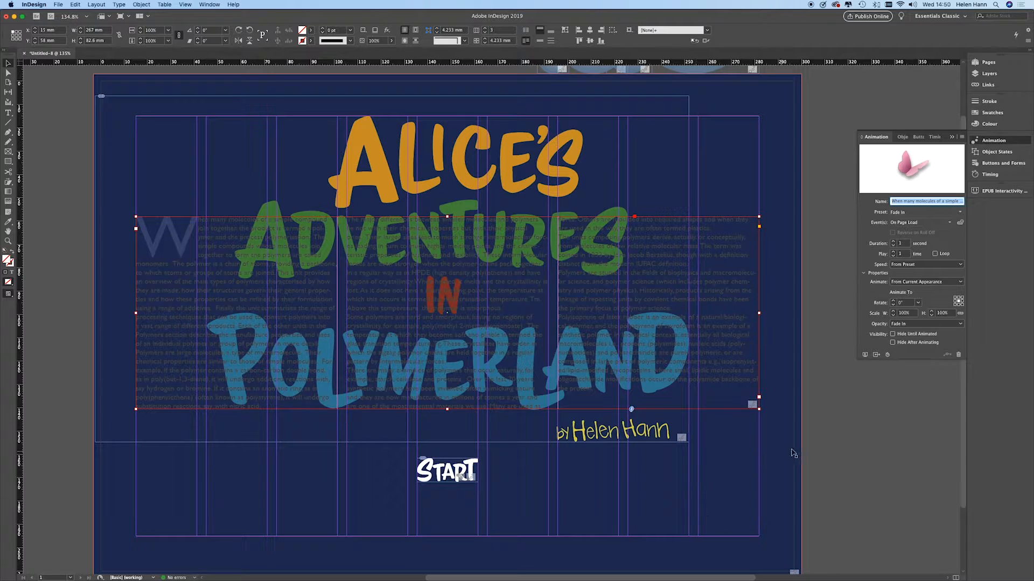
left_click(975, 193)
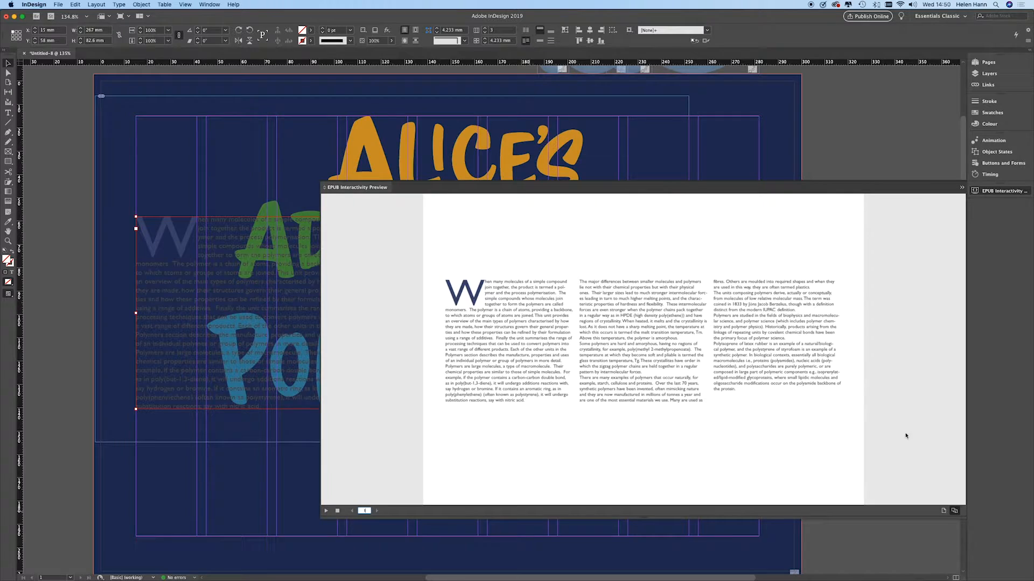
left_click(962, 188)
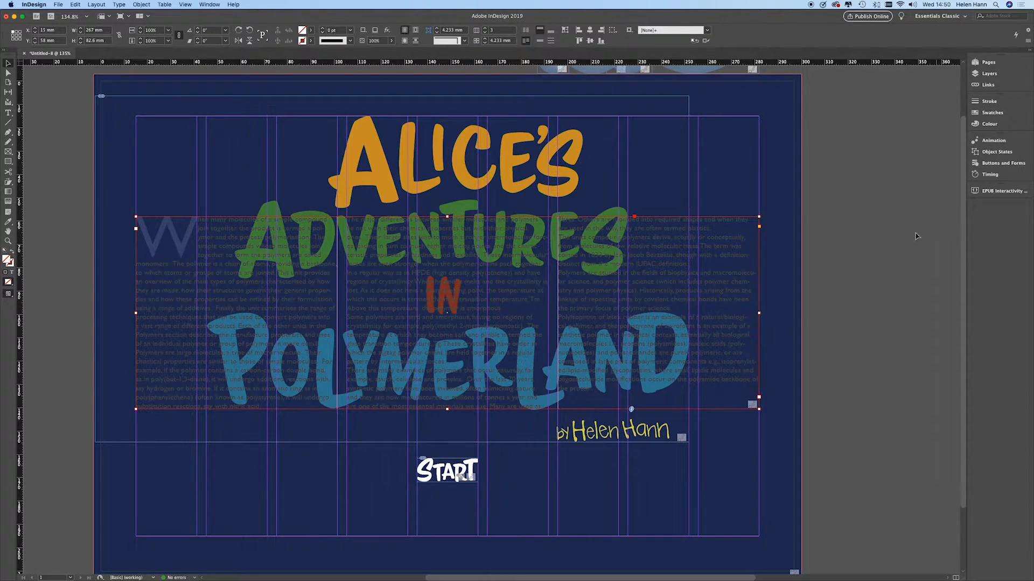
Add an Animation action to the START button that plays the "When many molecules of a simple ..." text frame's animation on release or tap.
left_click(447, 472)
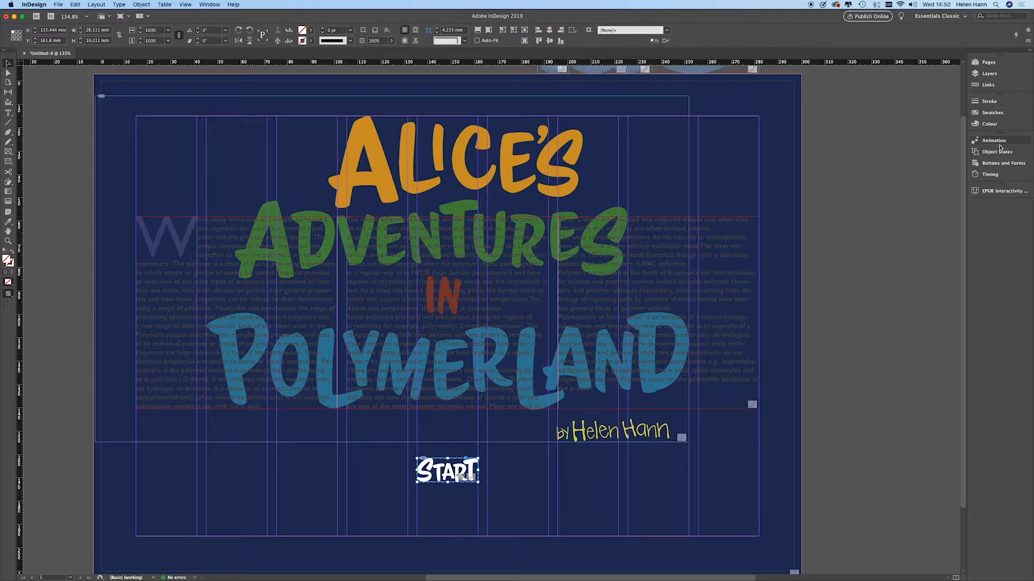
left_click(999, 165)
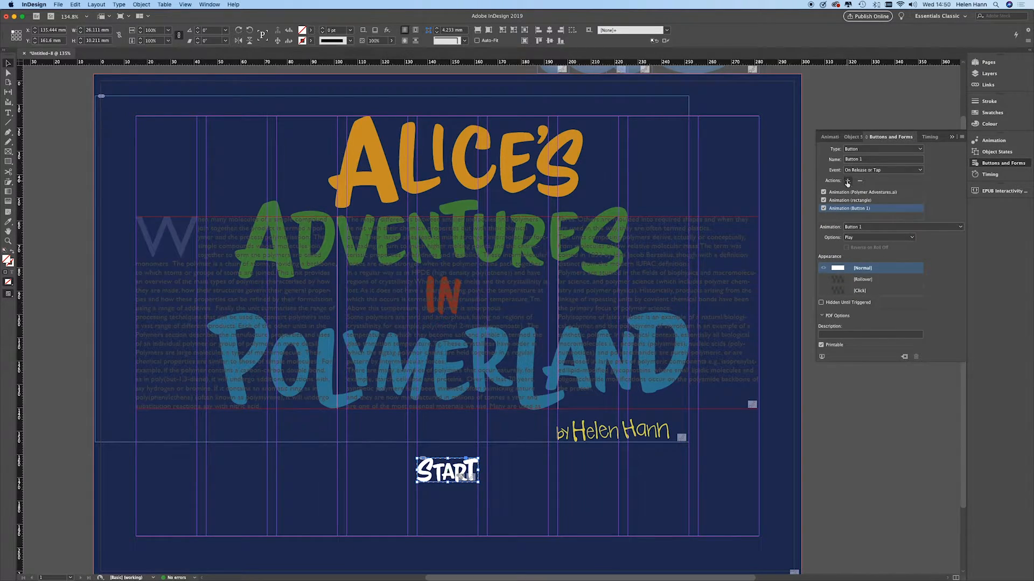
left_click(848, 181)
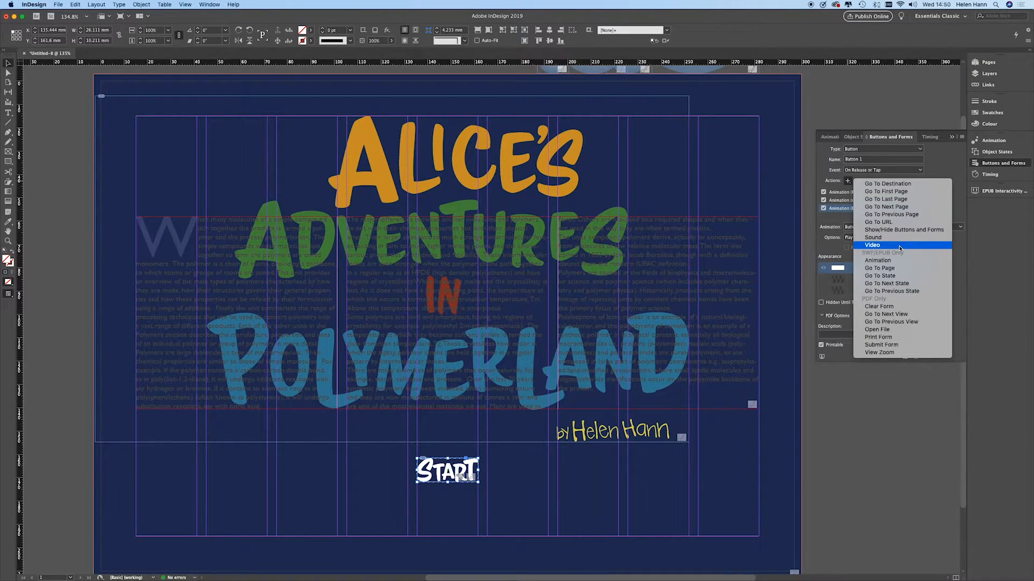
left_click(903, 261)
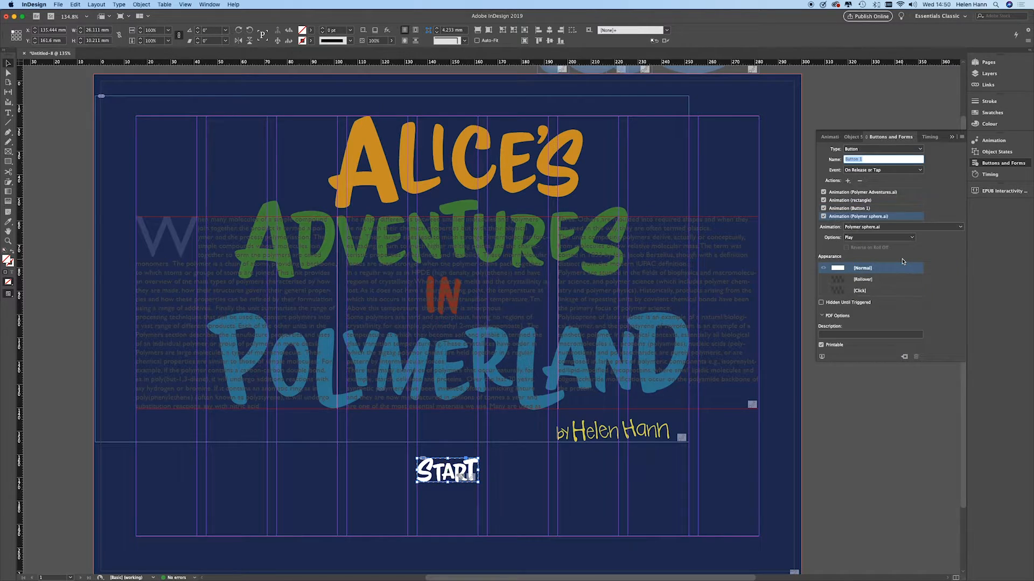
left_click(959, 230)
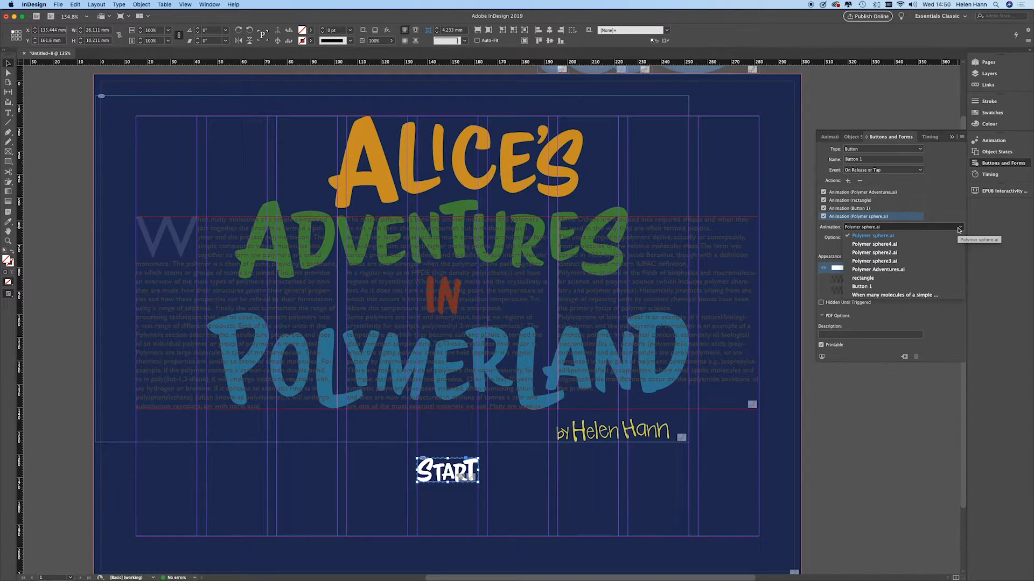
left_click(923, 296)
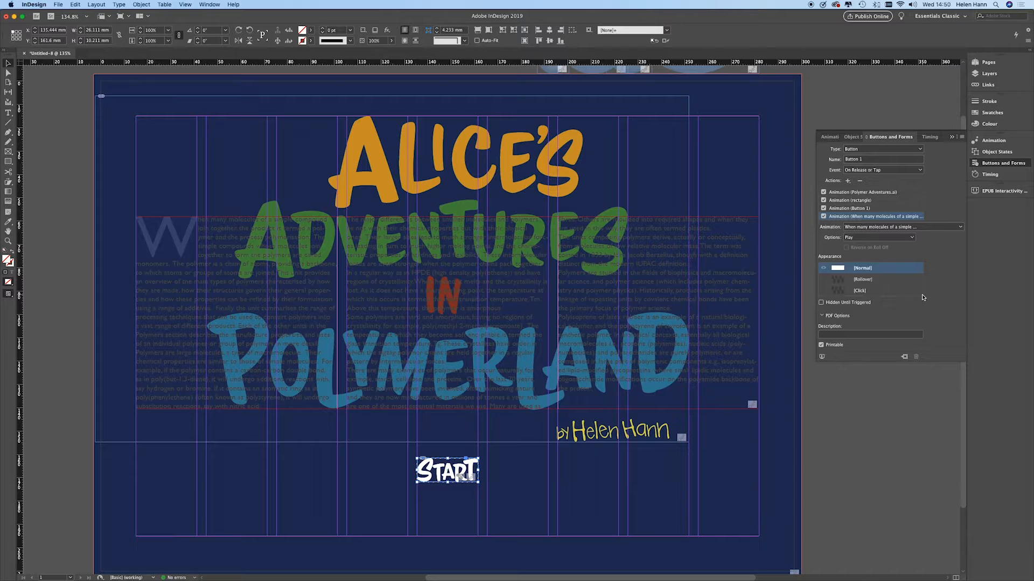
Replay the page in the EPUB interactivity preview to check when the introduction text appears, and close the preview.
left_click(976, 191)
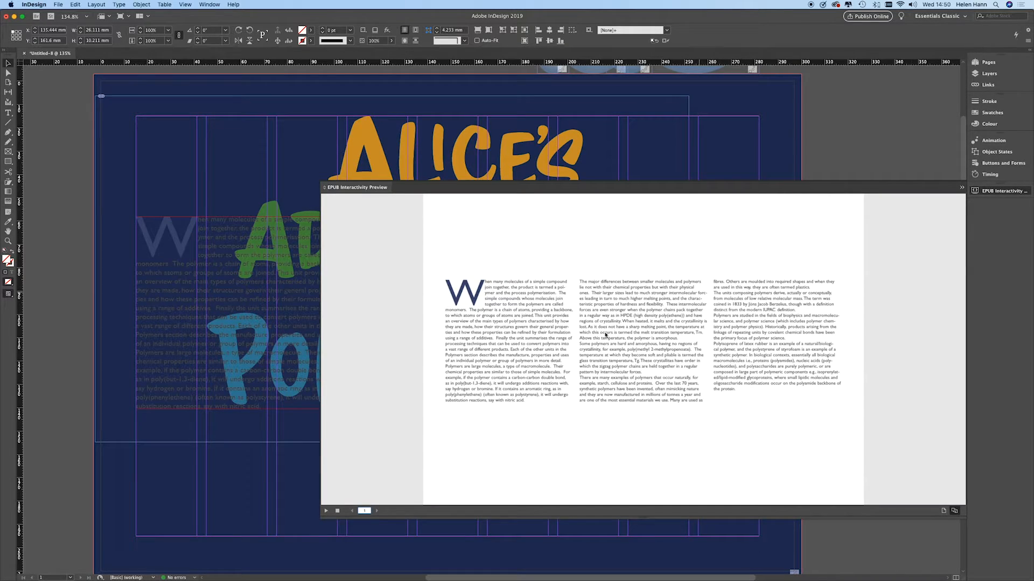
left_click(326, 512)
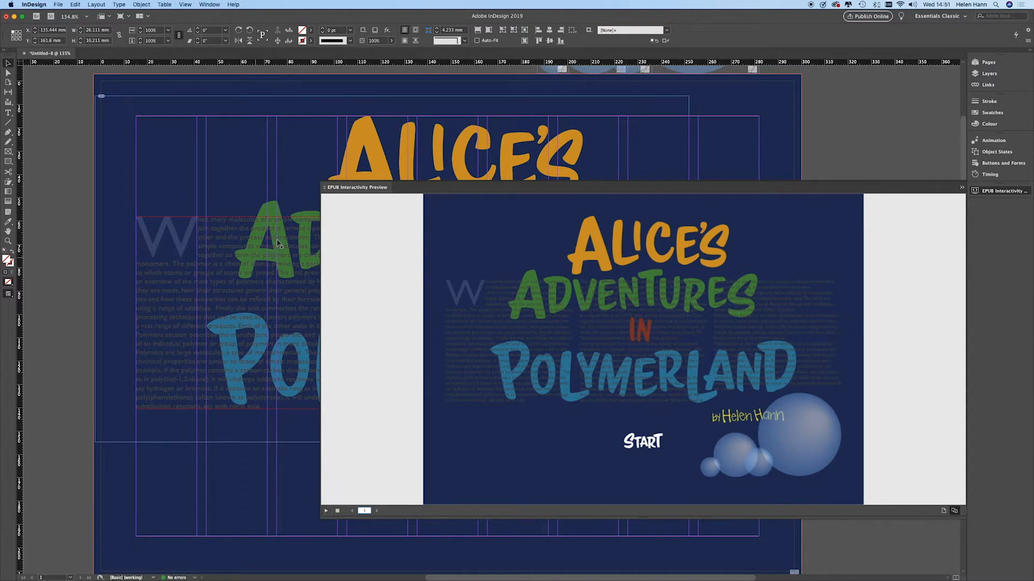
left_click(367, 189)
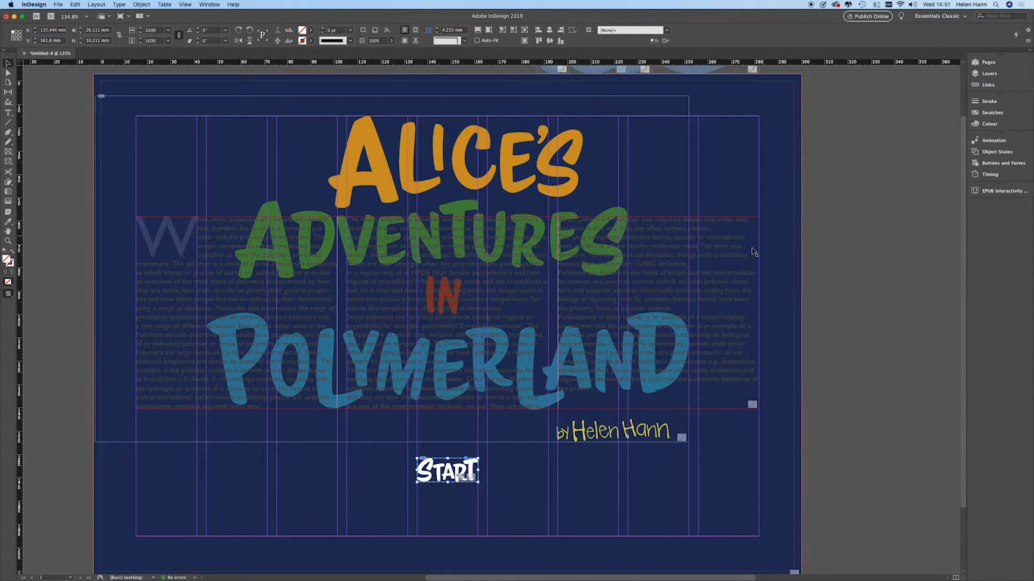
Remove the On Page Load event from the introduction text frame's Fade In animation, leaving only On Button Event as its trigger.
left_click(718, 289)
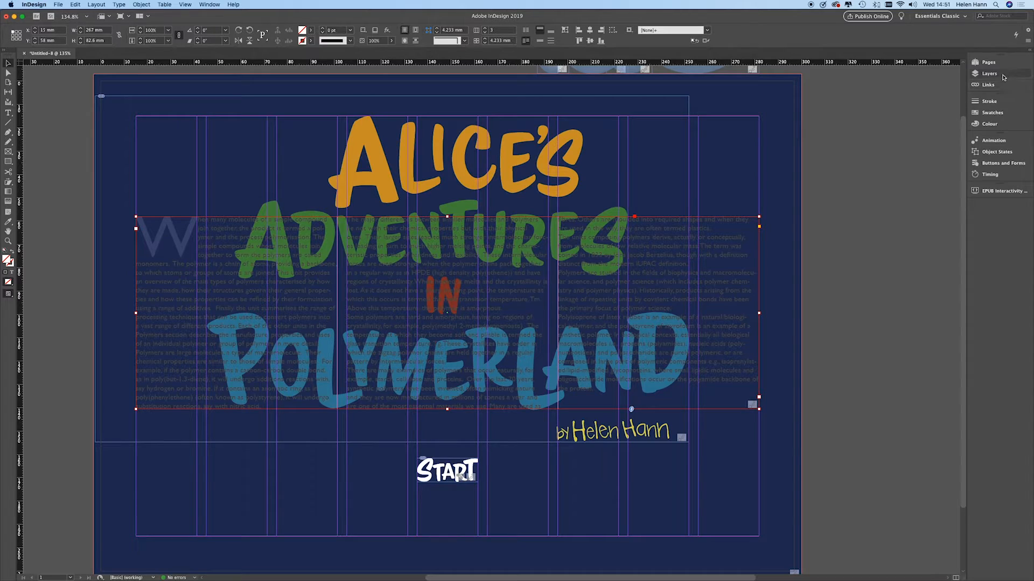
left_click(1006, 141)
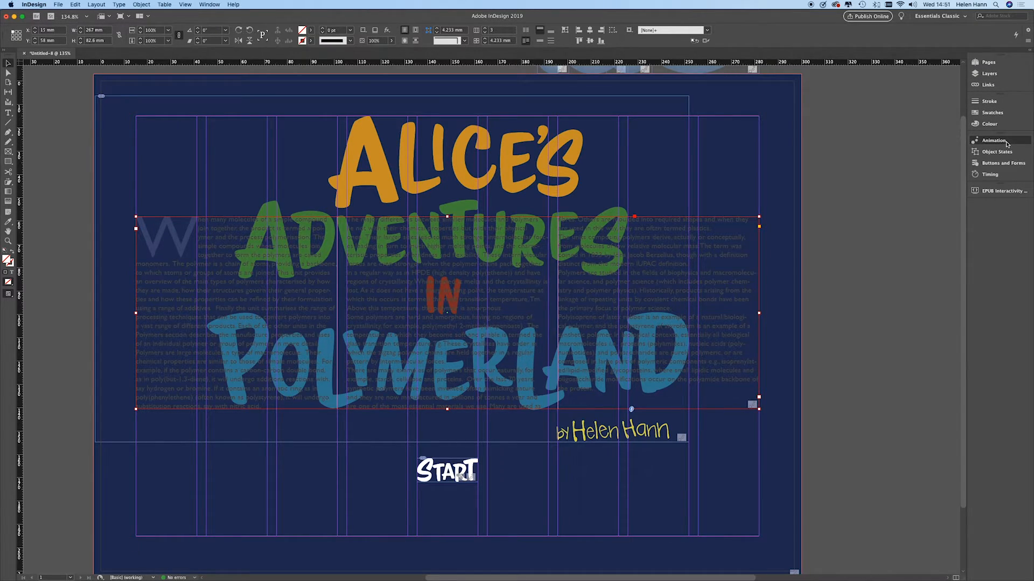
left_click(950, 225)
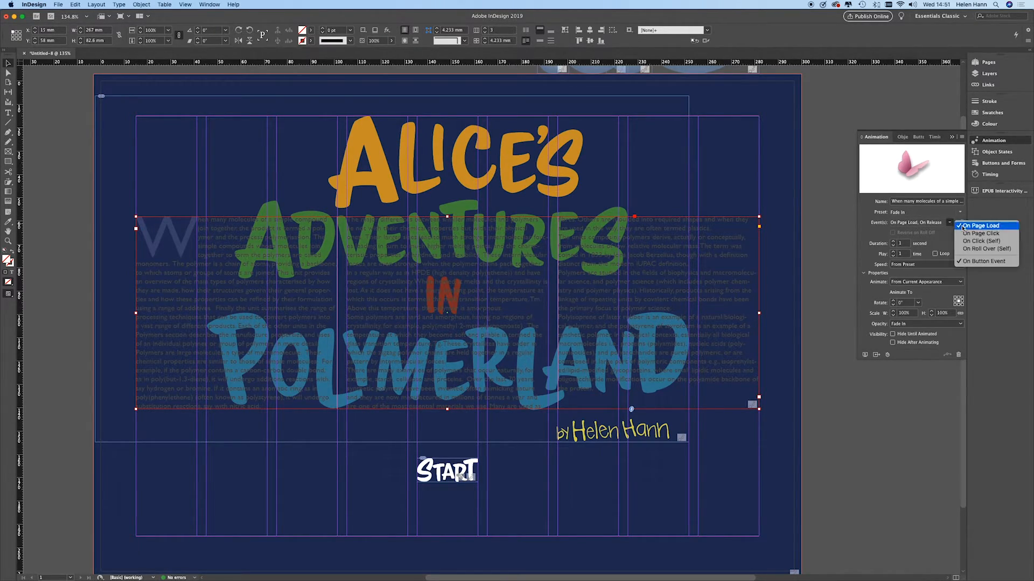
left_click(969, 227)
Play the page in the EPUB interactivity preview and trigger the START button to test the title and introduction text animations.
left_click(976, 192)
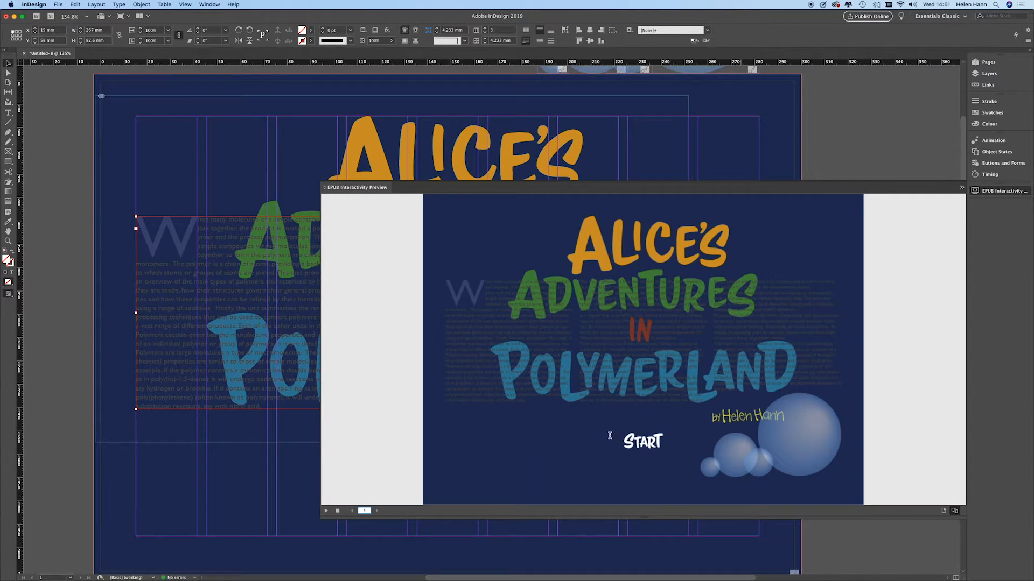
left_click(327, 512)
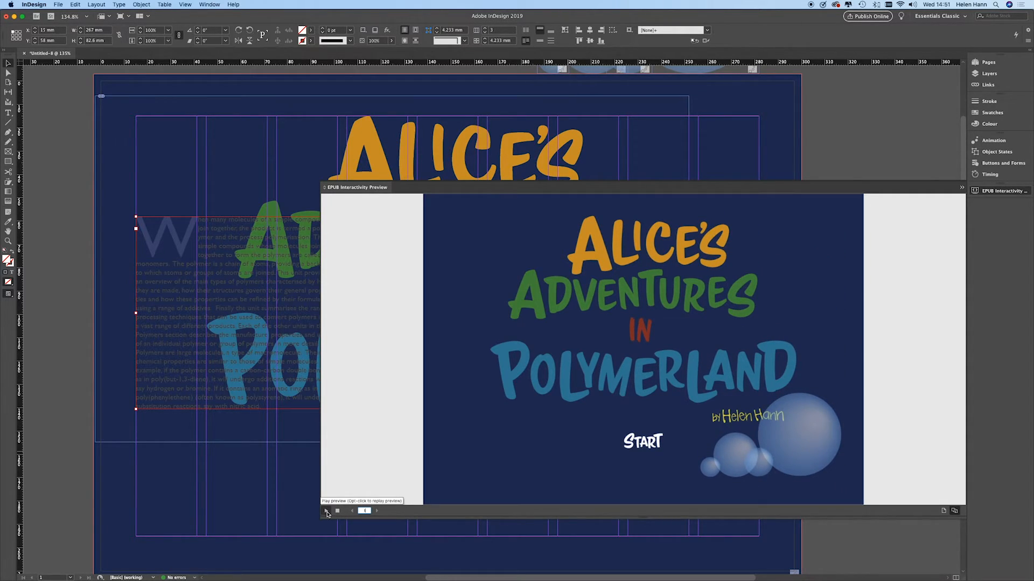
left_click(649, 444)
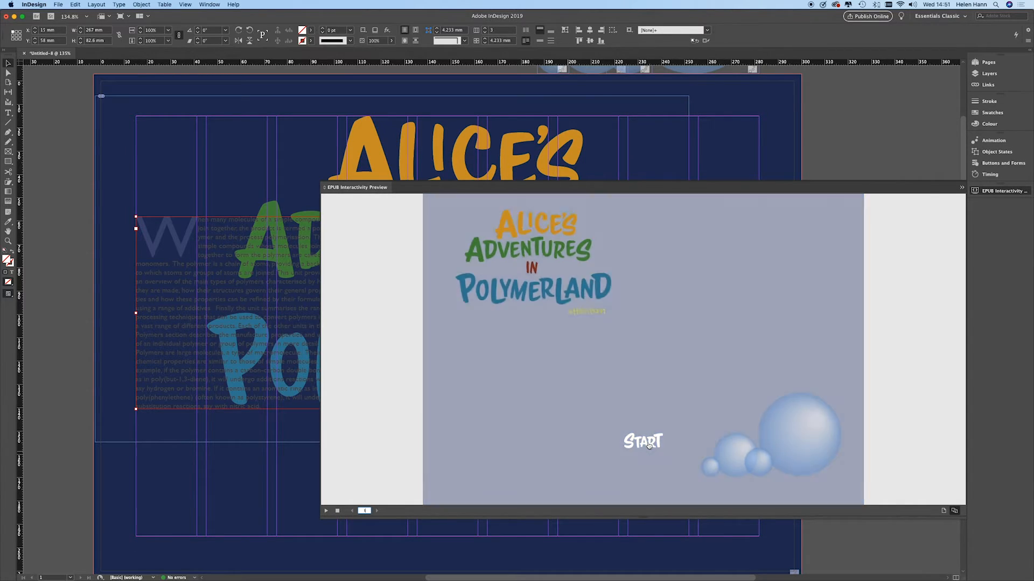